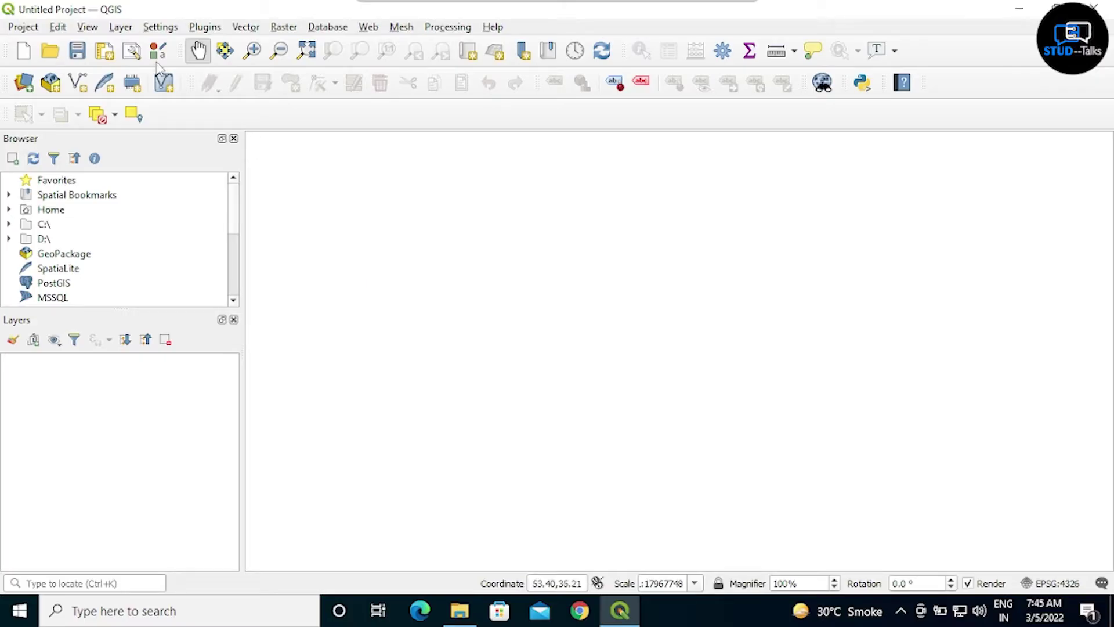
Step: Add glds00g60.asc from pract 2\A as a raster layer
left_click(120, 26)
mouse_move(172, 85)
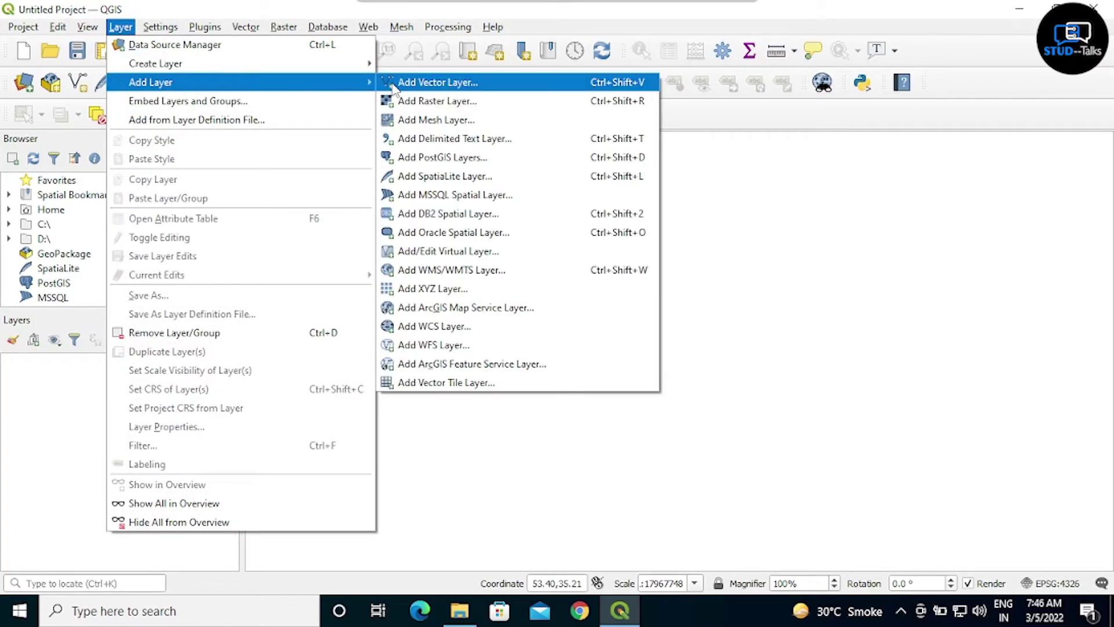
left_click(415, 101)
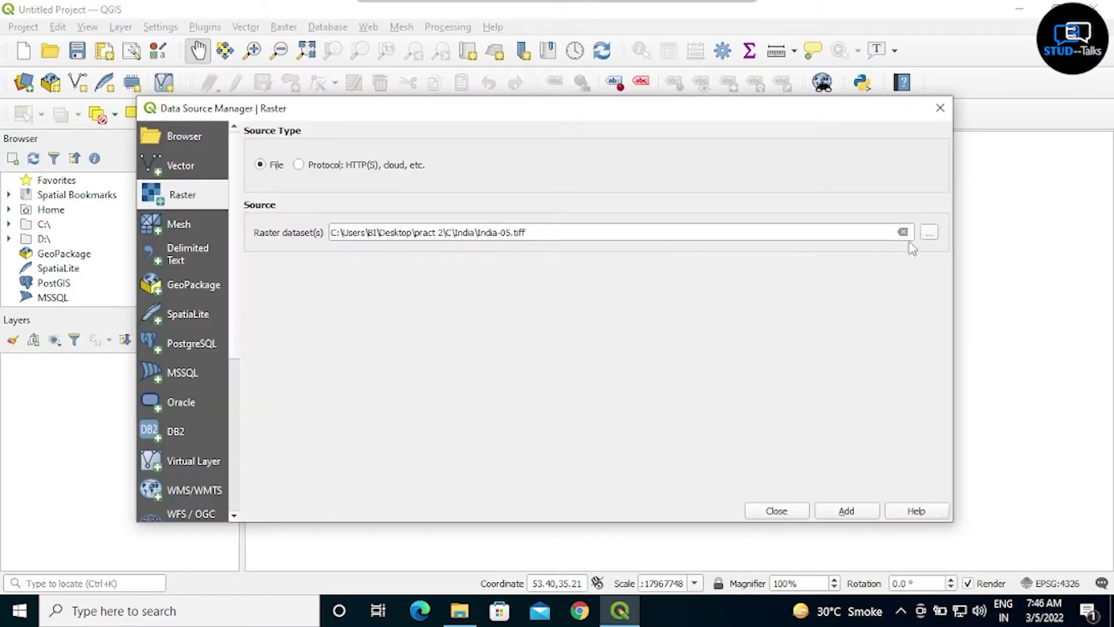
left_click(929, 233)
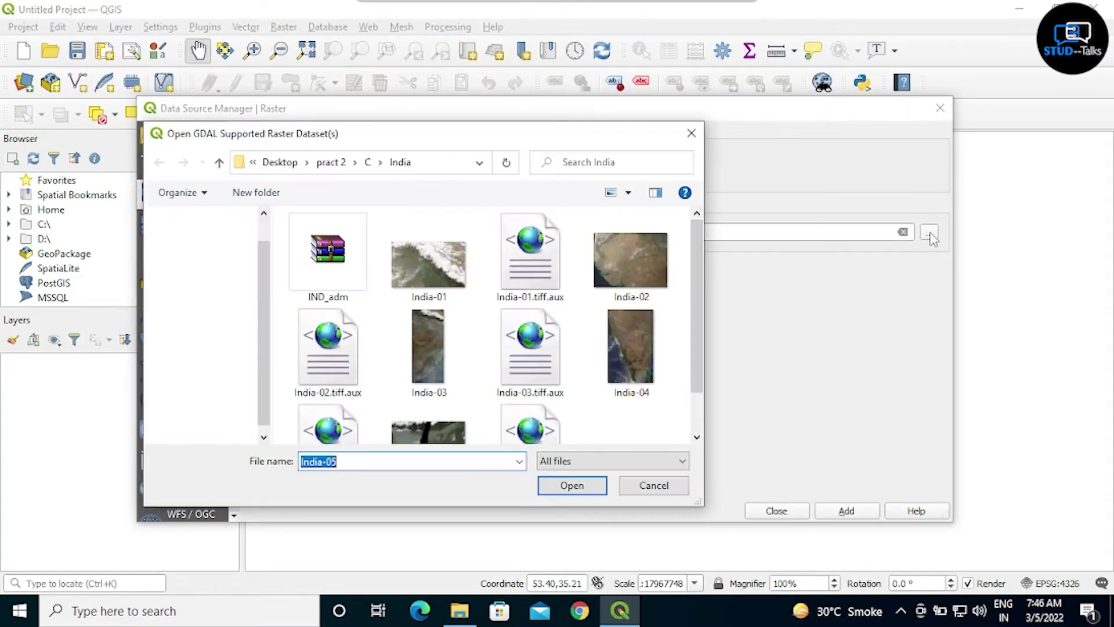
left_click(331, 162)
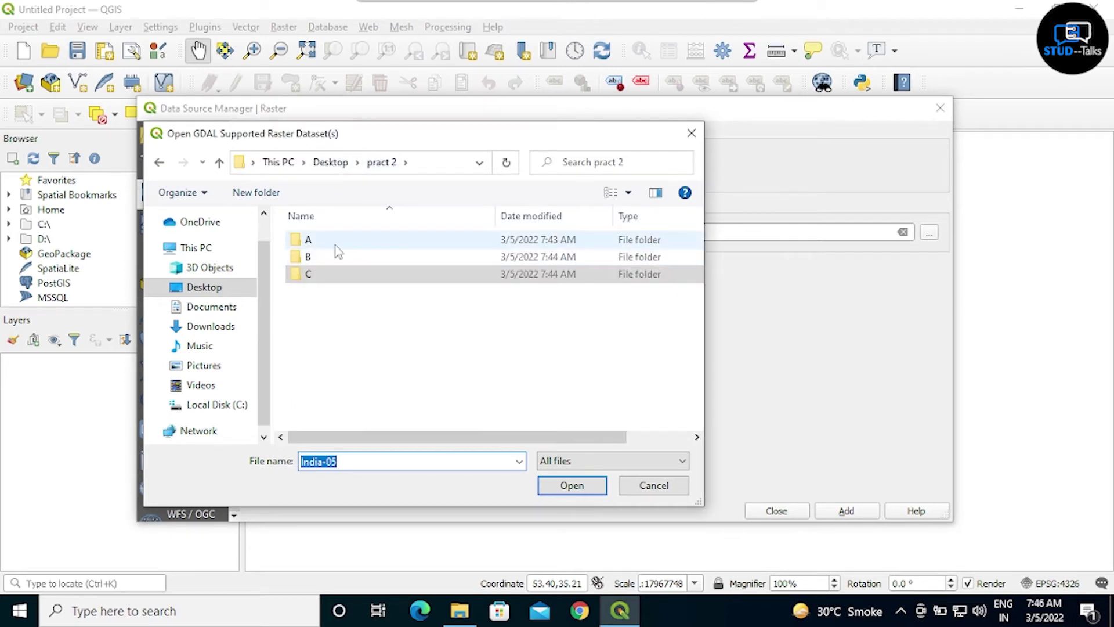
double_click(335, 242)
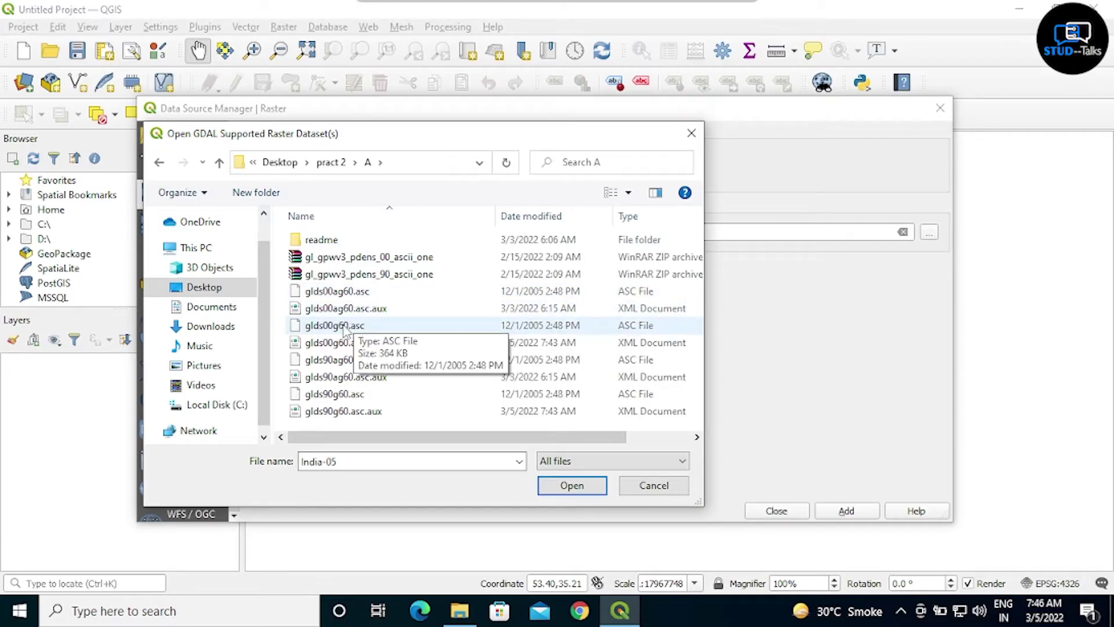
left_click(345, 327)
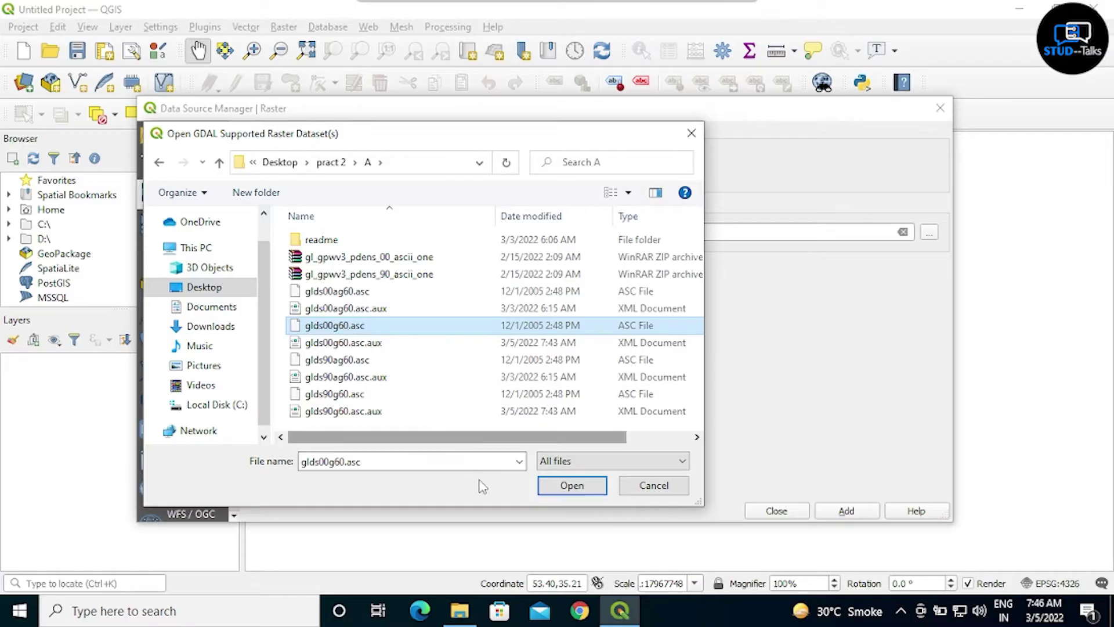
left_click(572, 487)
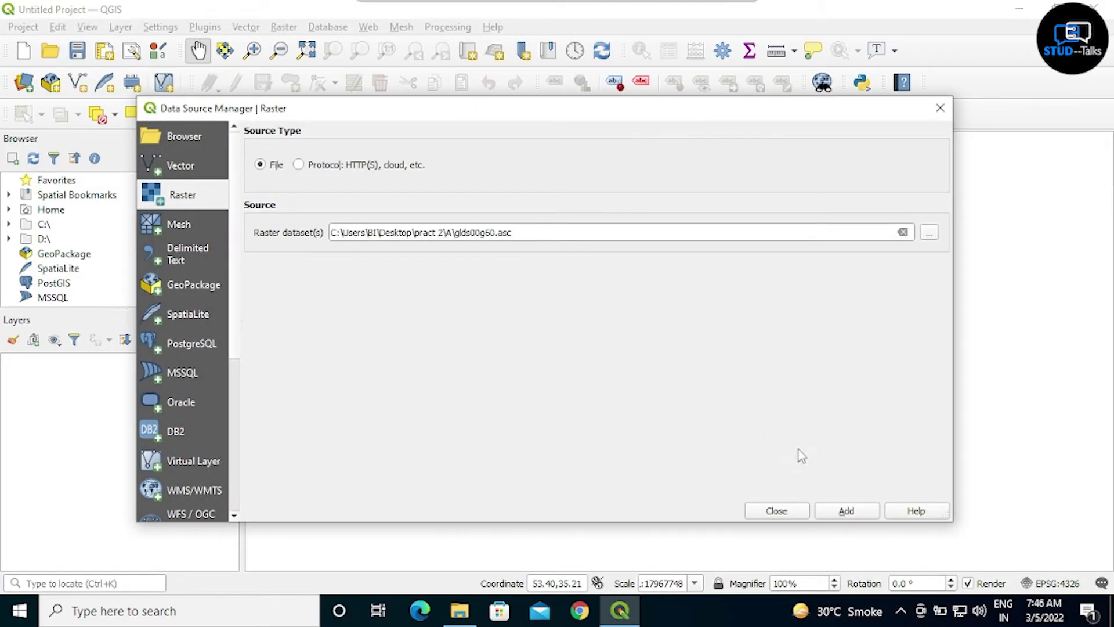
left_click(851, 512)
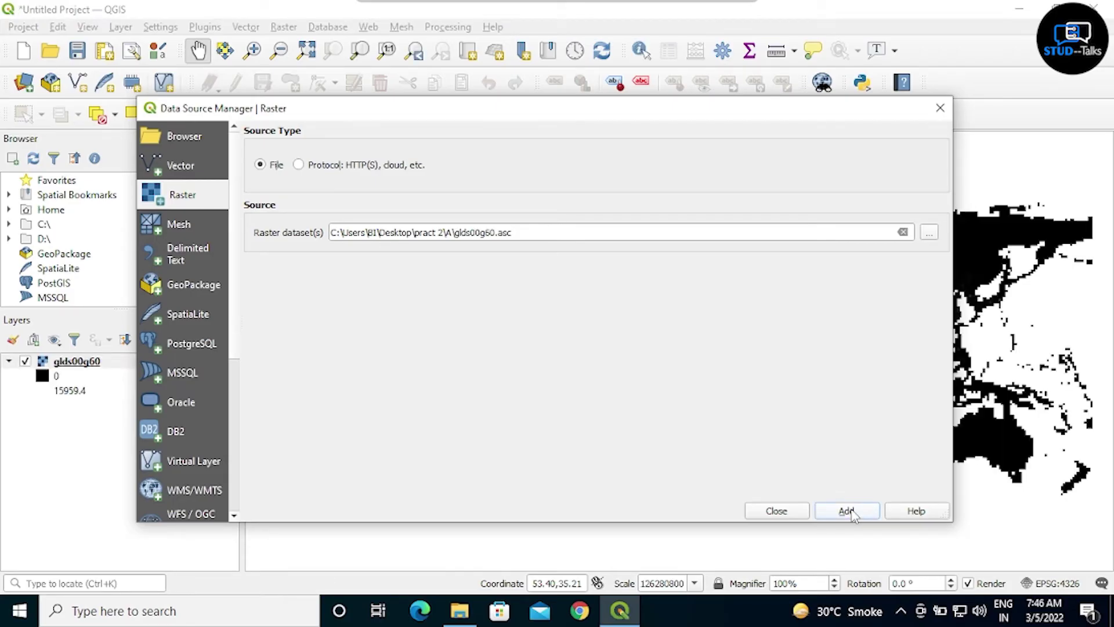
Step: Add glds90g60.asc from the same folder as a second raster layer
left_click(930, 233)
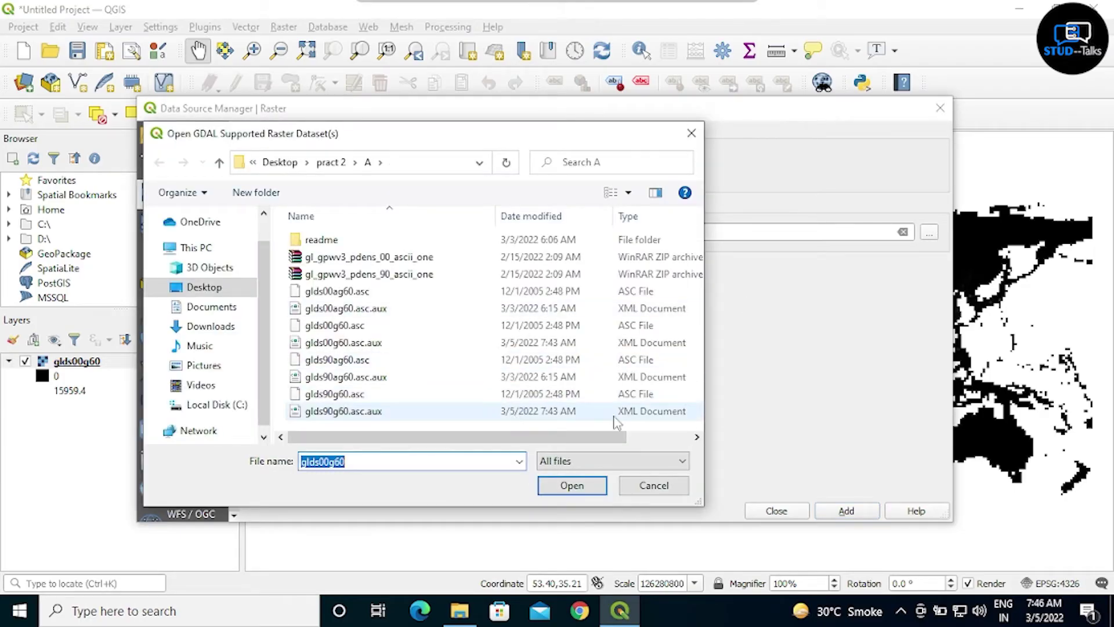
left_click(459, 396)
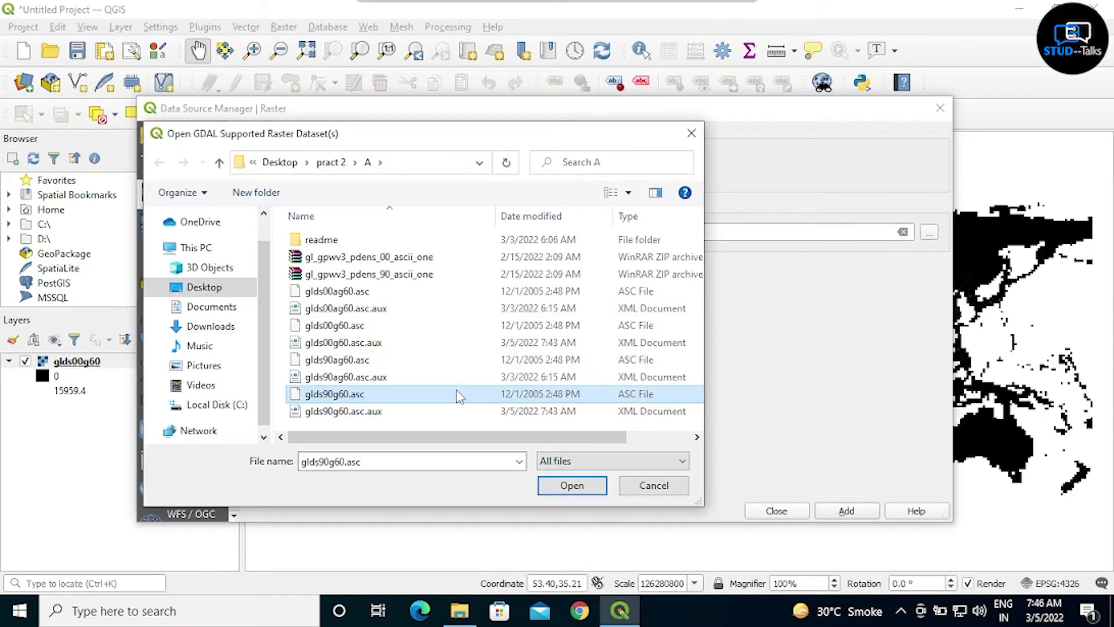
left_click(571, 486)
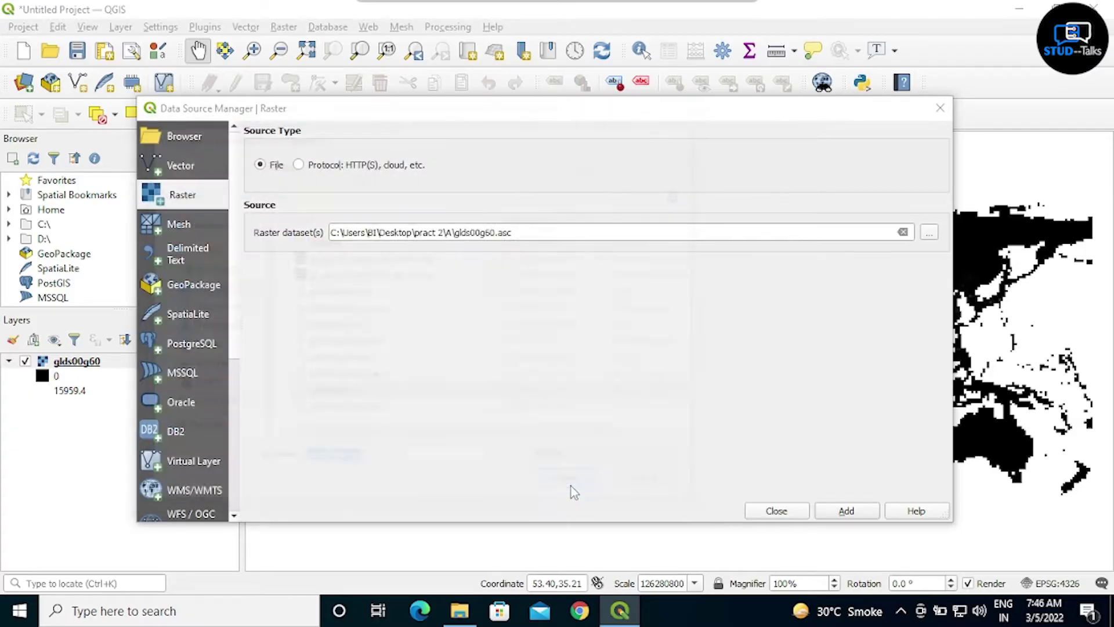
left_click(850, 513)
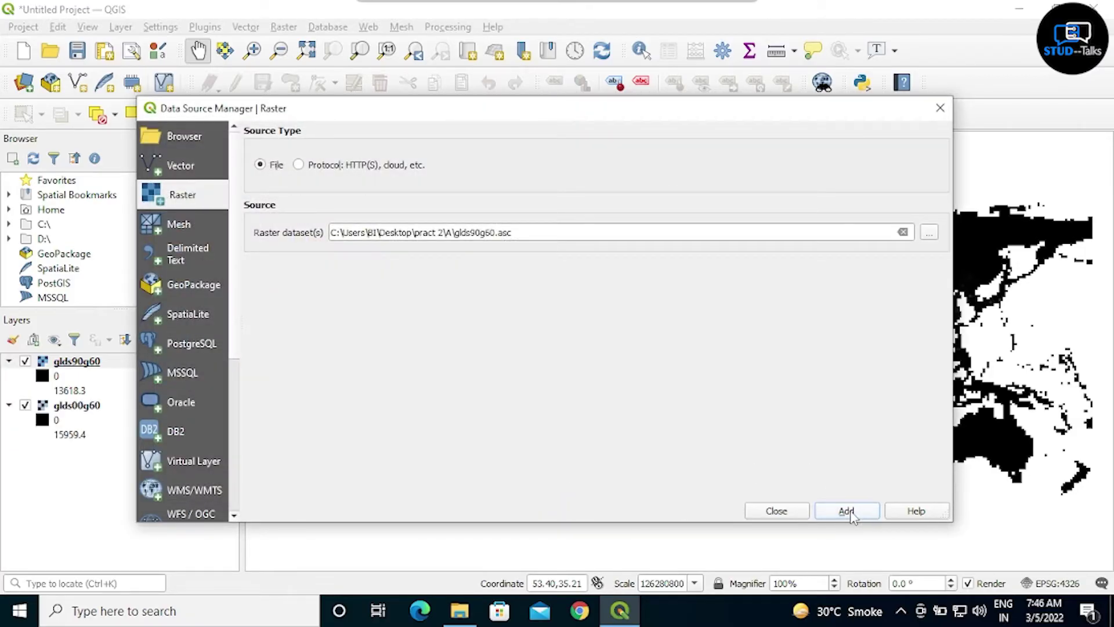
Step: Close the Data Source Manager and open glds90g60's Layer Properties on Symbology
left_click(791, 512)
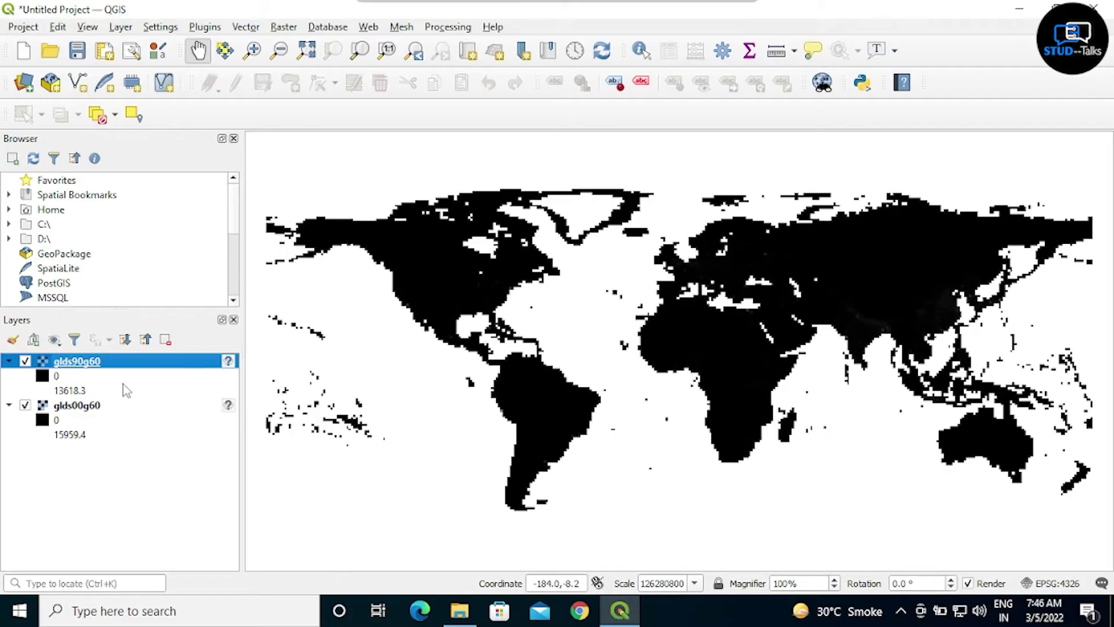
right_click(72, 366)
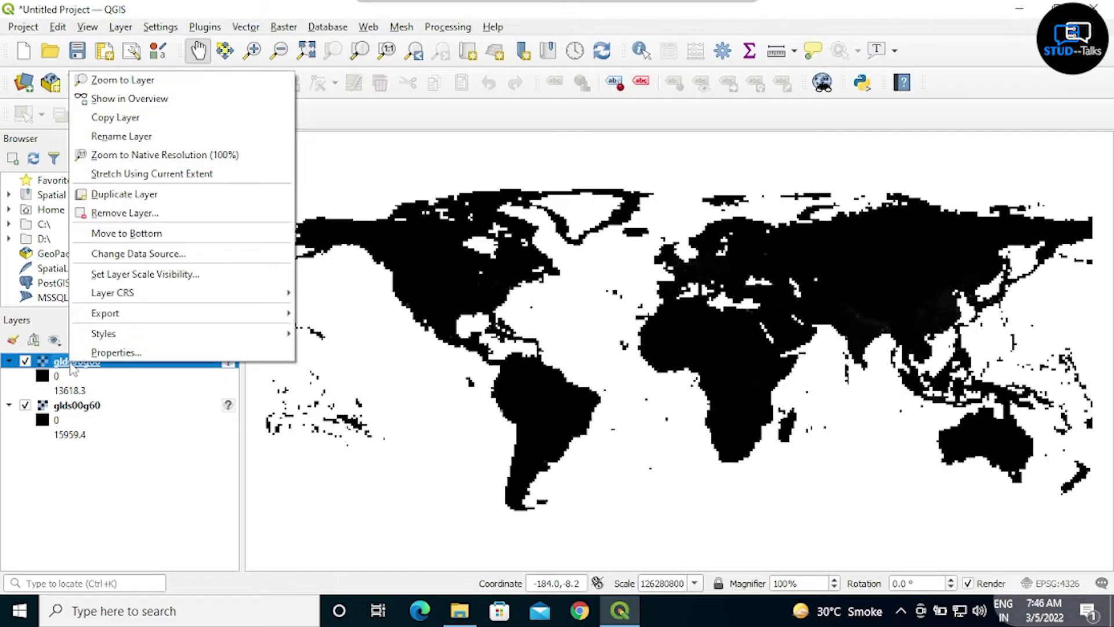
left_click(116, 352)
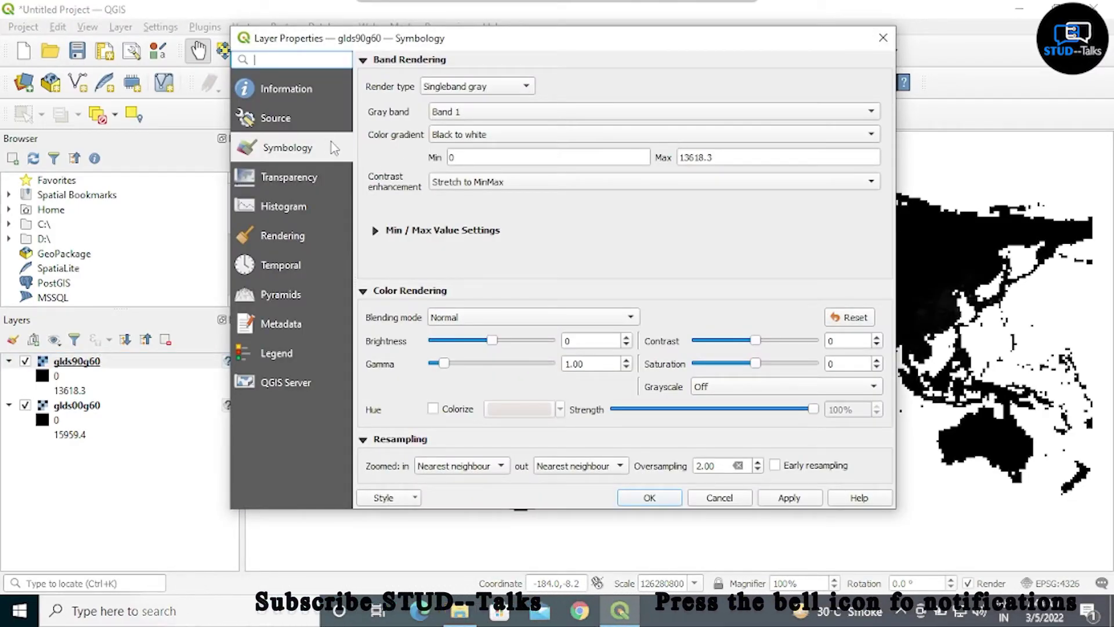
Step: Render glds90g60 as Singleband pseudocolor using the YlOrRd colour ramp
left_click(465, 93)
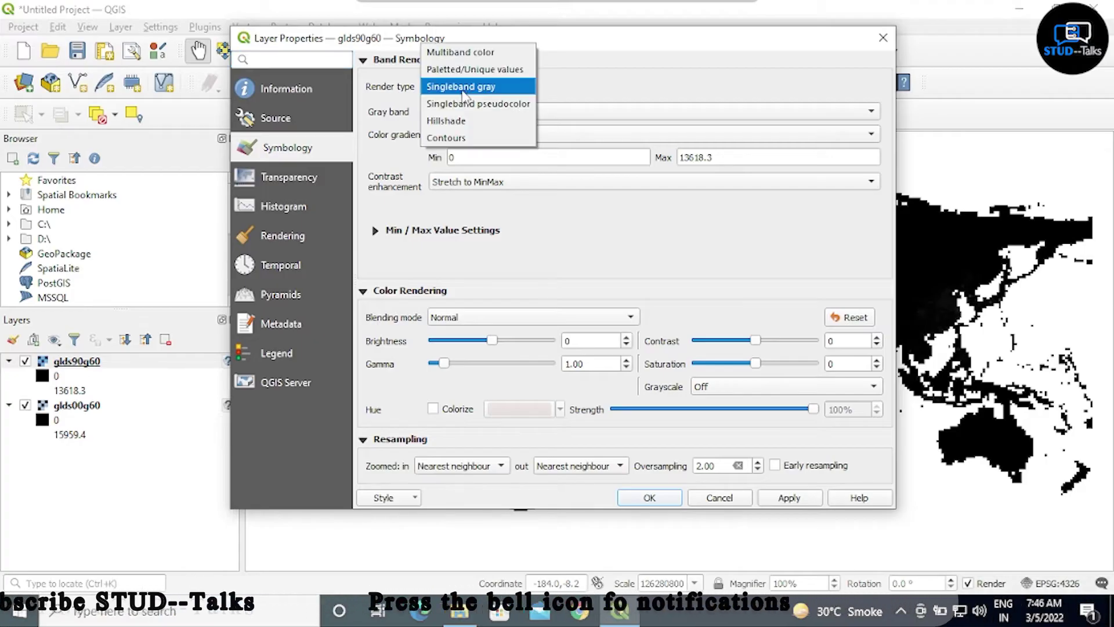
left_click(468, 82)
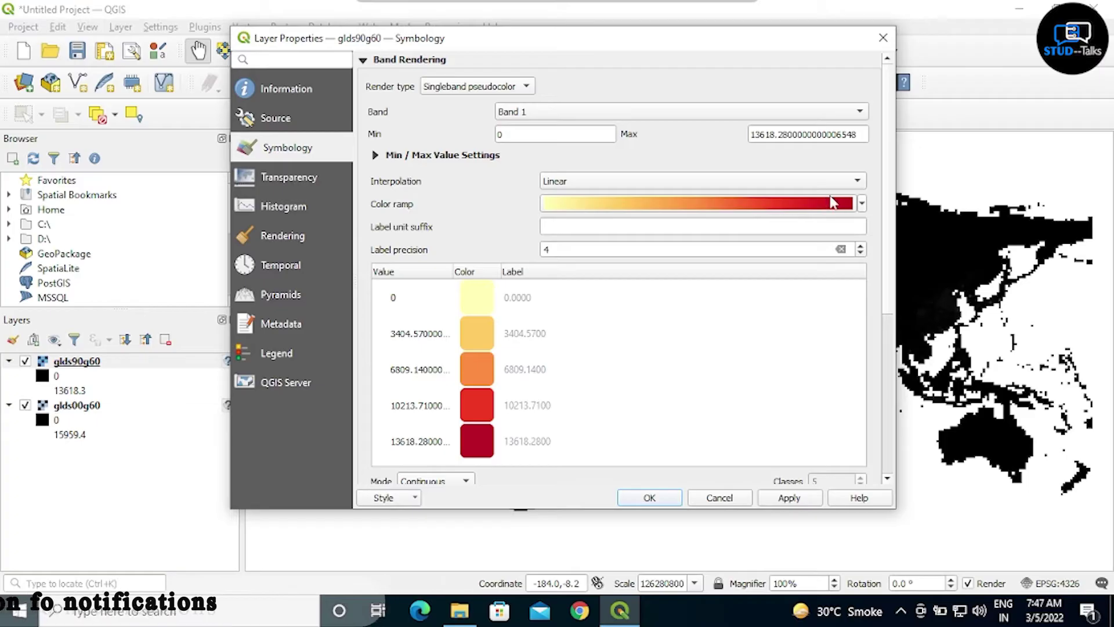
left_click(862, 204)
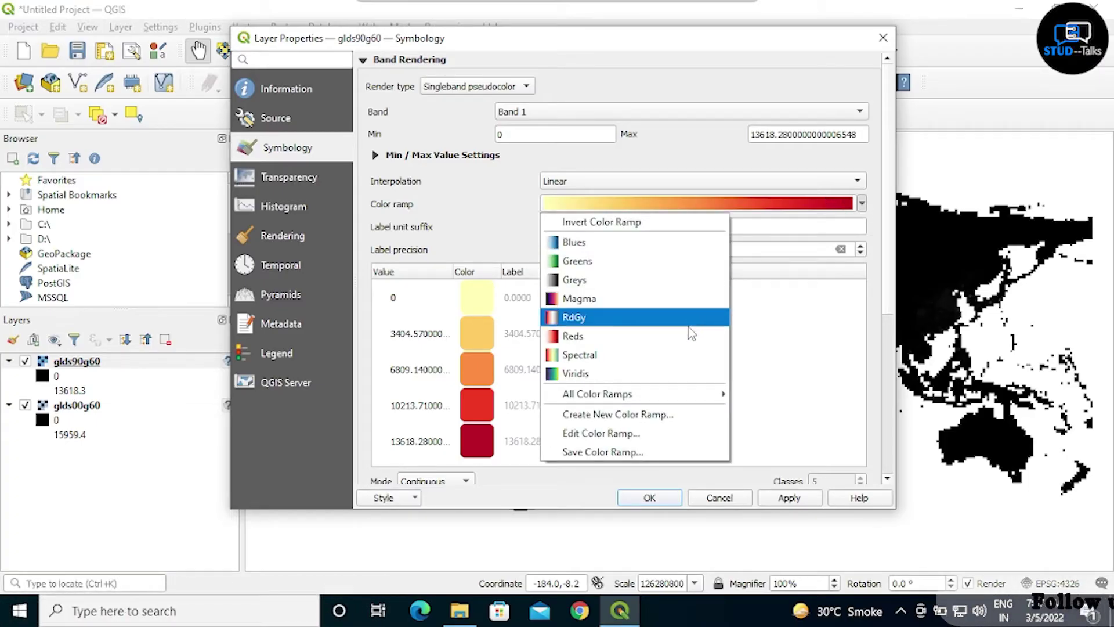
mouse_move(688, 398)
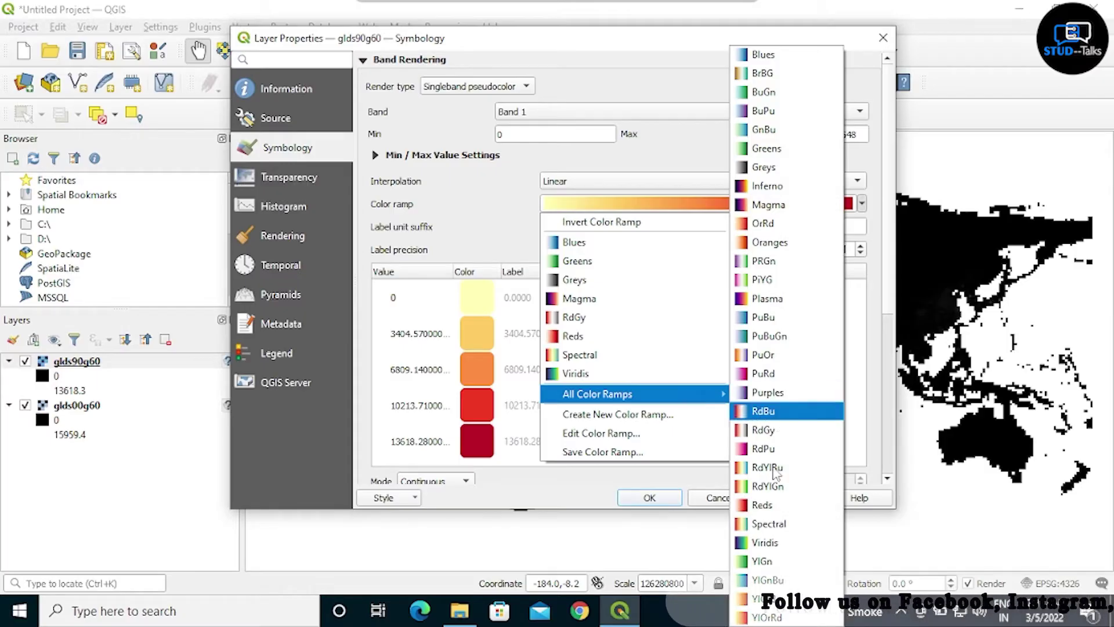
left_click(766, 617)
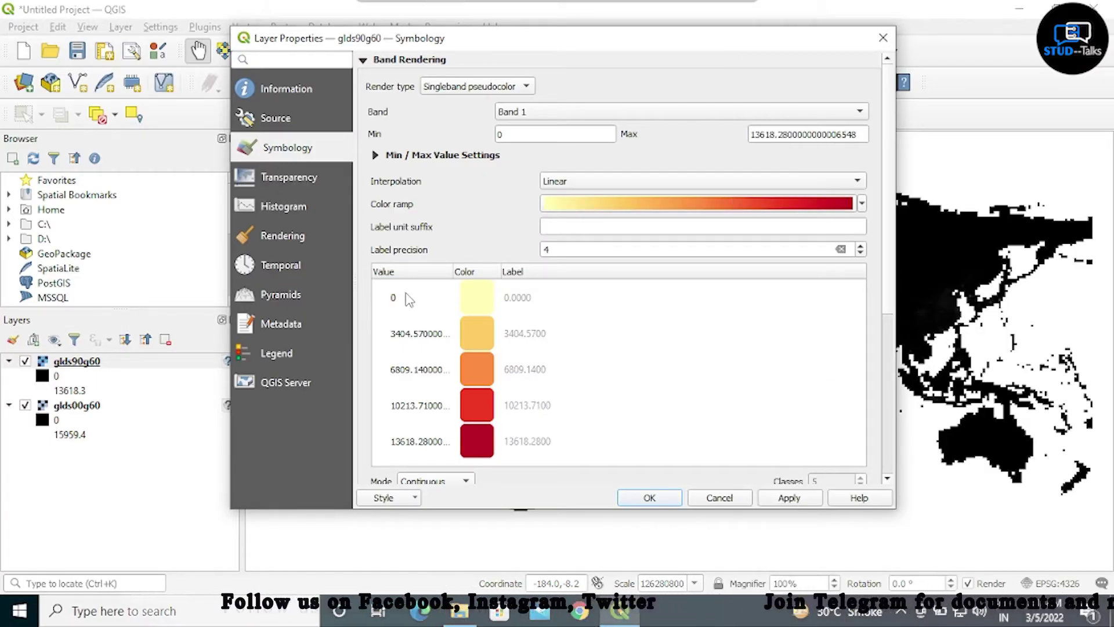
Step: Change the middle class breaks of glds90g60 to 60, 120 and 180
double_click(410, 299)
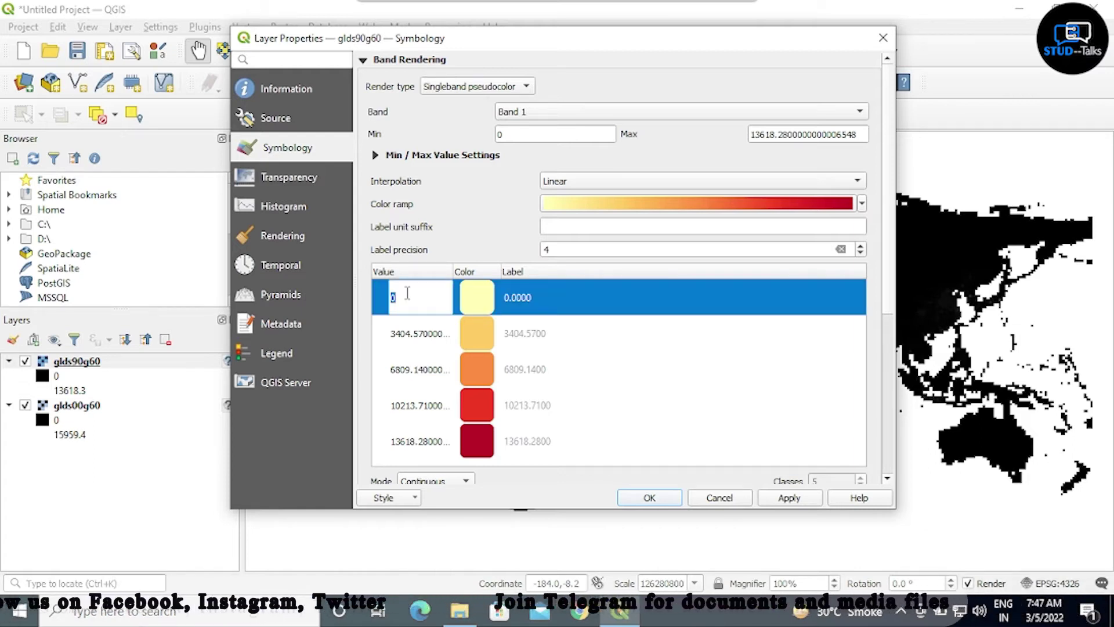
double_click(432, 335)
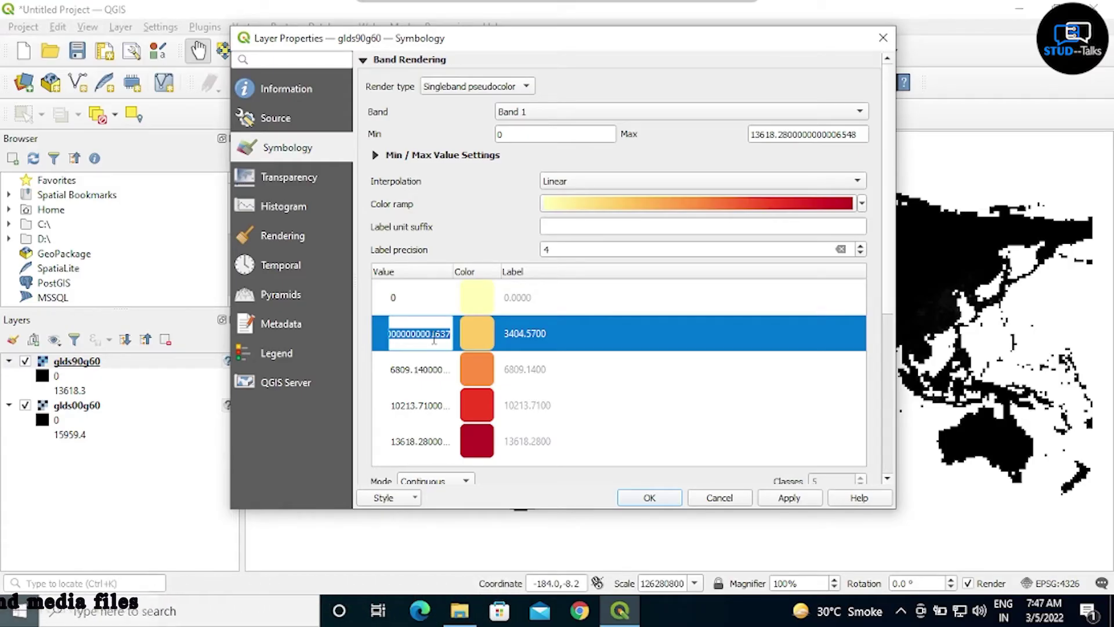
key("BackSpace")
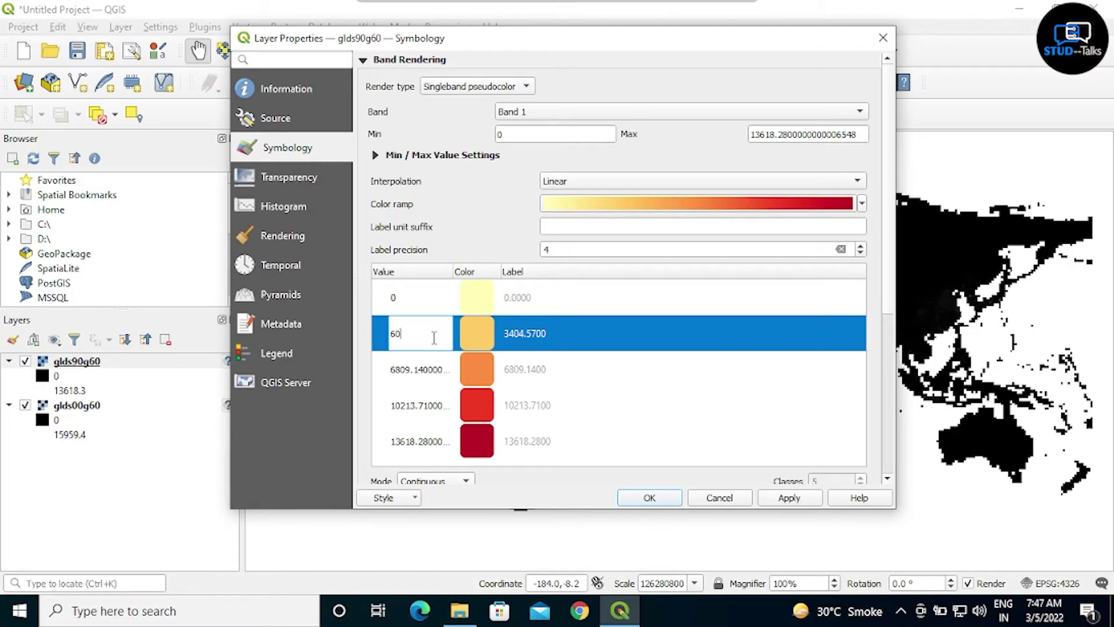
double_click(424, 366)
key("BackSpace")
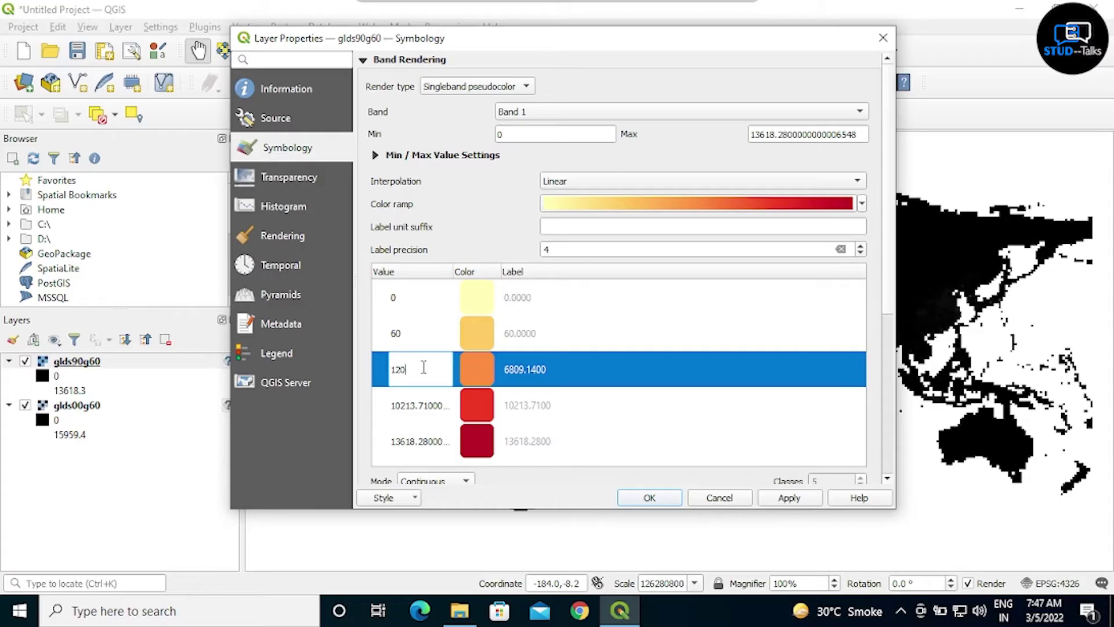
double_click(434, 405)
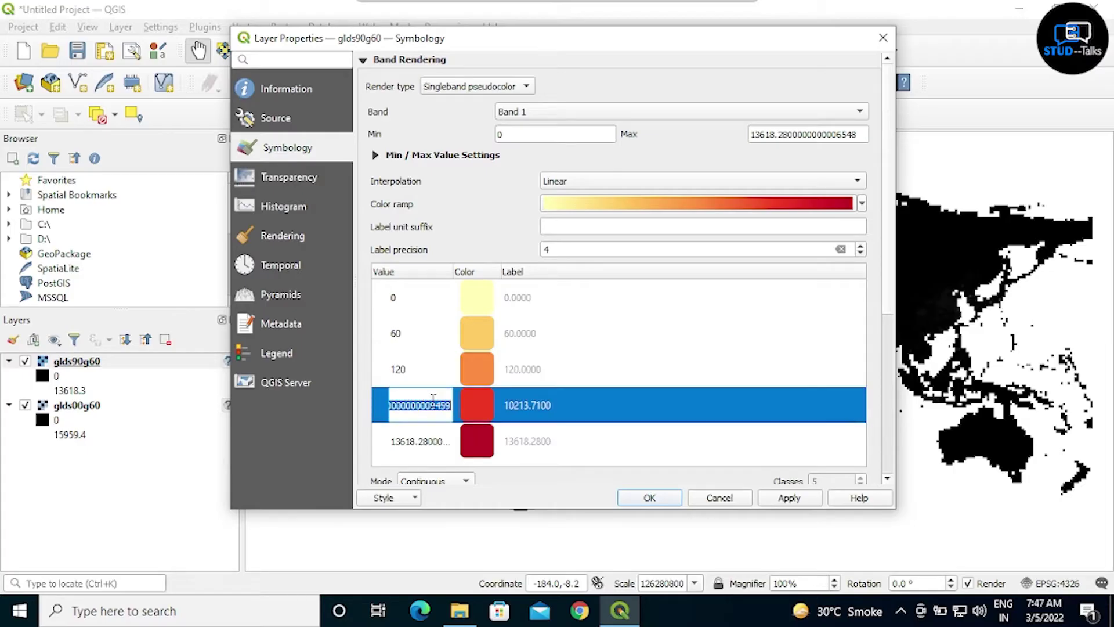
key("BackSpace")
double_click(436, 431)
key("BackSpace")
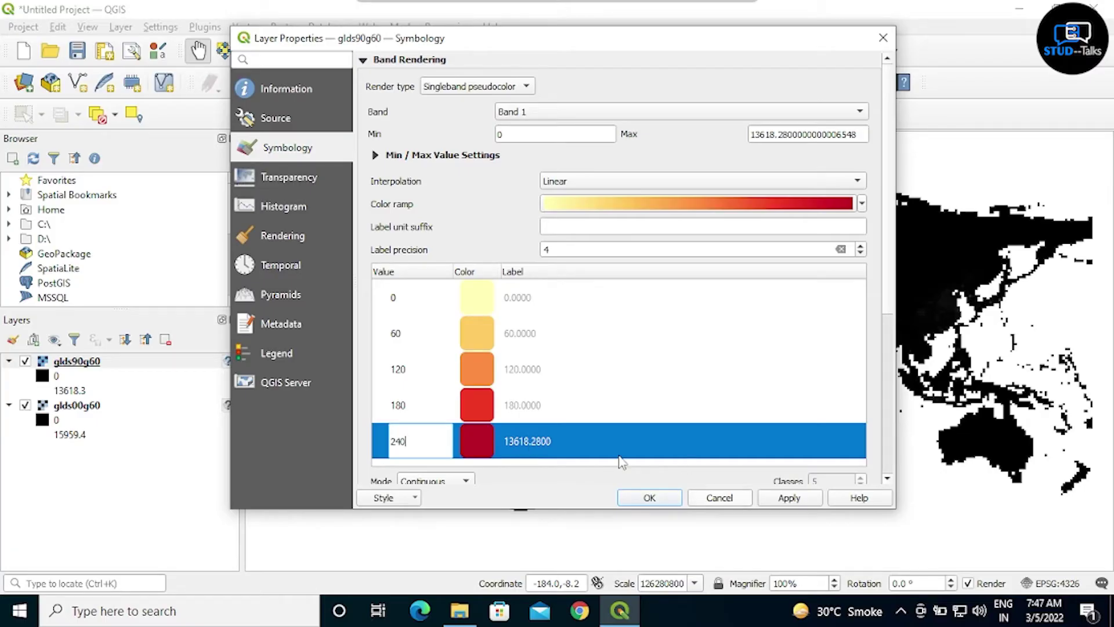
Step: Set the top class break to 240 and apply the new classes
type("240")
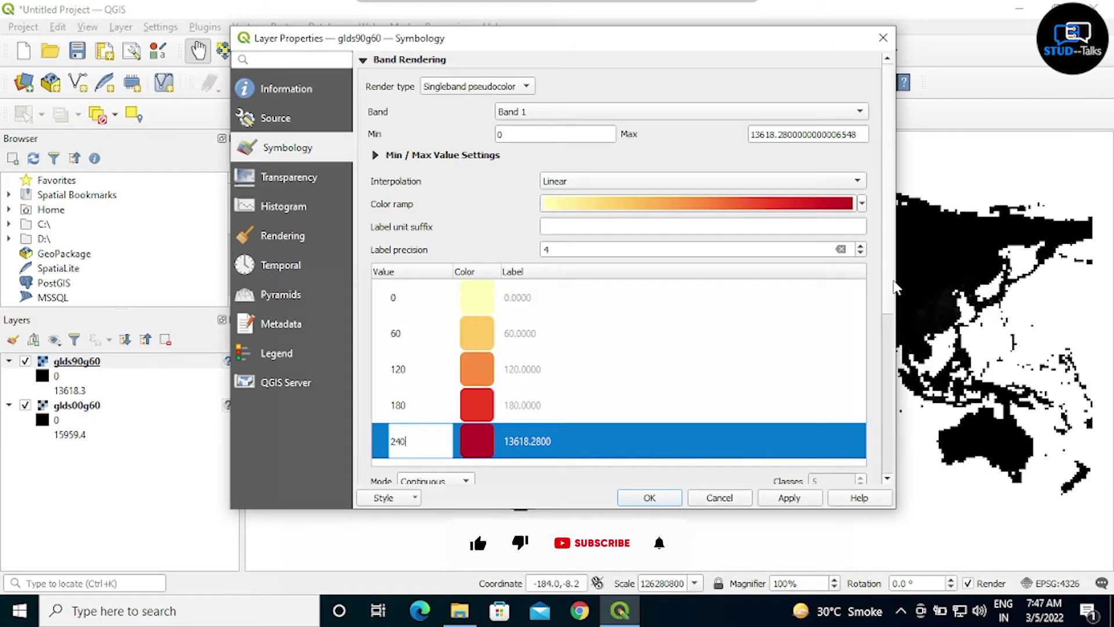
key("Return")
scroll(890, 348, "down", 3)
scroll(889, 348, "down", 2)
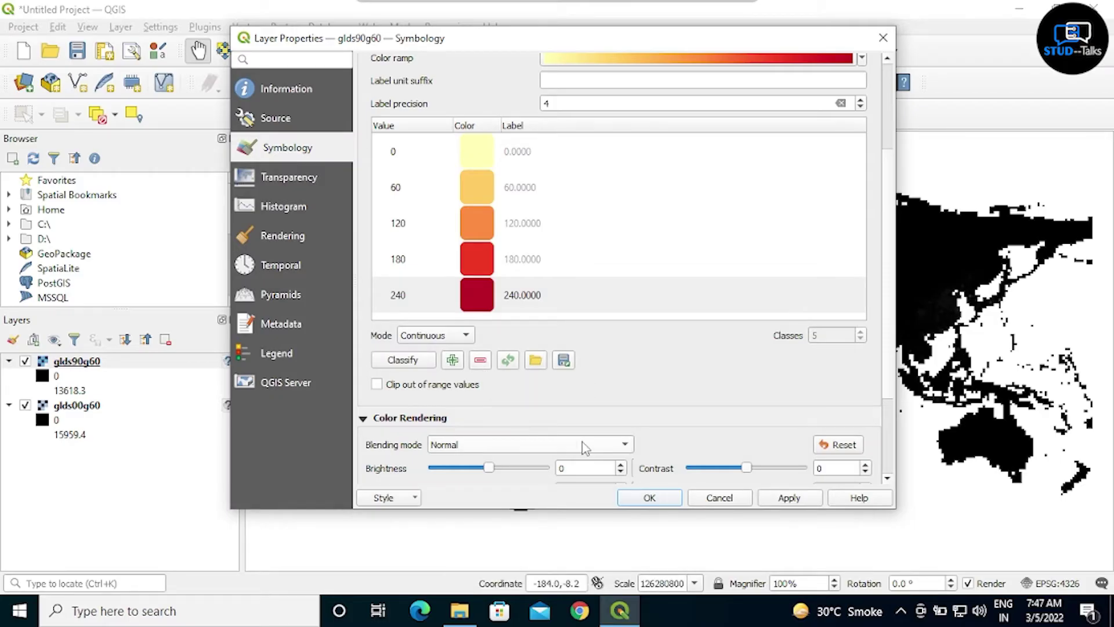
left_click(788, 498)
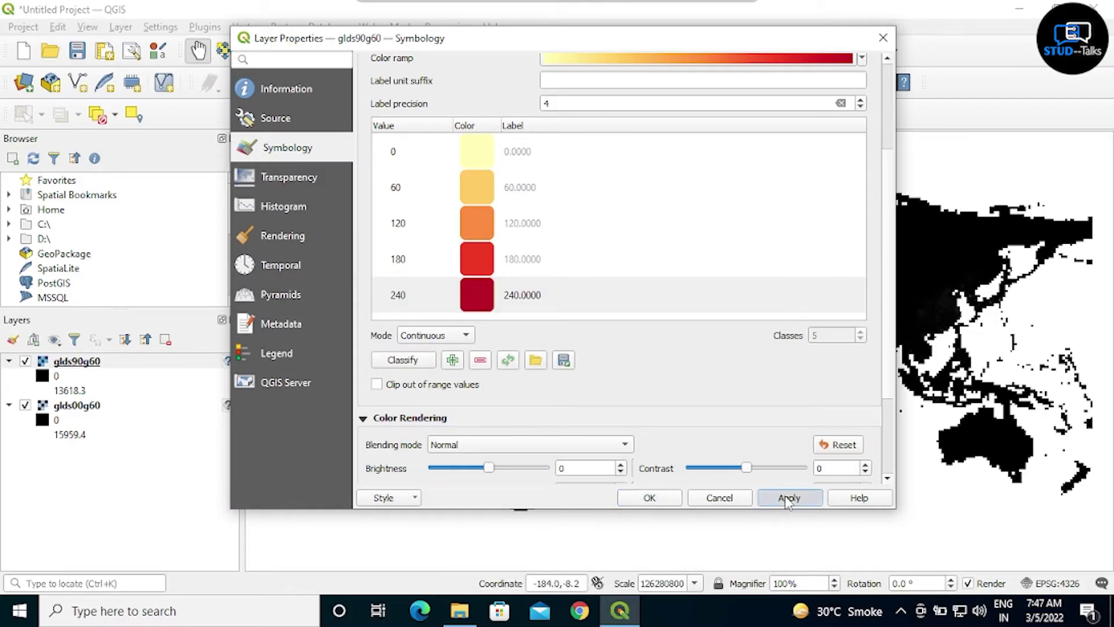
Step: Close glds90g60's properties, keeping the 0–240 yellow-to-red style, and open the Raster menu
left_click(650, 498)
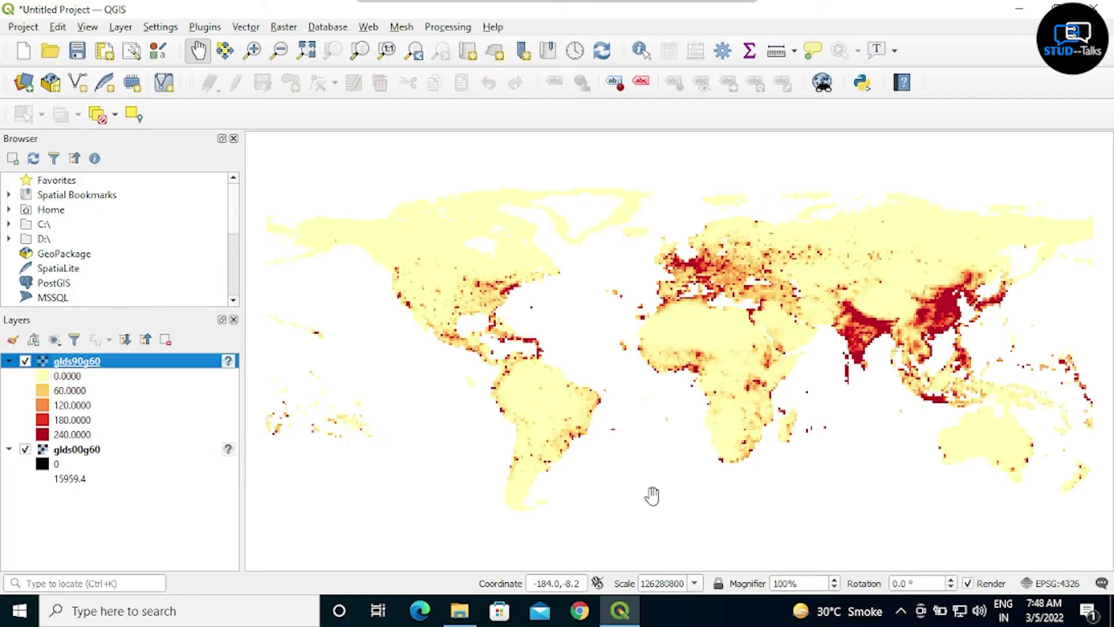
left_click(246, 28)
mouse_move(280, 32)
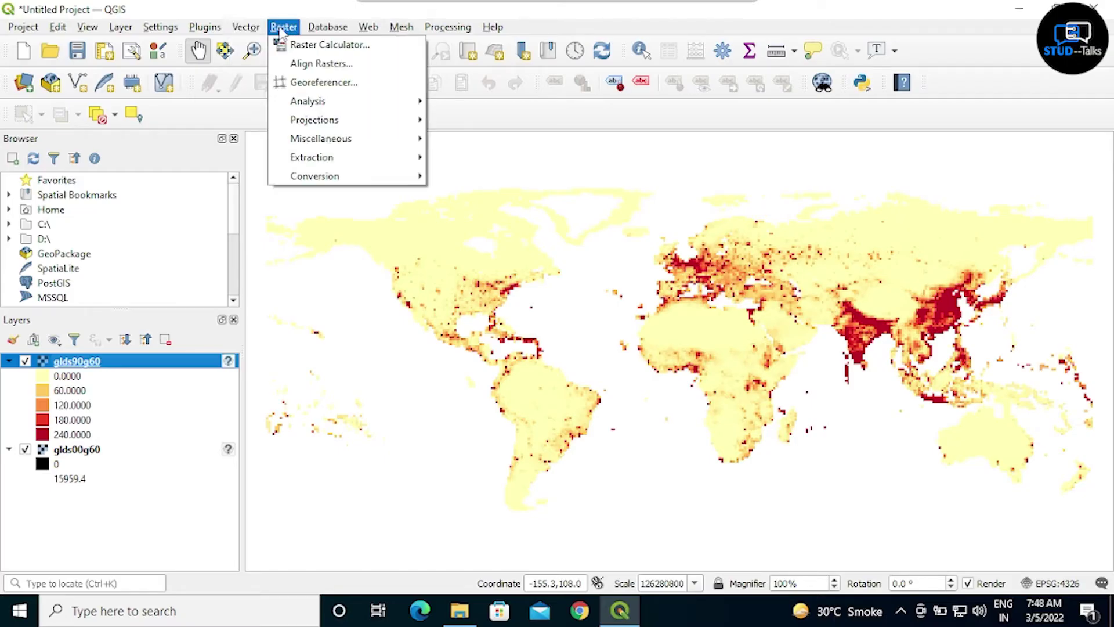
Step: Enter the expression "glds00g60@1" - "glds90g60@1" in the Raster Calculator
left_click(300, 46)
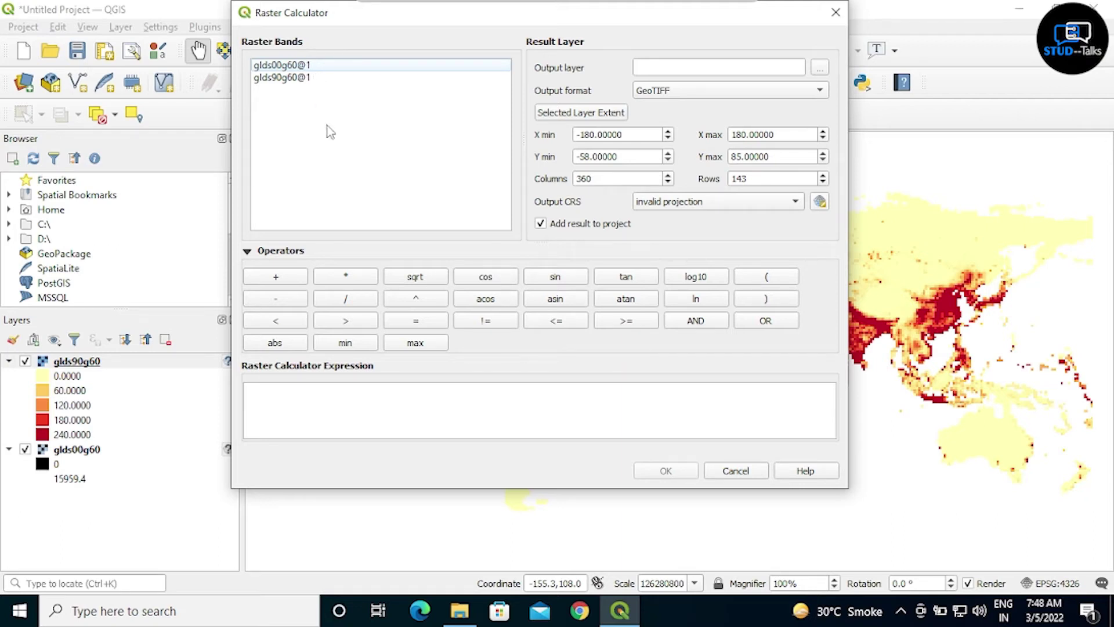
double_click(285, 65)
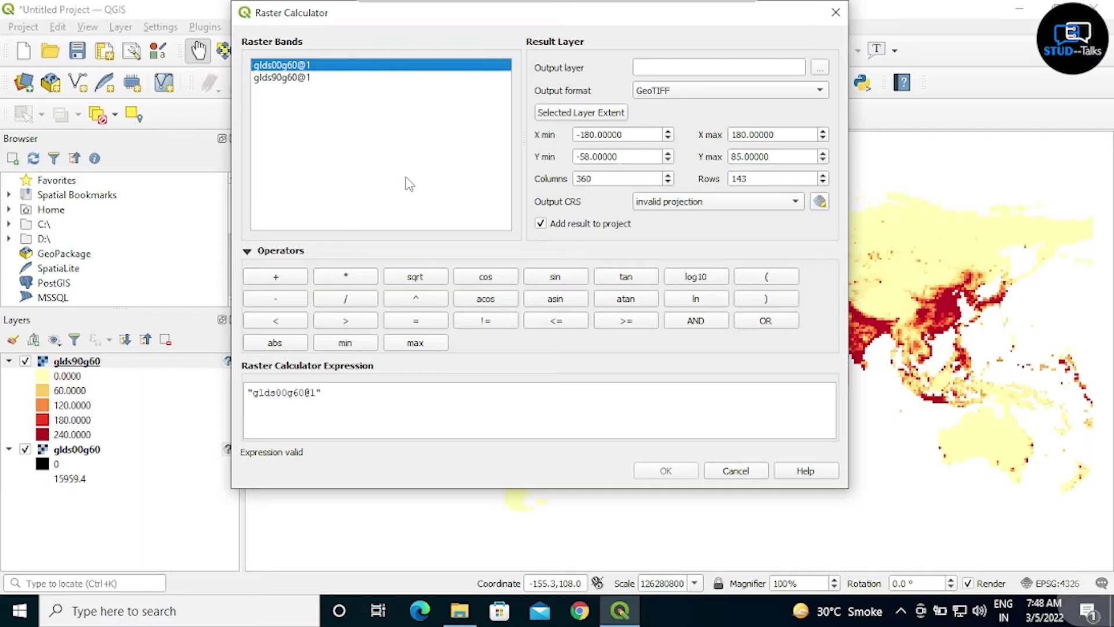
left_click(286, 307)
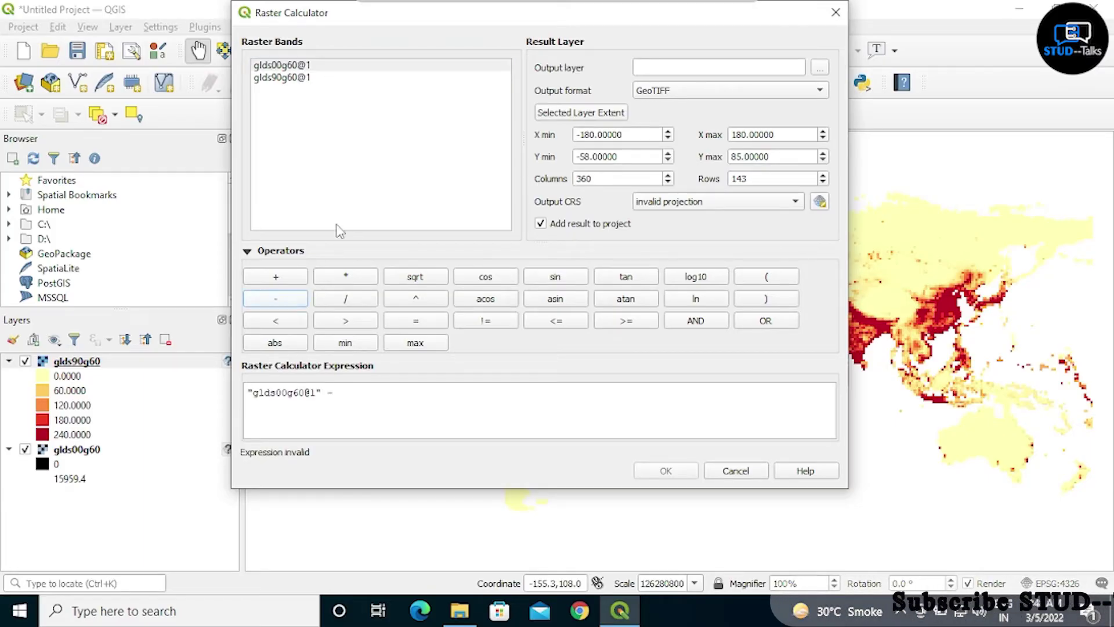
double_click(297, 79)
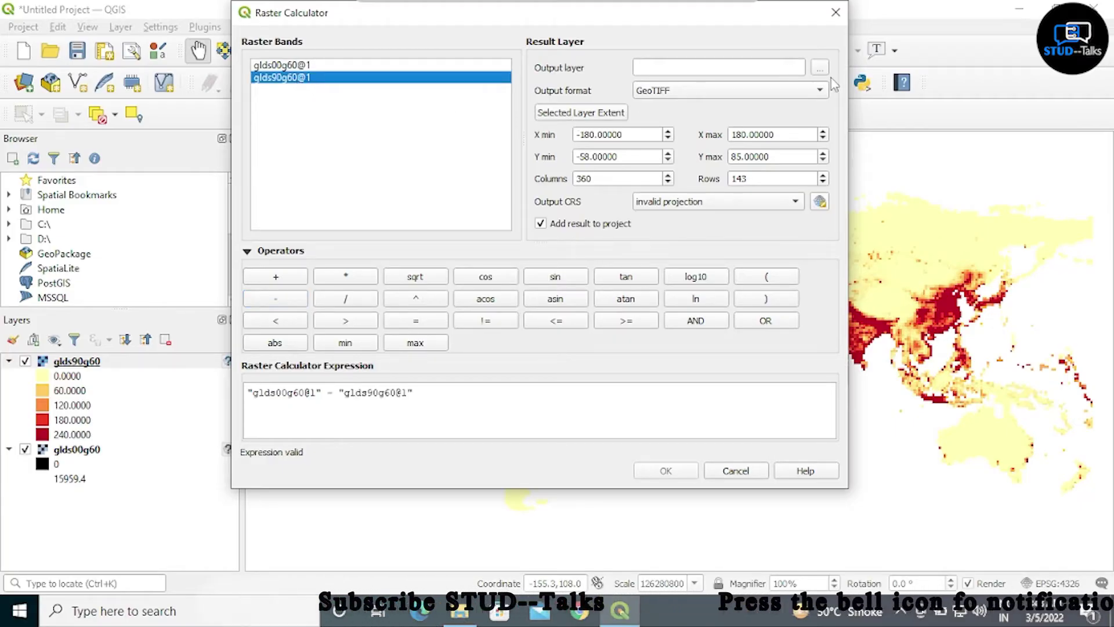
left_click(820, 67)
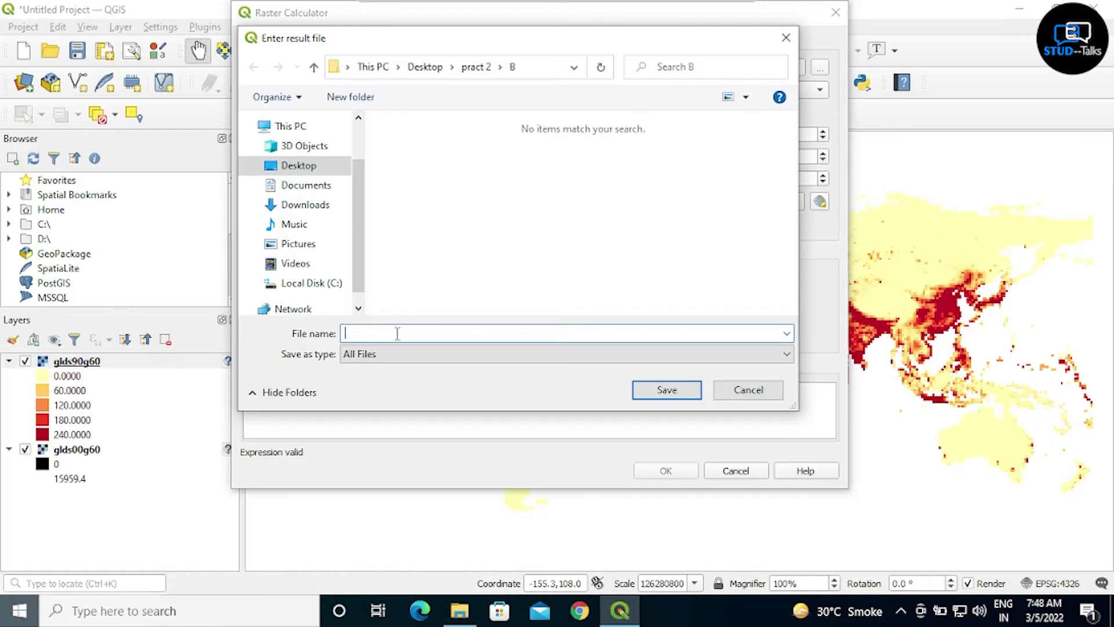
Step: Save the difference raster as ouput in pract 2\B and run the calculation
type("ou")
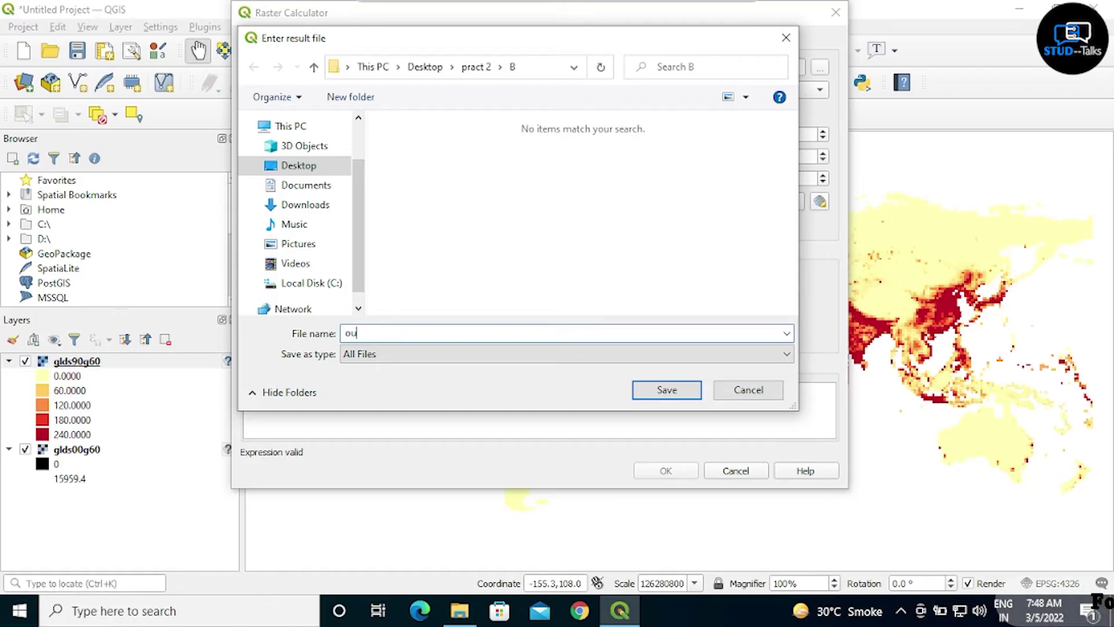
type("put")
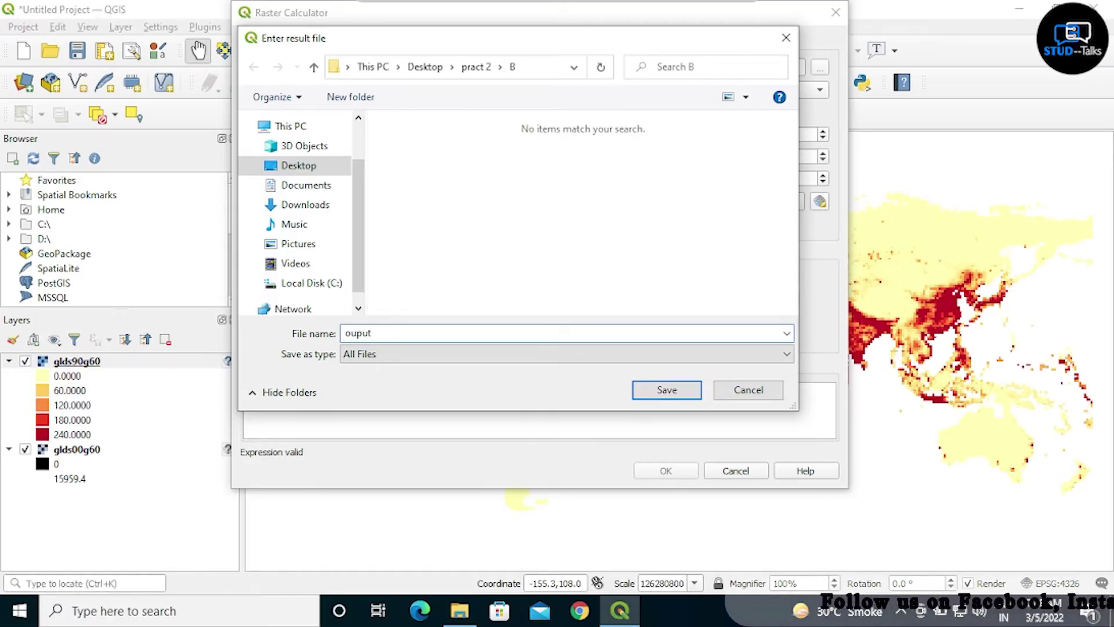
left_click(683, 393)
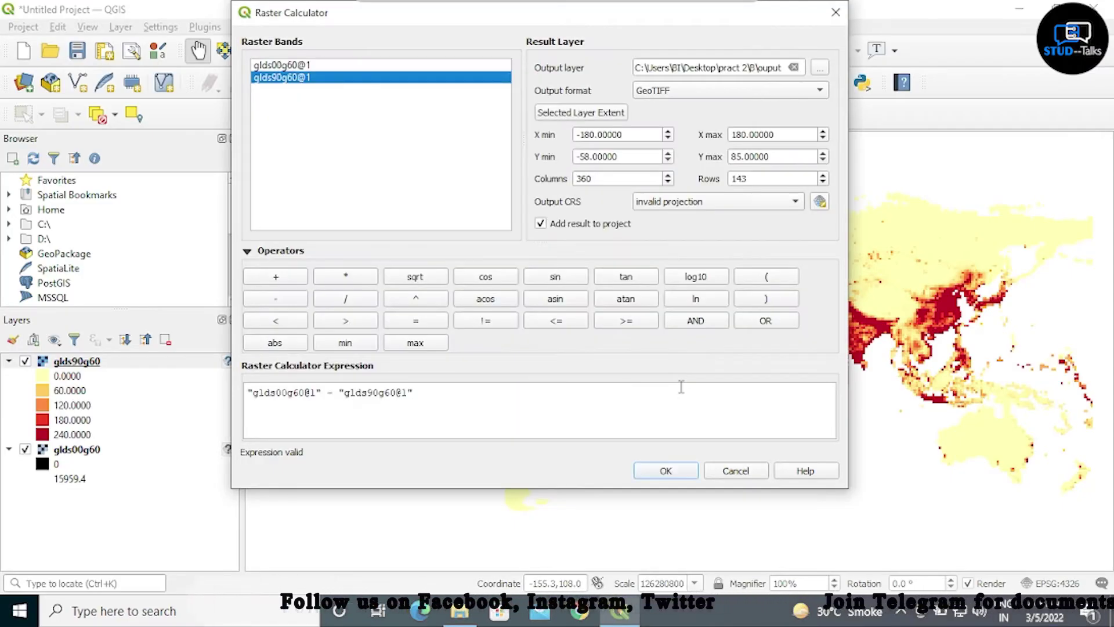
left_click(665, 472)
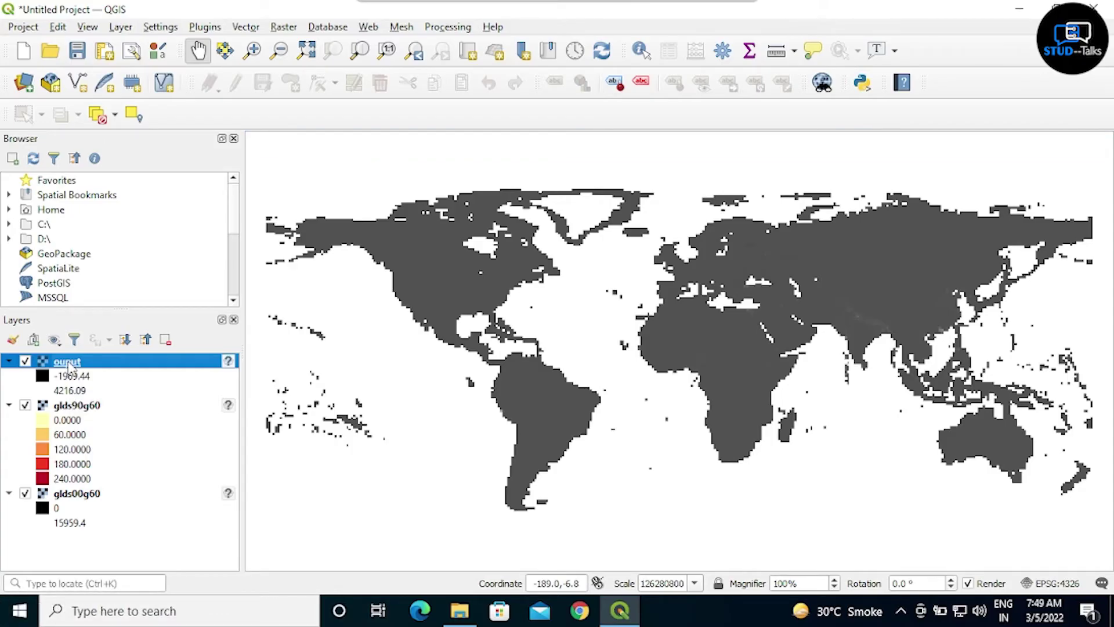
Step: Style the ouput layer as Singleband pseudocolor with Discrete interpolation
right_click(68, 365)
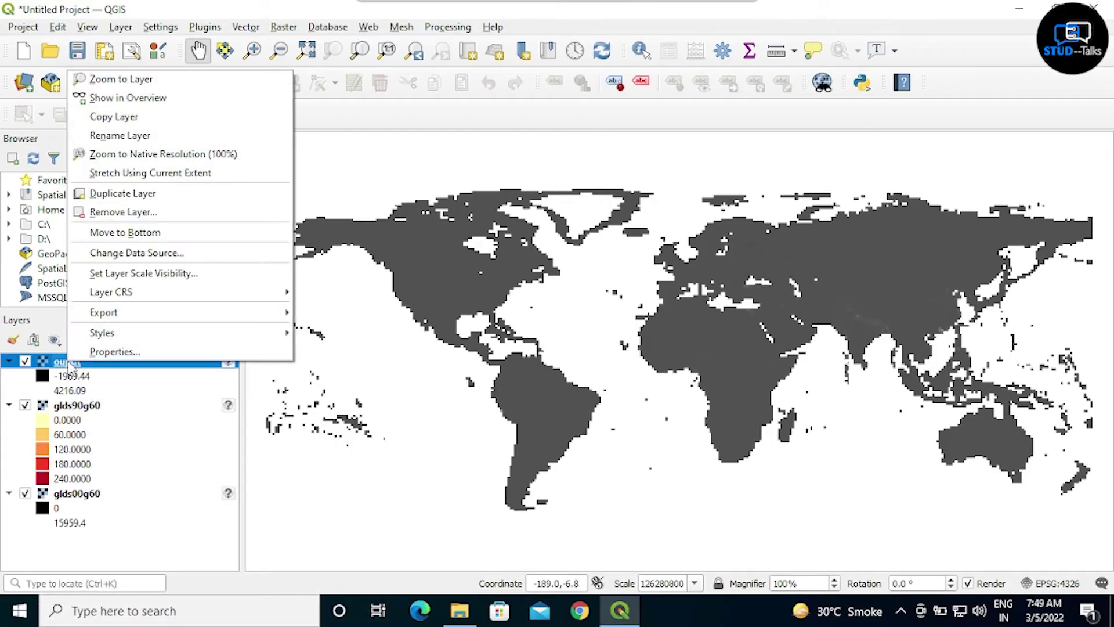
left_click(114, 351)
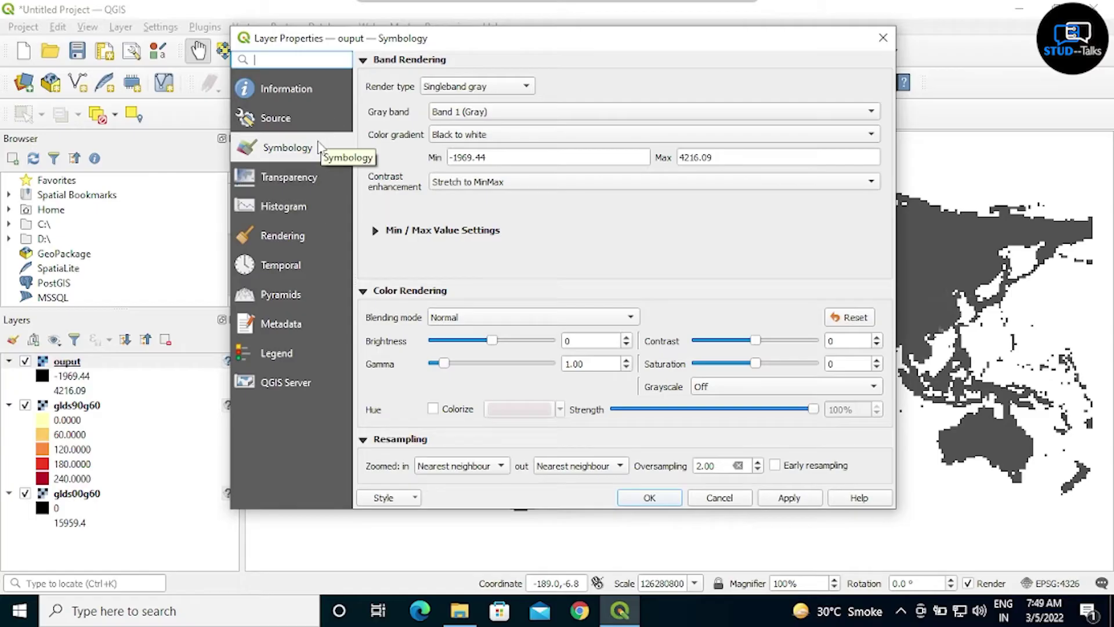
left_click(455, 92)
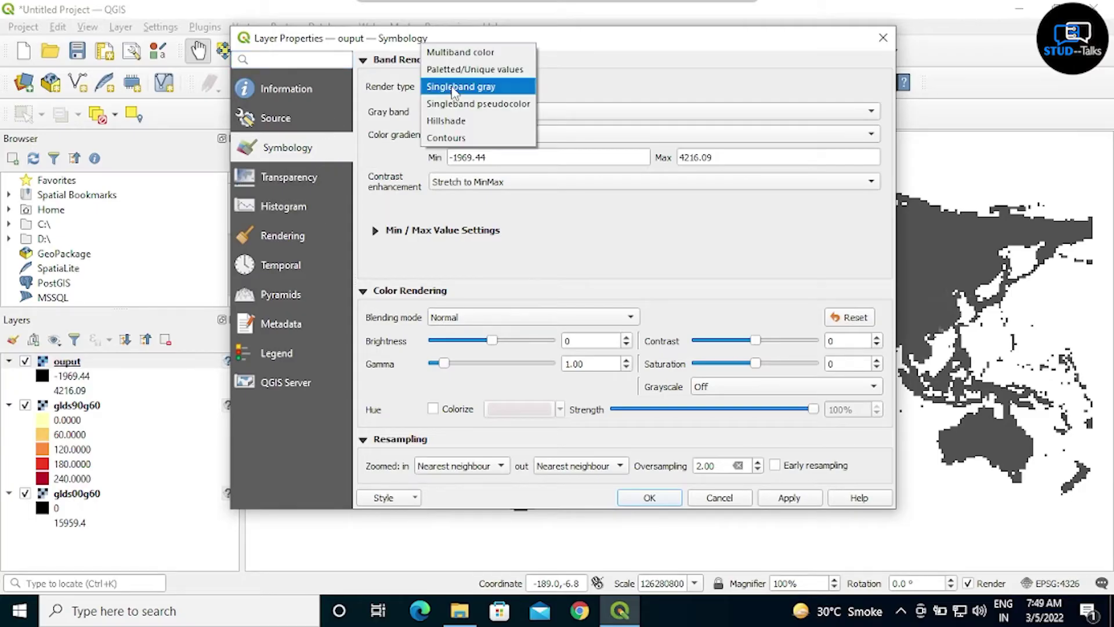
left_click(469, 105)
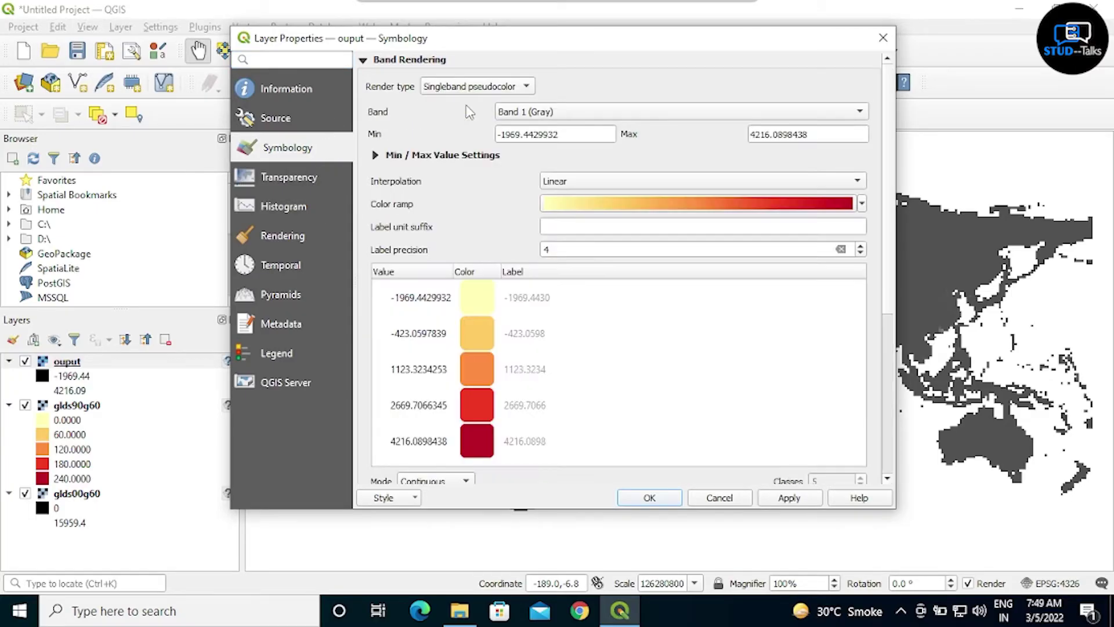
left_click(576, 186)
left_click(573, 167)
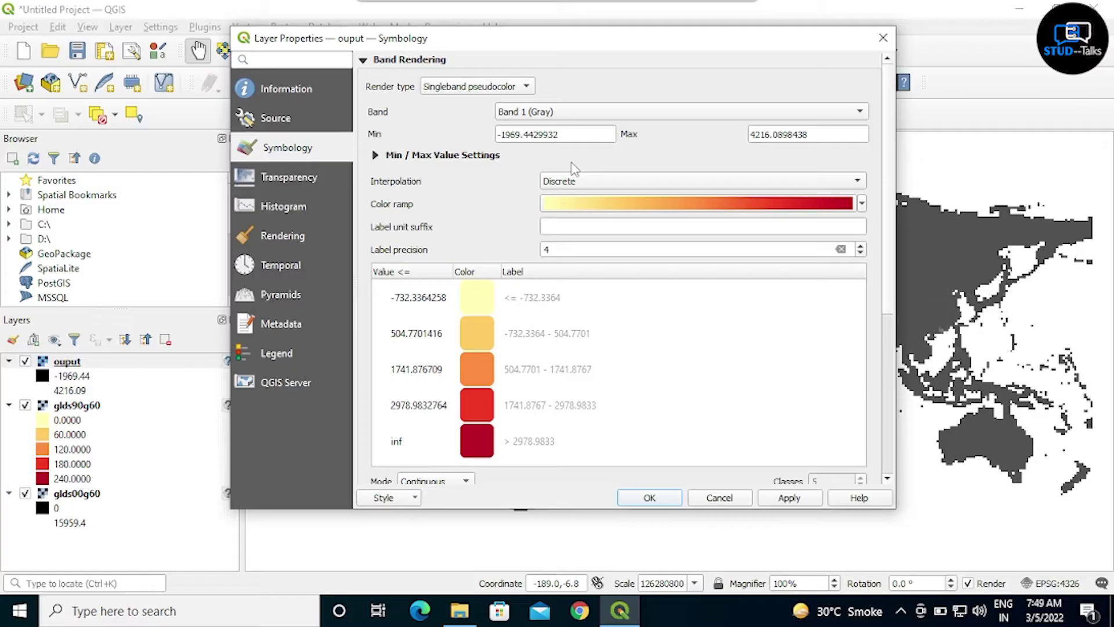
Step: Make the first ouput class a black -20000 class labelled No Data
double_click(422, 301)
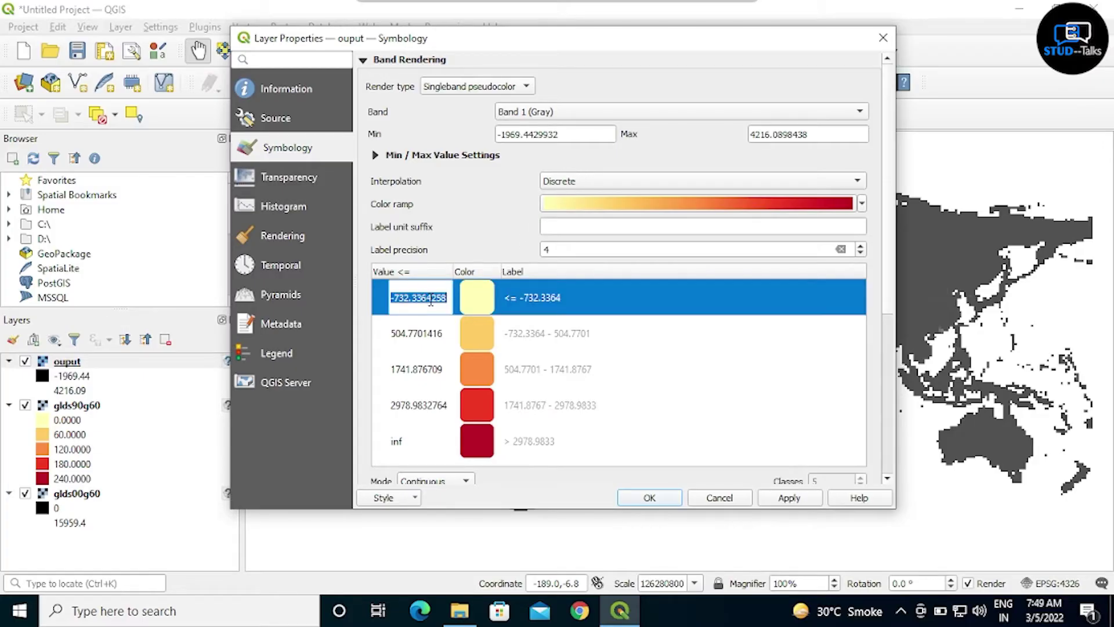
key("BackSpace")
right_click(475, 298)
left_click(493, 303)
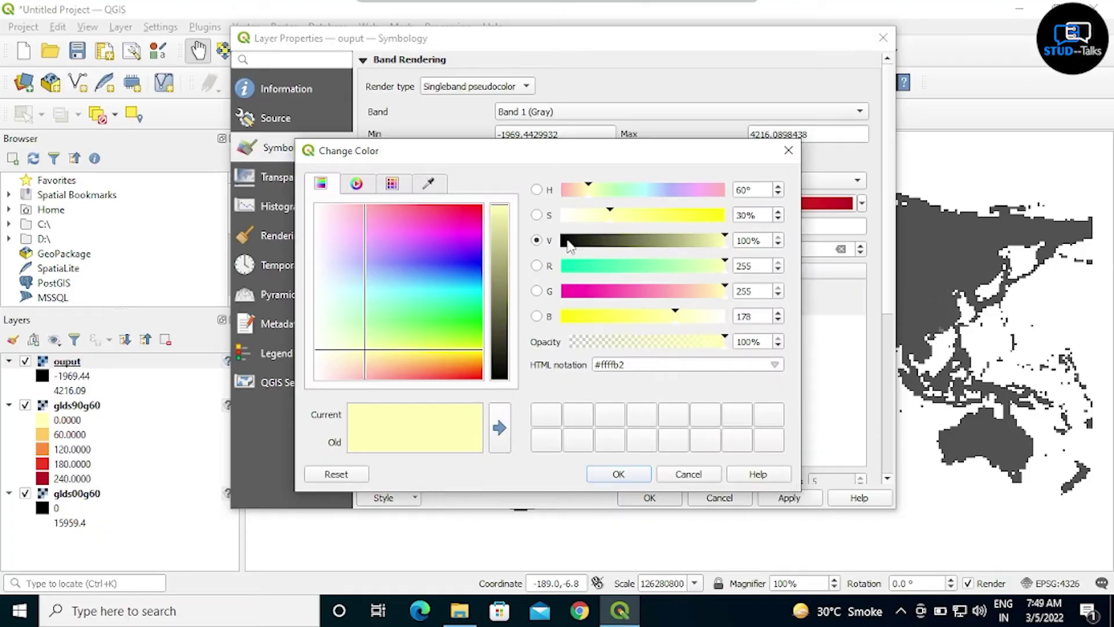
left_click(569, 246)
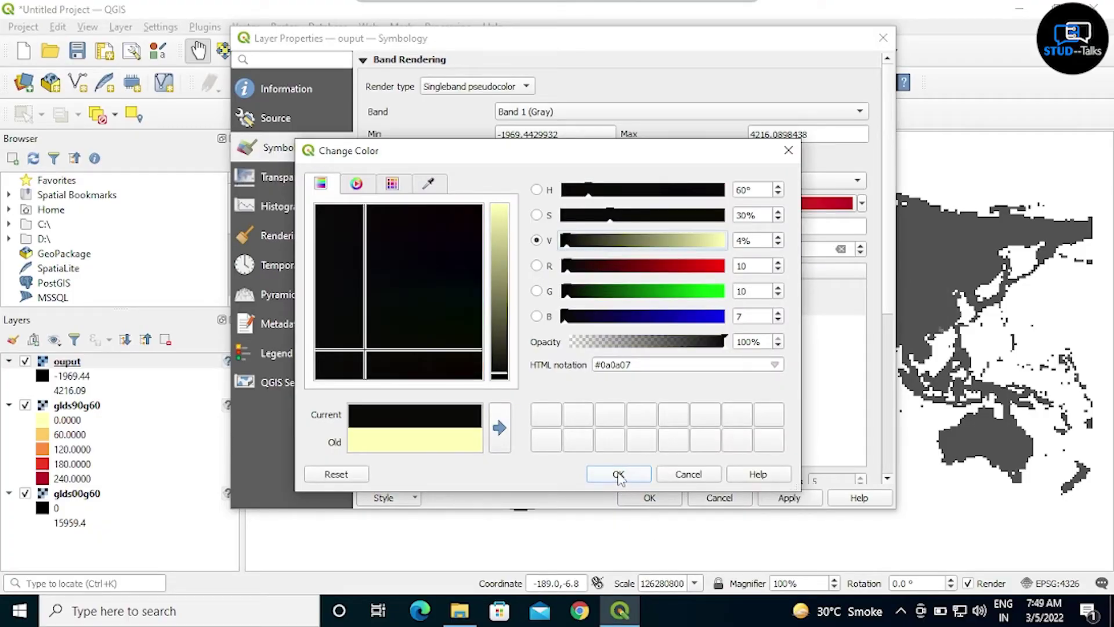
left_click(618, 475)
double_click(543, 301)
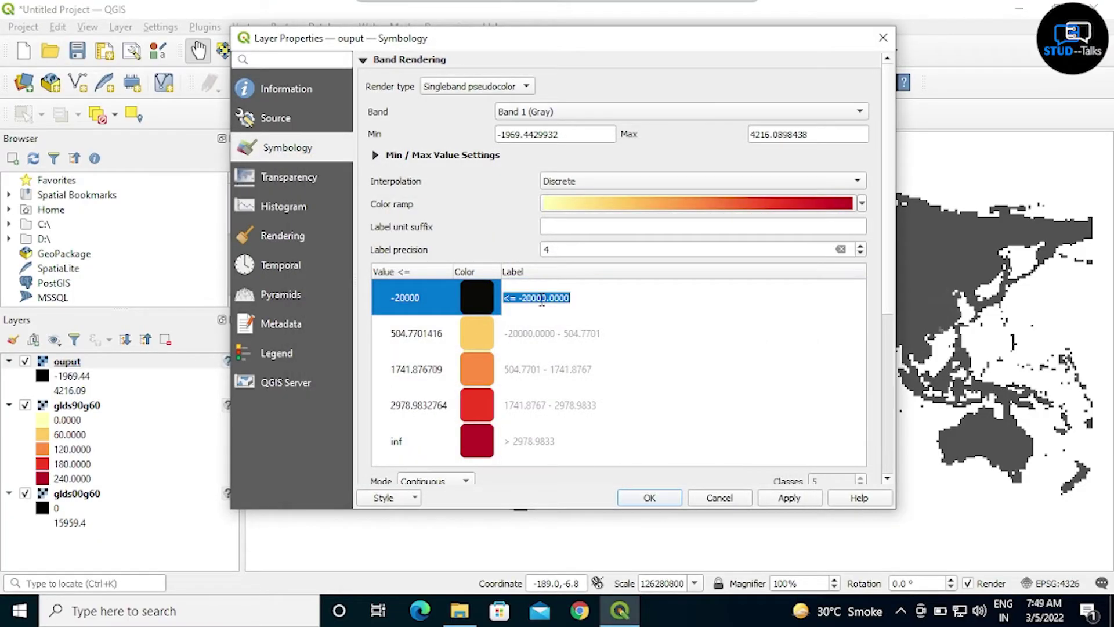
key("BackSpace")
Step: Set the second class to -10, coloured pure red, and label it Negative
double_click(408, 335)
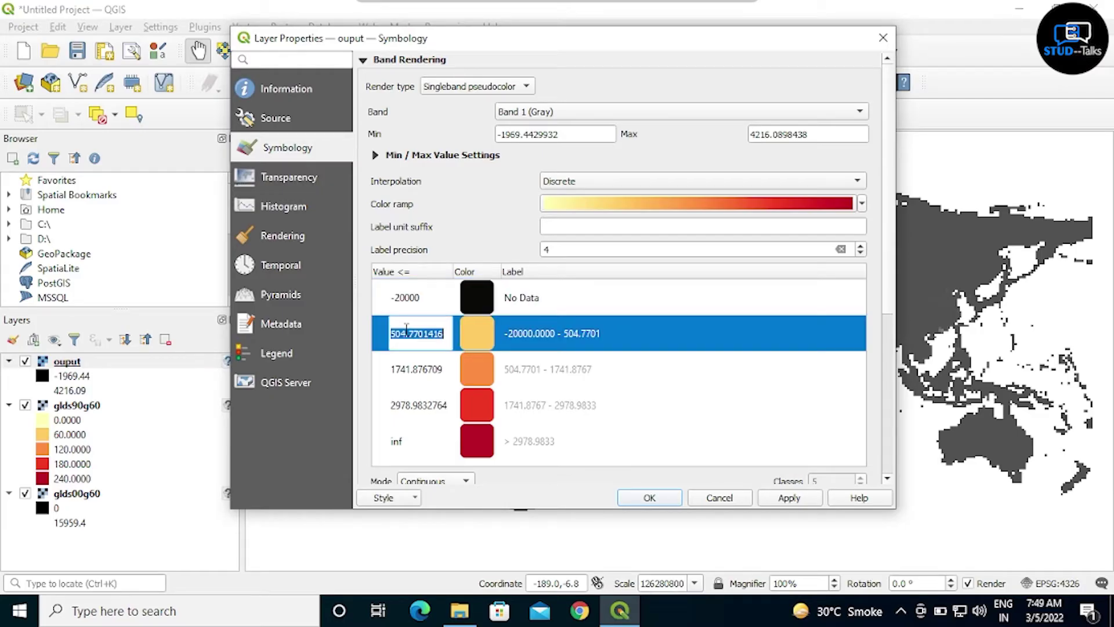
key("BackSpace")
type("-10")
right_click(472, 333)
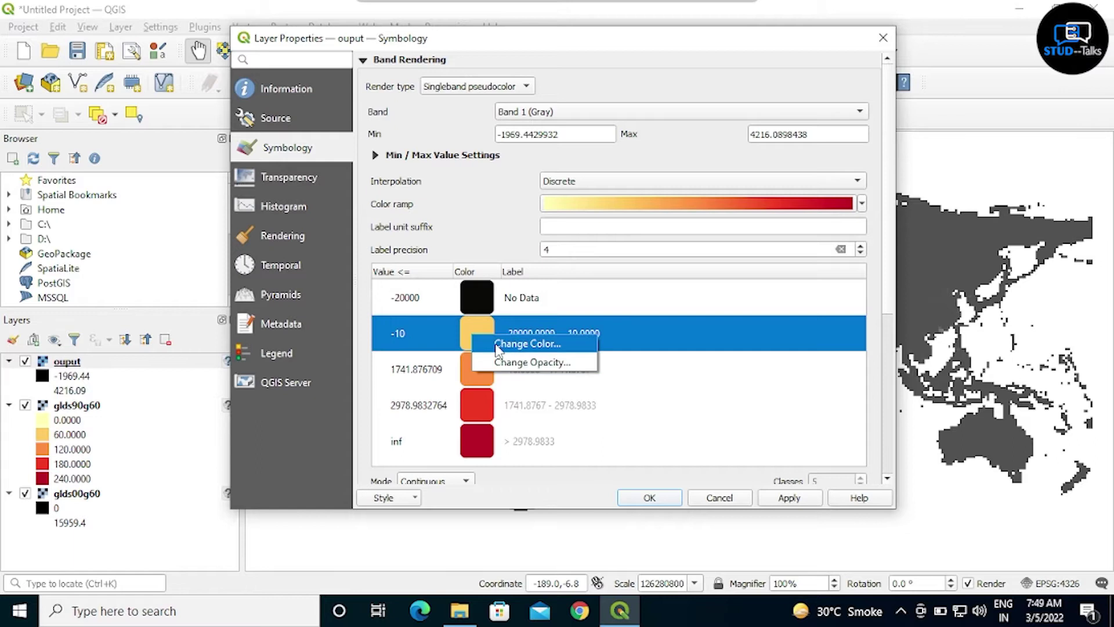
left_click(498, 348)
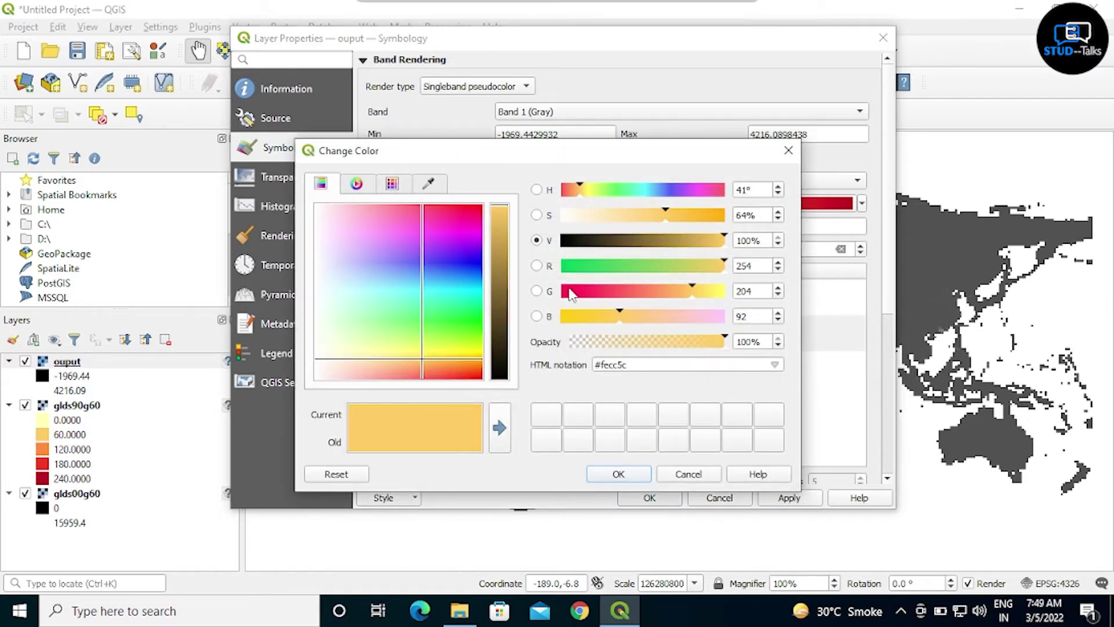
left_click(571, 293)
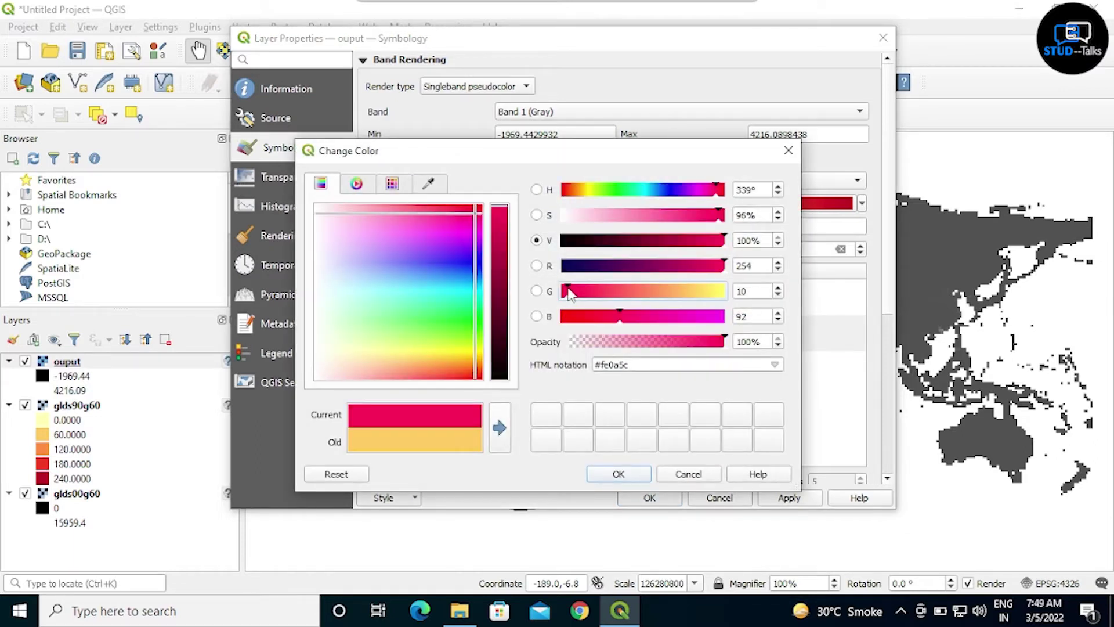
left_click(480, 213)
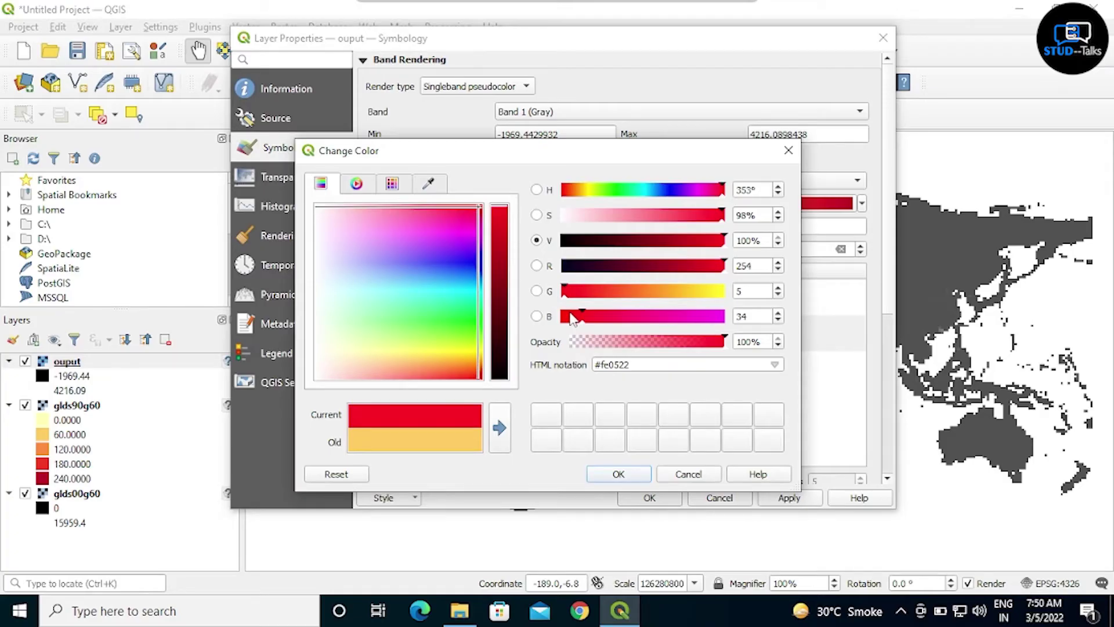
left_click(571, 317)
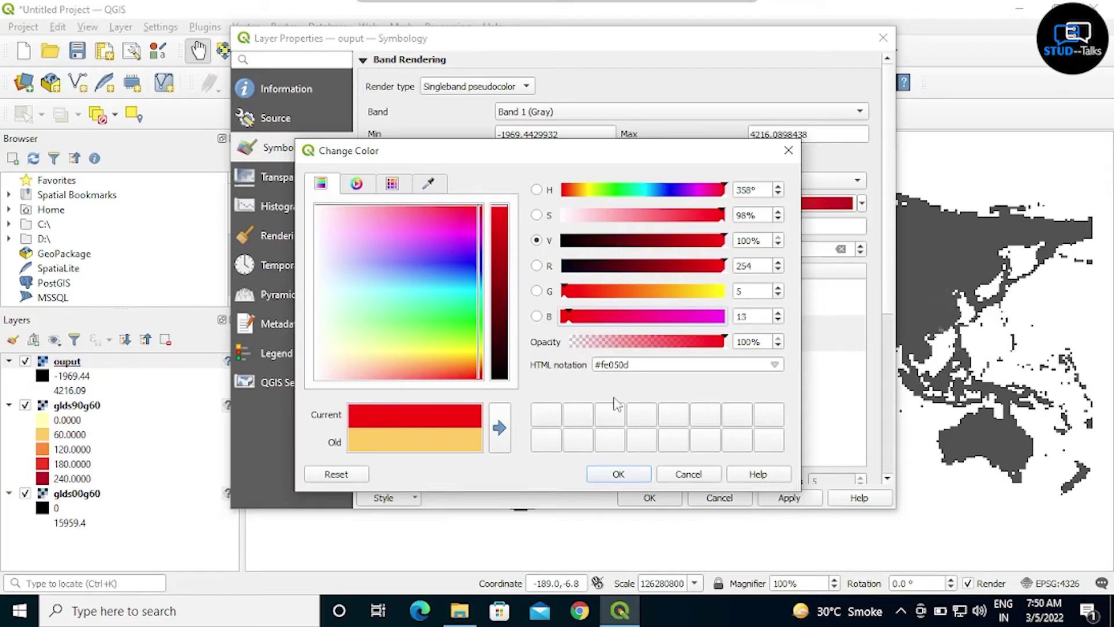
left_click(618, 474)
double_click(534, 333)
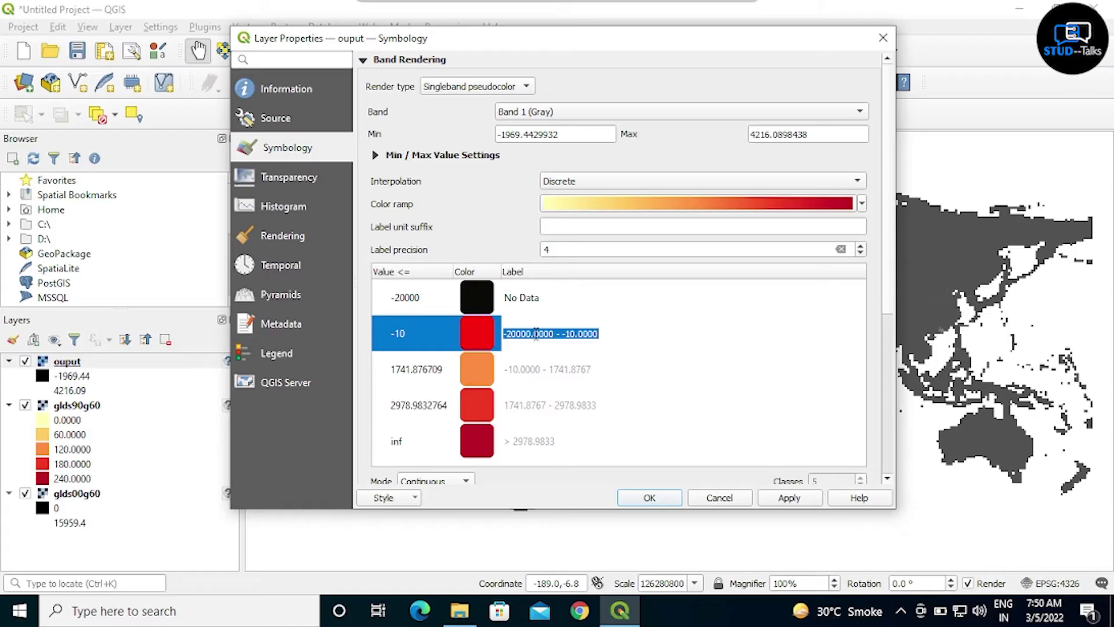
key("BackSpace")
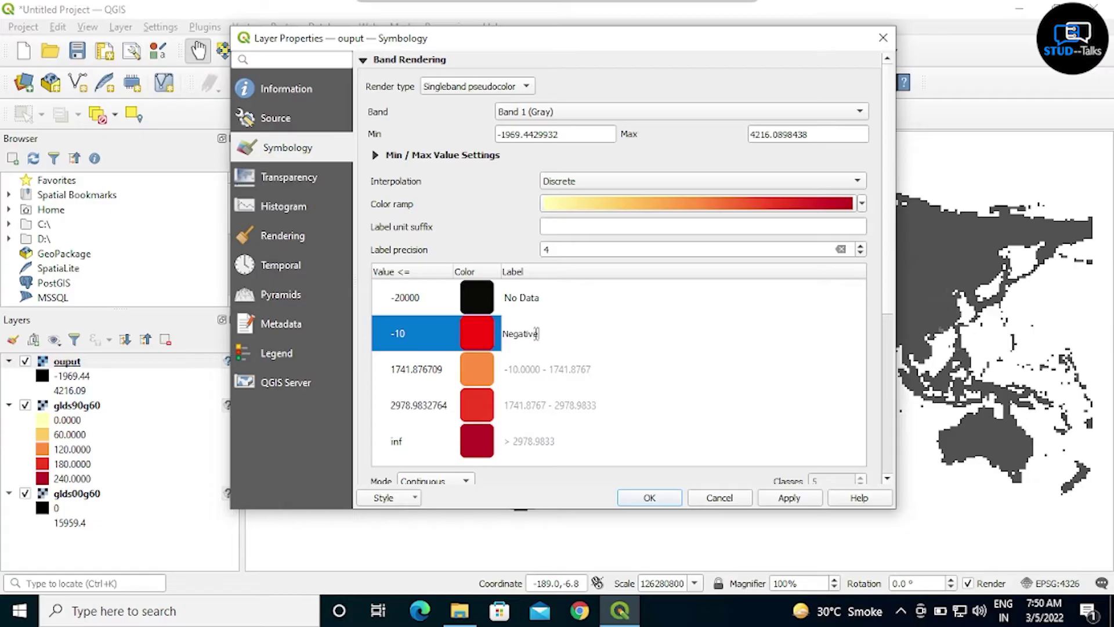
Step: Change the third class boundary to 10, colour it yellow and label it Neutral
double_click(424, 365)
key("BackSpace")
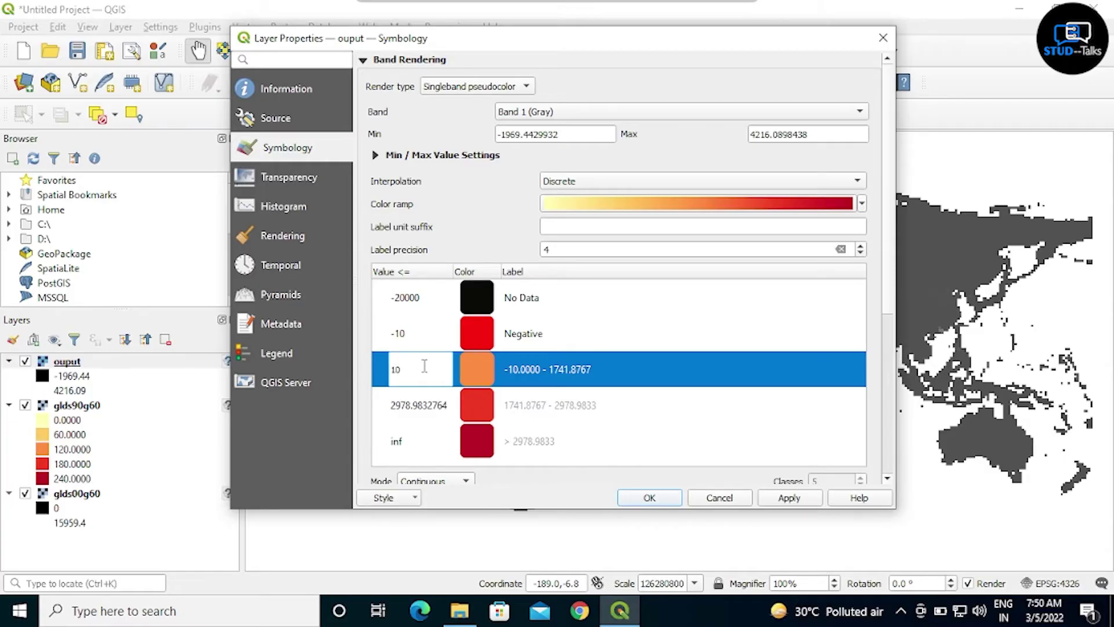
right_click(488, 366)
left_click(509, 375)
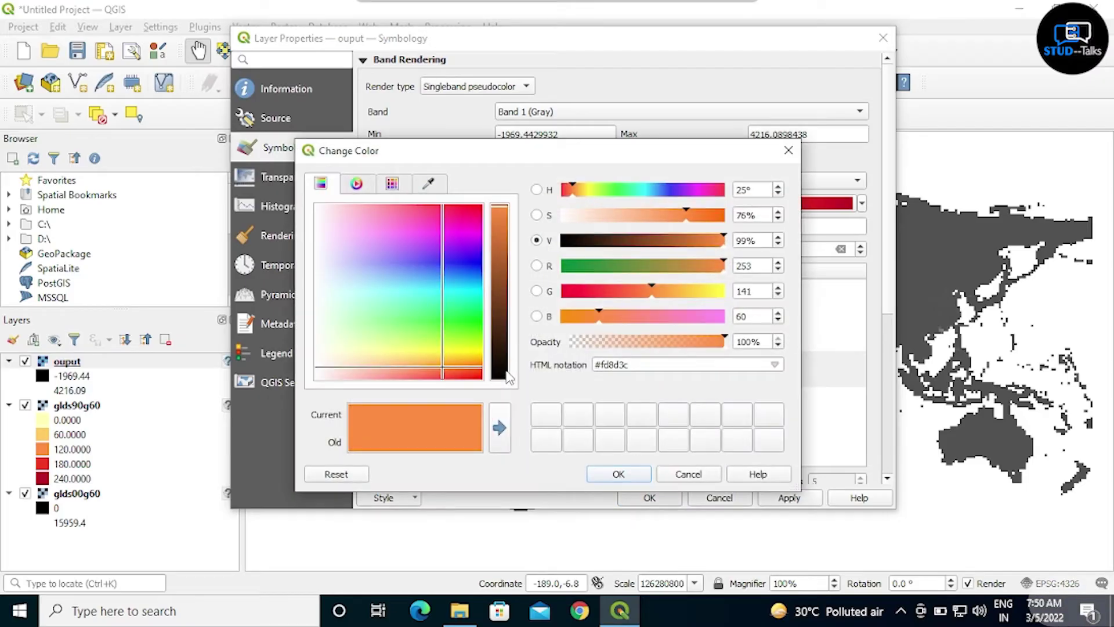
left_click(480, 350)
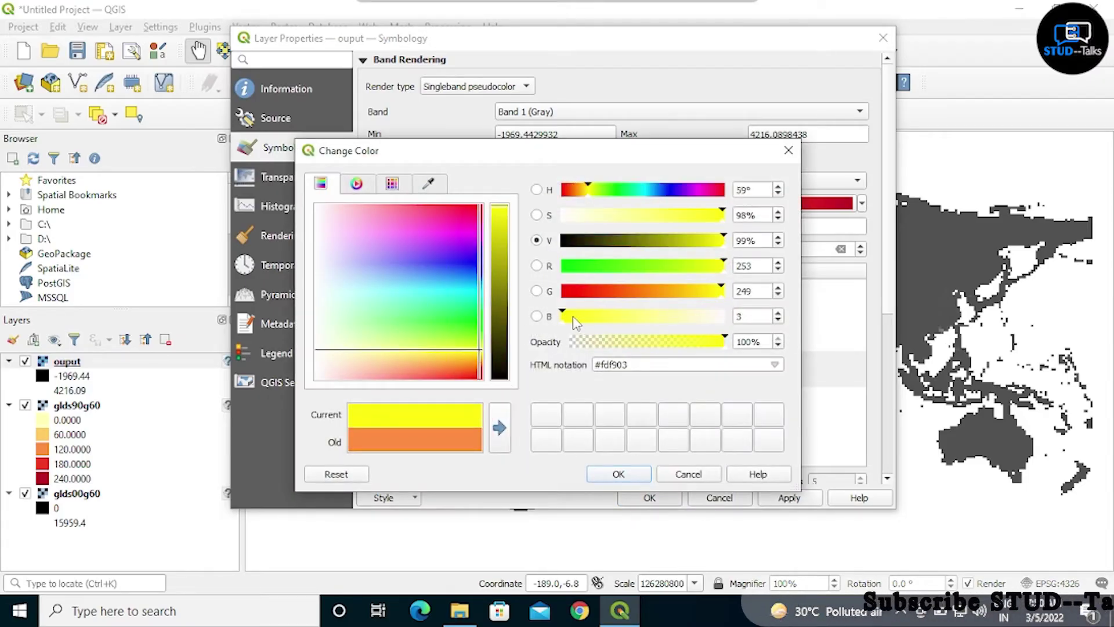
left_click(619, 475)
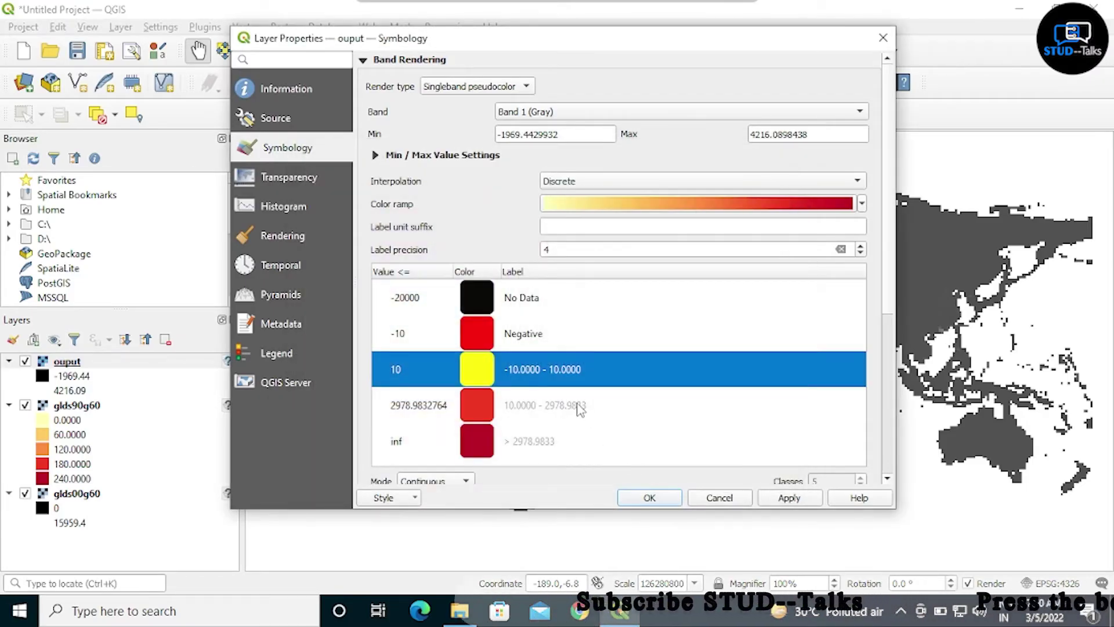
double_click(531, 366)
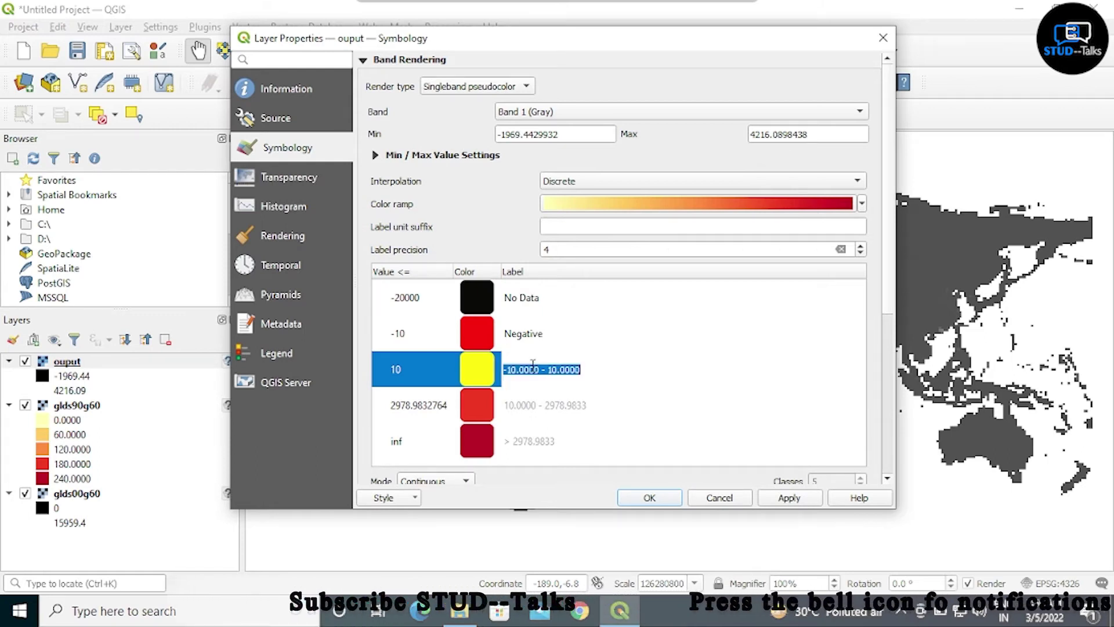
key("BackSpace")
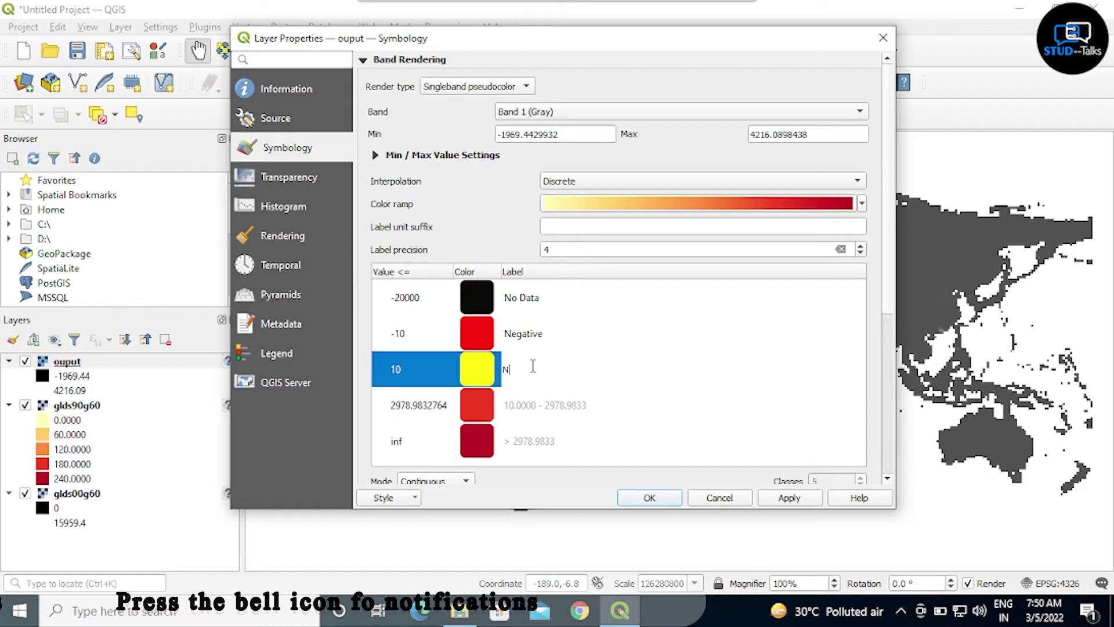
type("Neutral")
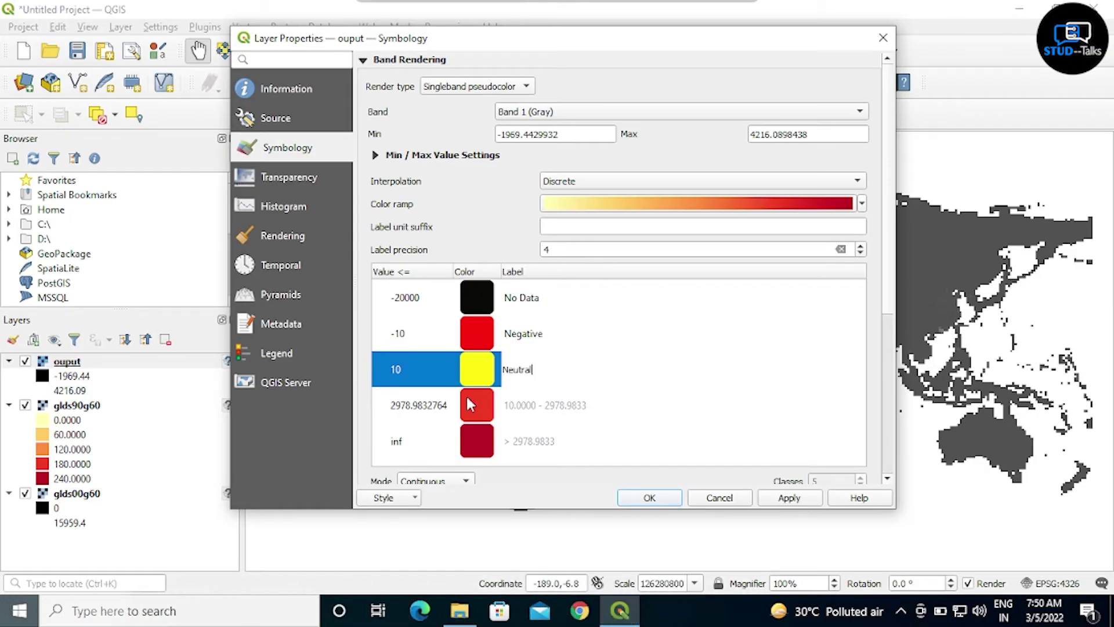
left_click(428, 398)
Step: Change the fourth class boundary to 6000, colour it blue and label it Positive
double_click(428, 399)
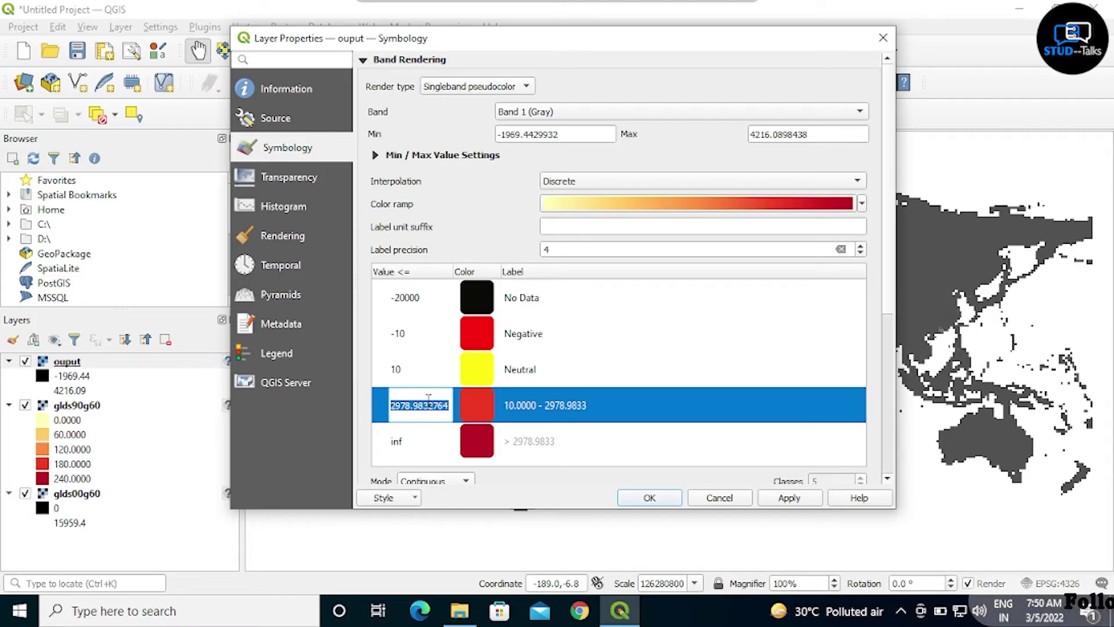
key("BackSpace")
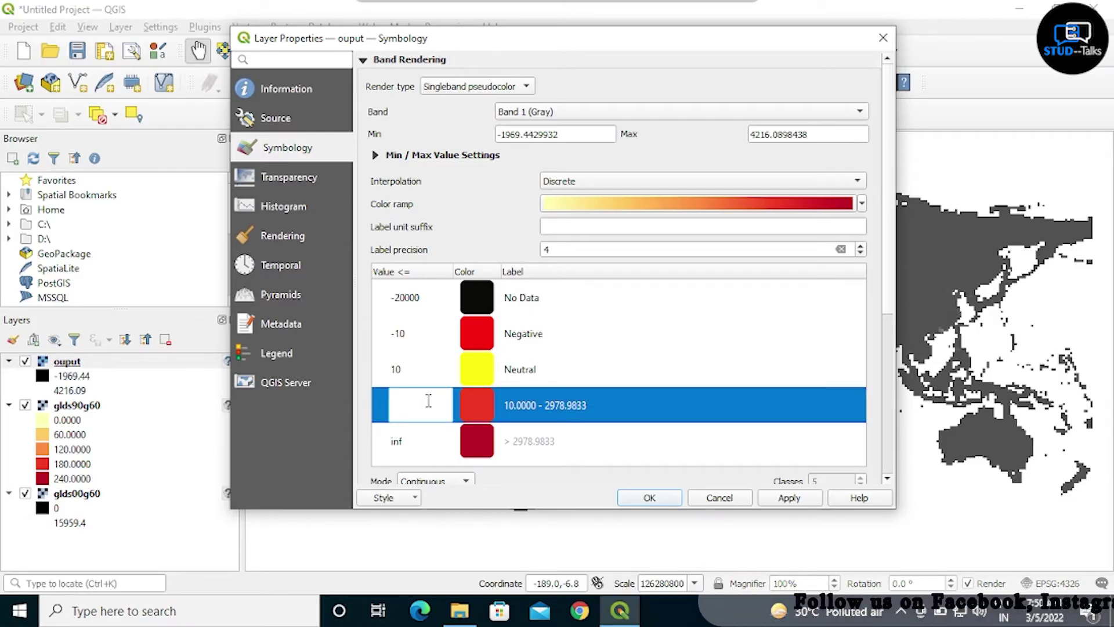
type("60")
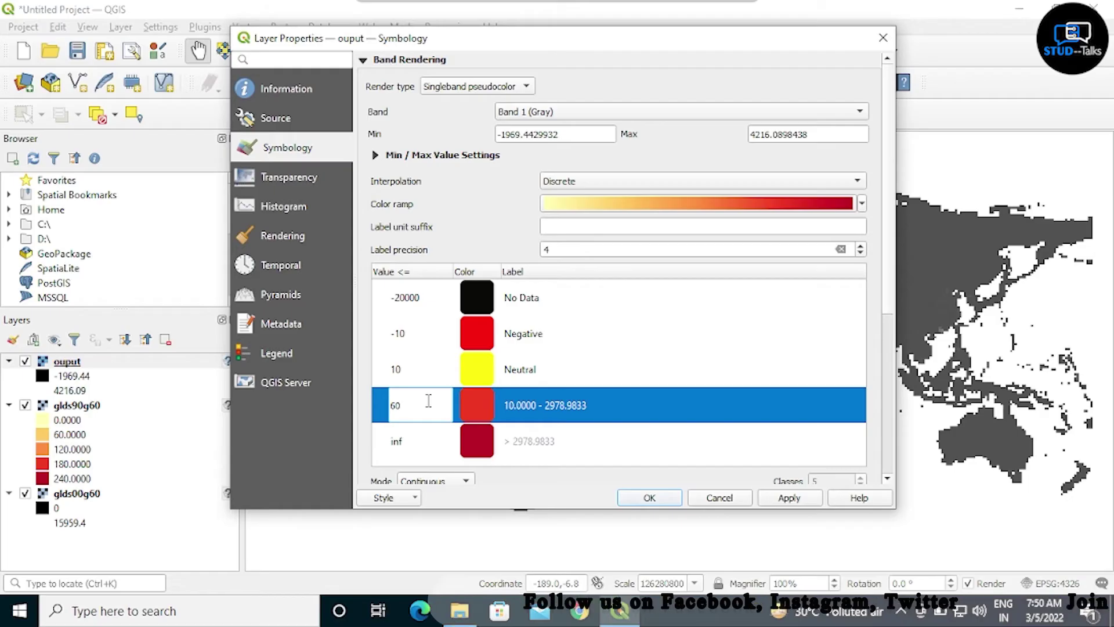
type("00")
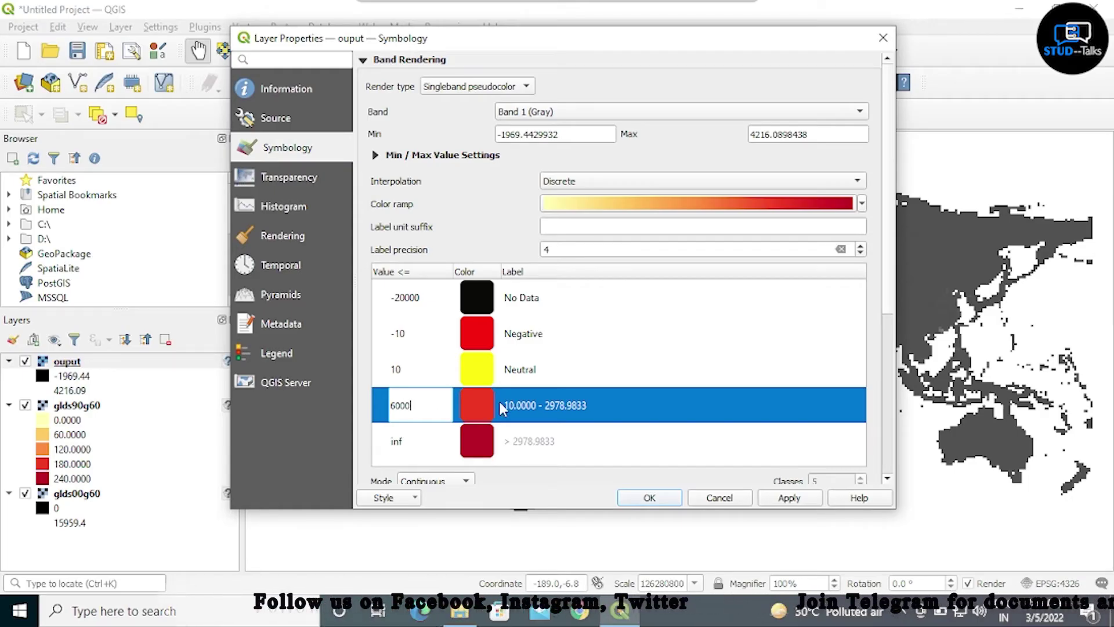
left_click(481, 394)
right_click(480, 395)
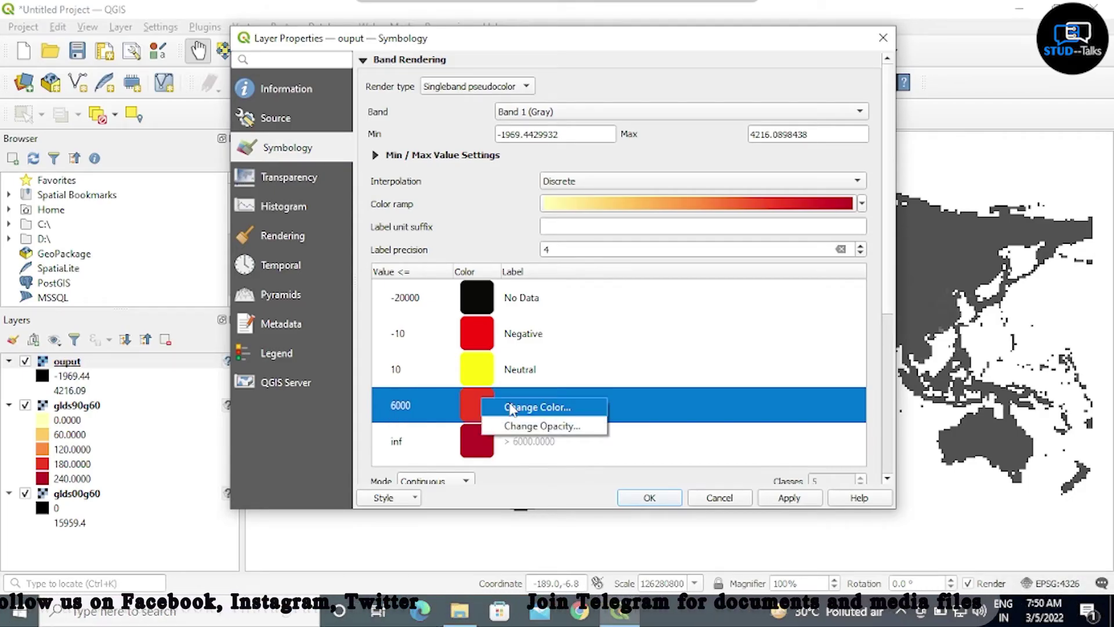
left_click(507, 403)
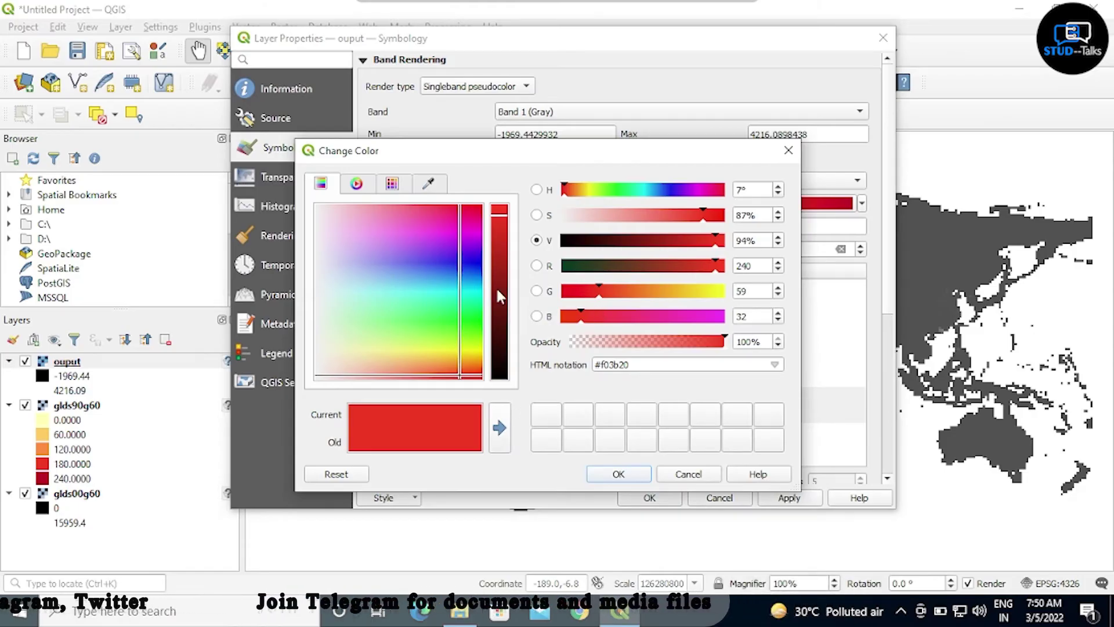
left_click(477, 263)
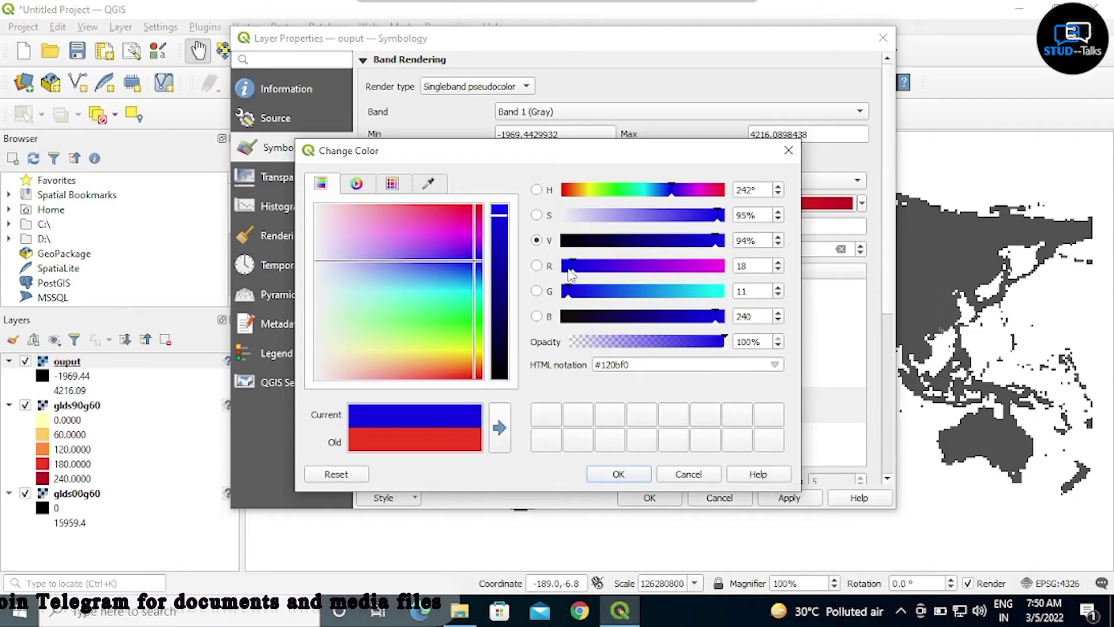
left_click(480, 262)
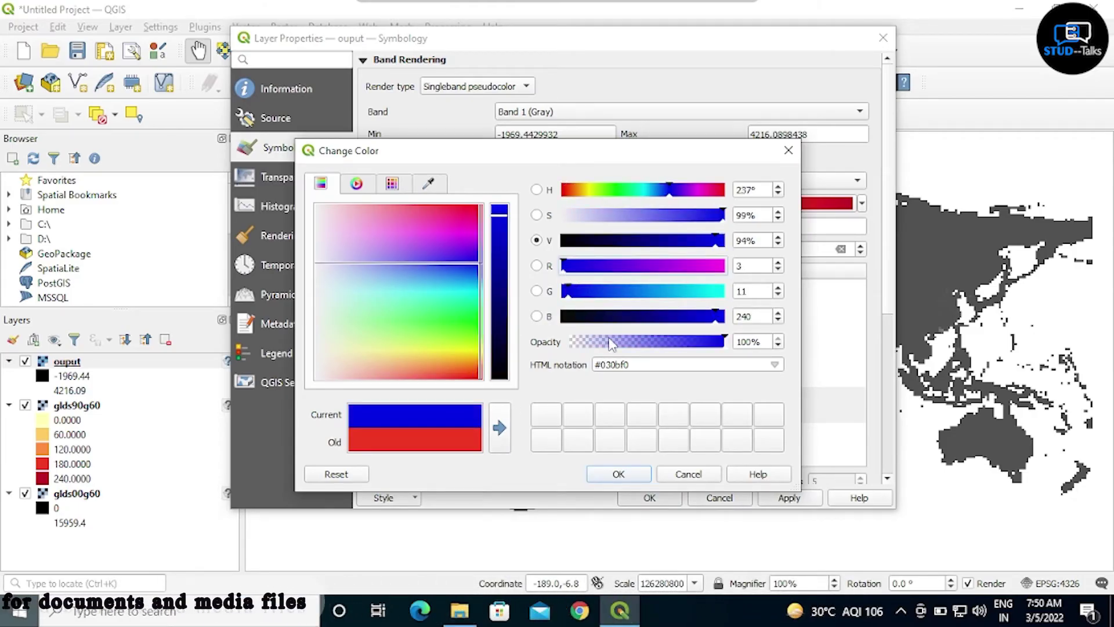
left_click(618, 473)
double_click(561, 405)
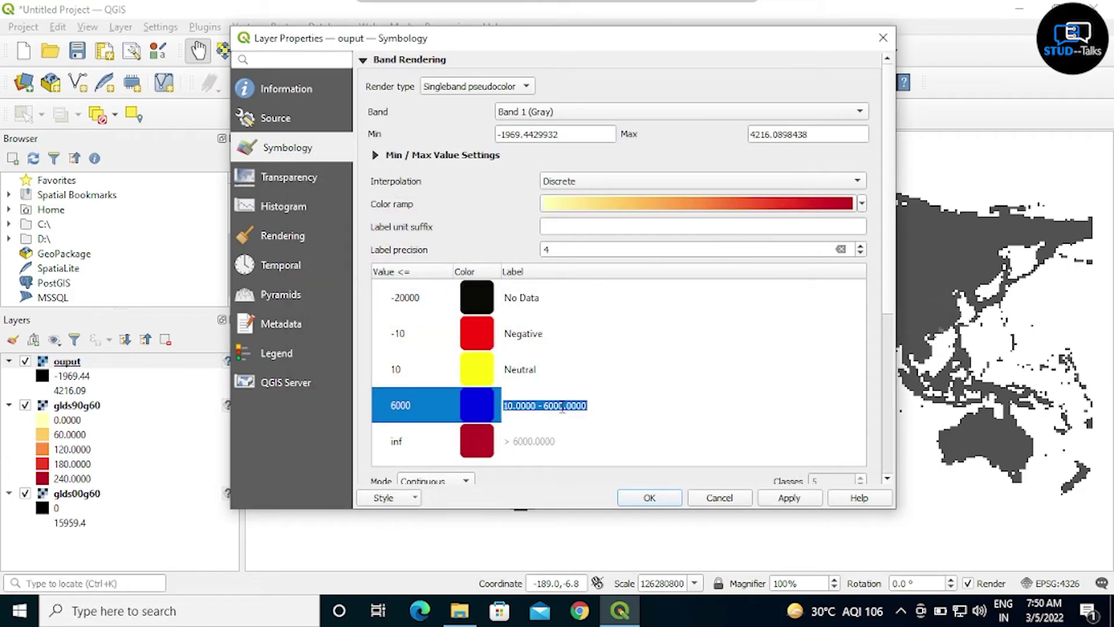
key("BackSpace")
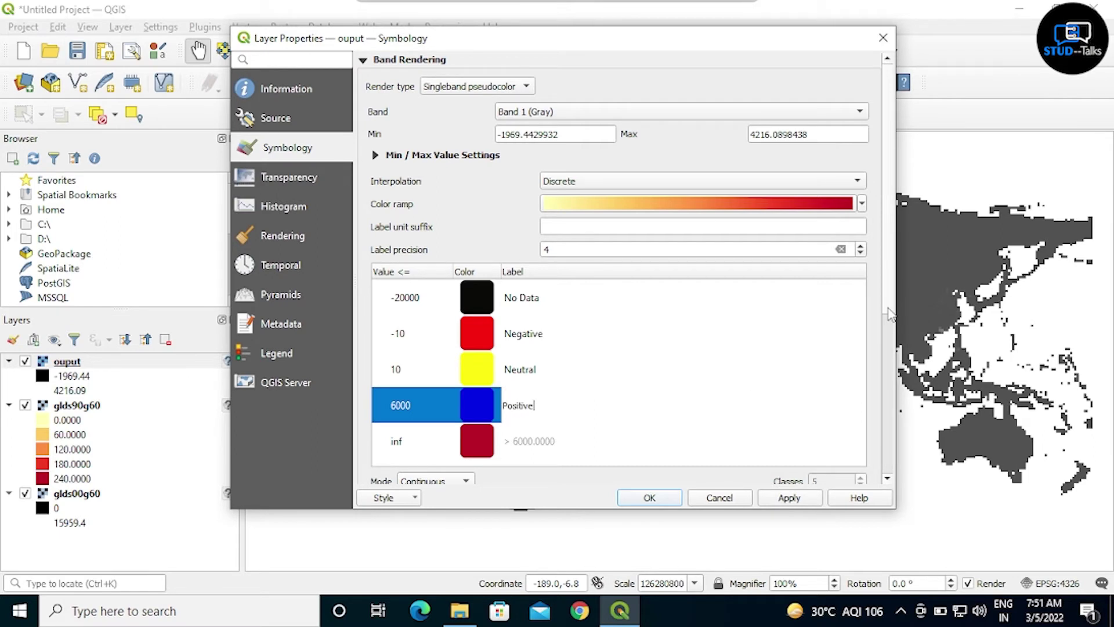
scroll(891, 314, "down", 5)
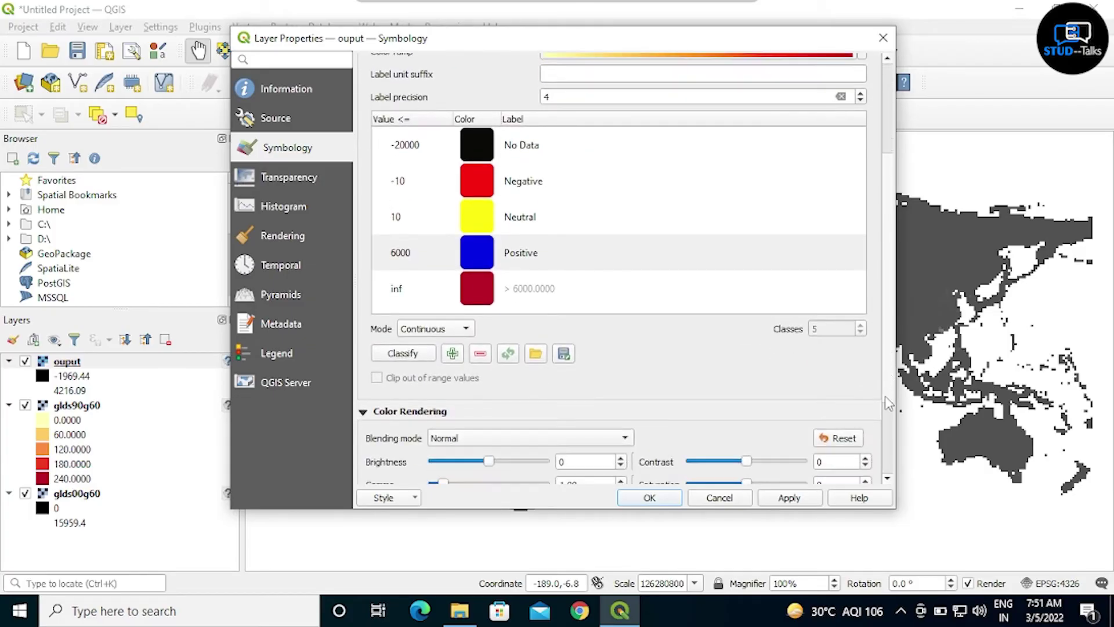
left_click(420, 288)
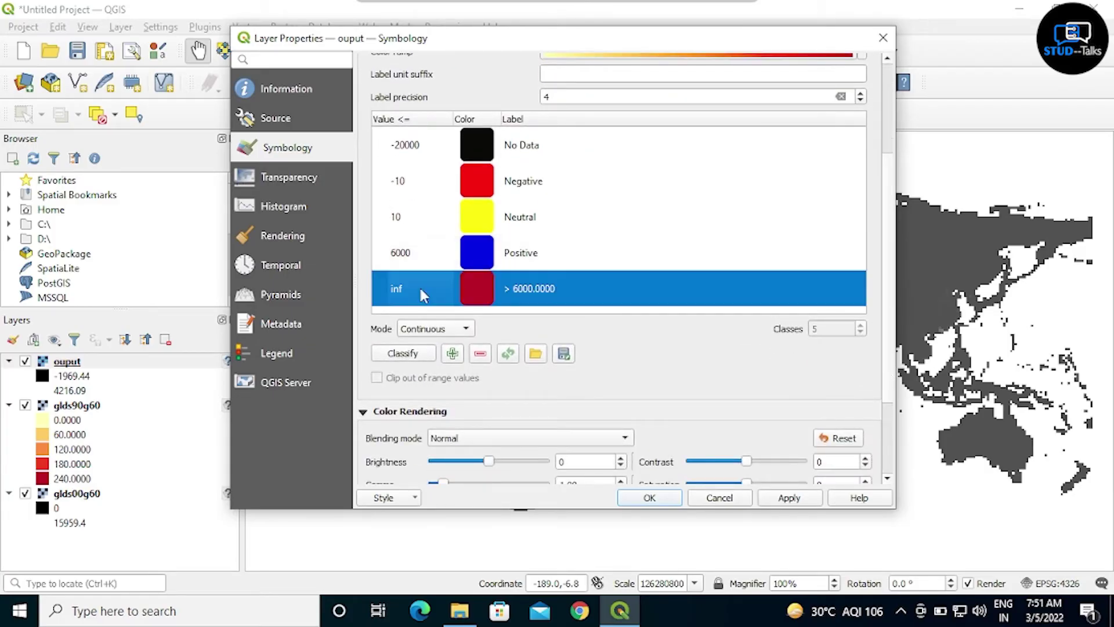
left_click(479, 355)
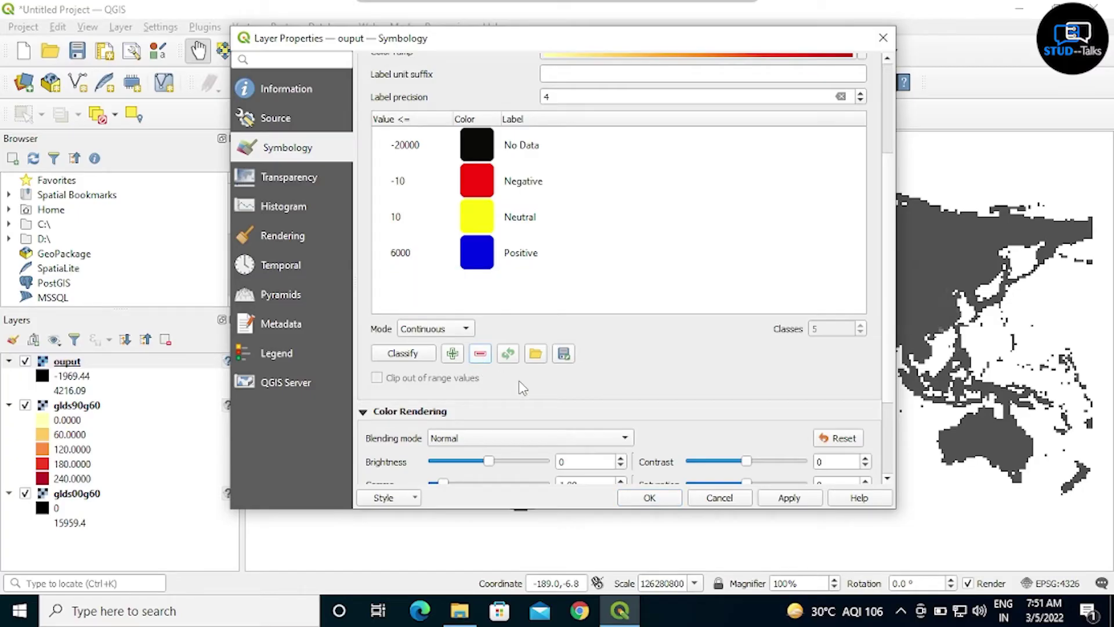
left_click(798, 496)
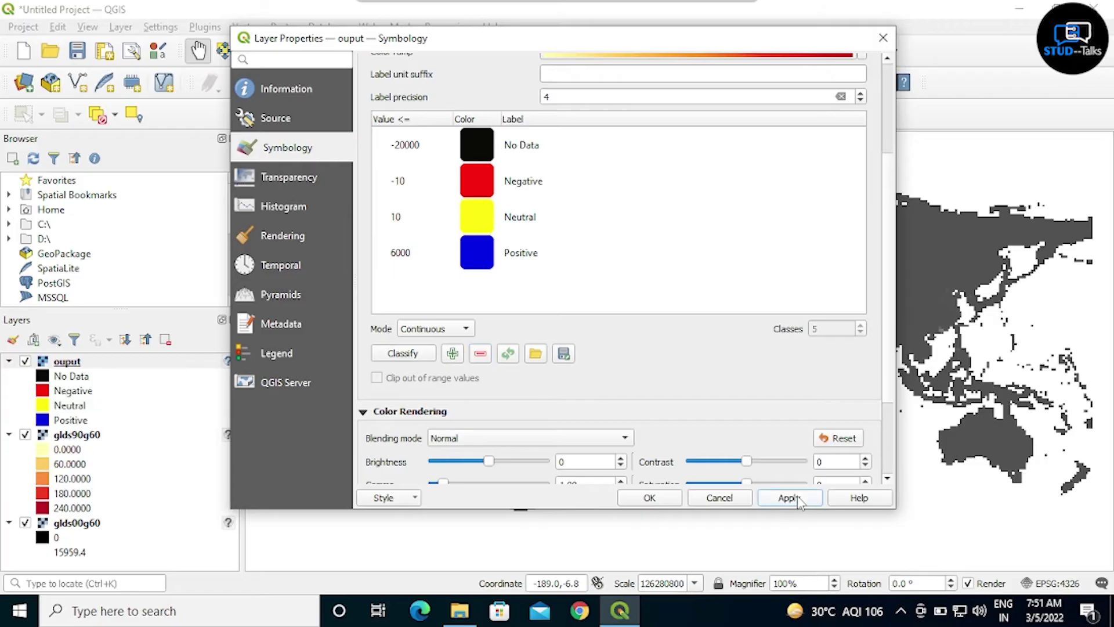
left_click(650, 498)
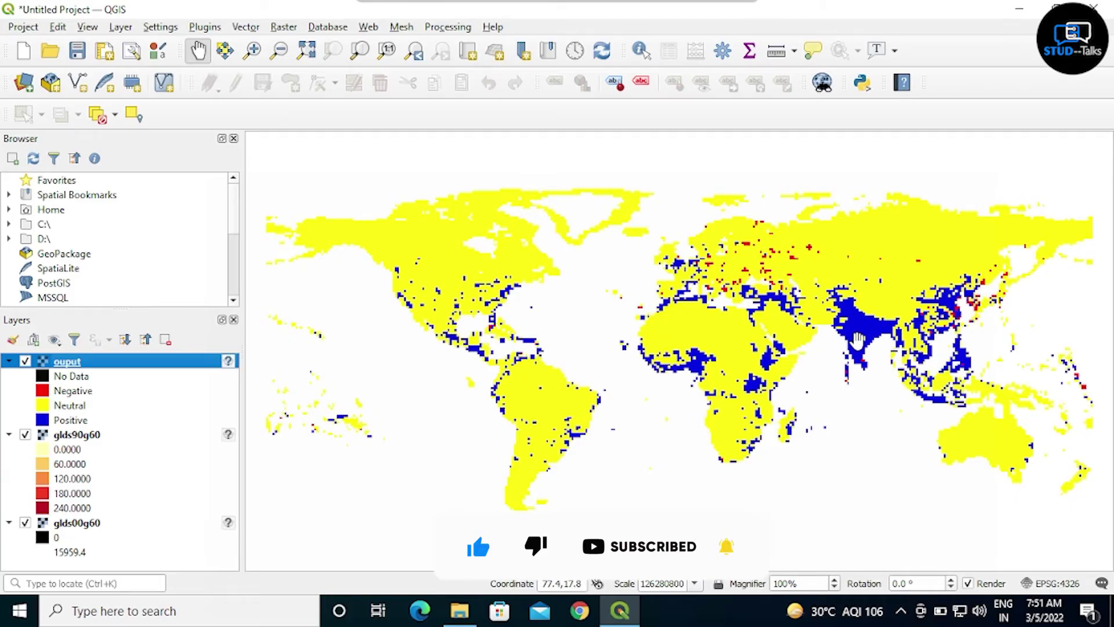
Step: Open the Data Source Manager's Raster page from Layer > Add Layer > Add Raster Layer
left_click(152, 27)
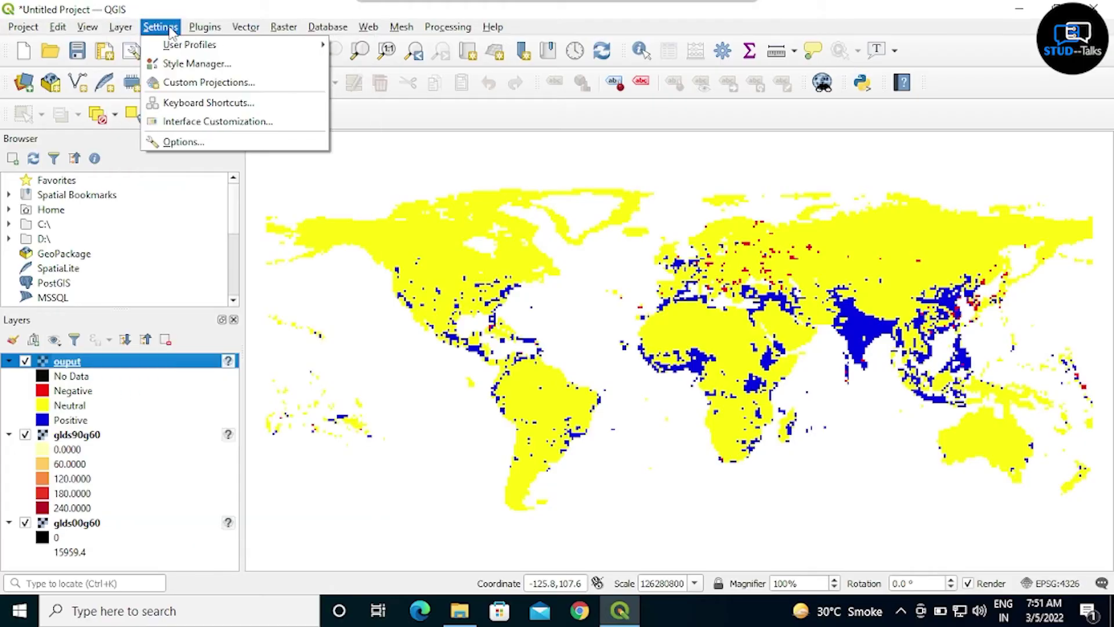
left_click(132, 32)
left_click(131, 30)
mouse_move(160, 86)
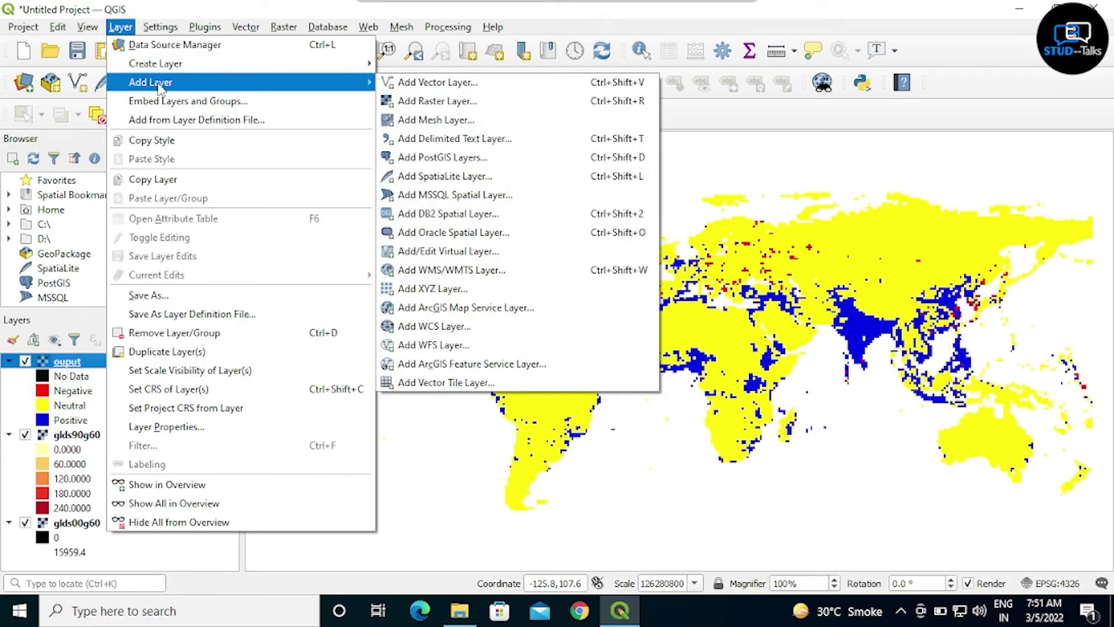
left_click(421, 103)
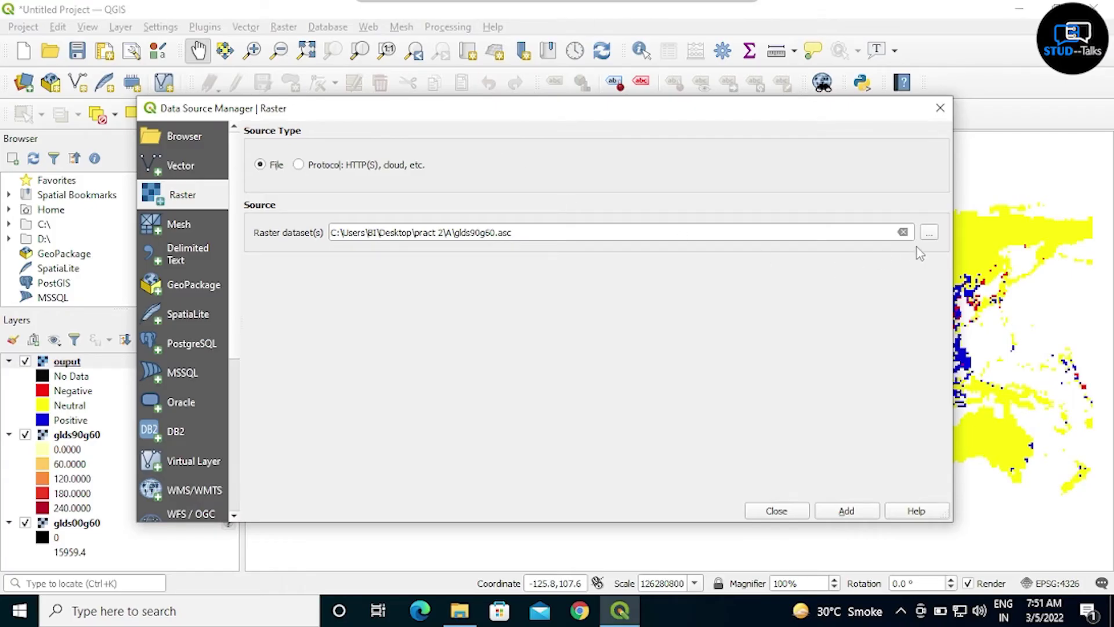
Step: Browse to the pract 2\C\India folder and pick India-01.tiff as the raster source
left_click(929, 233)
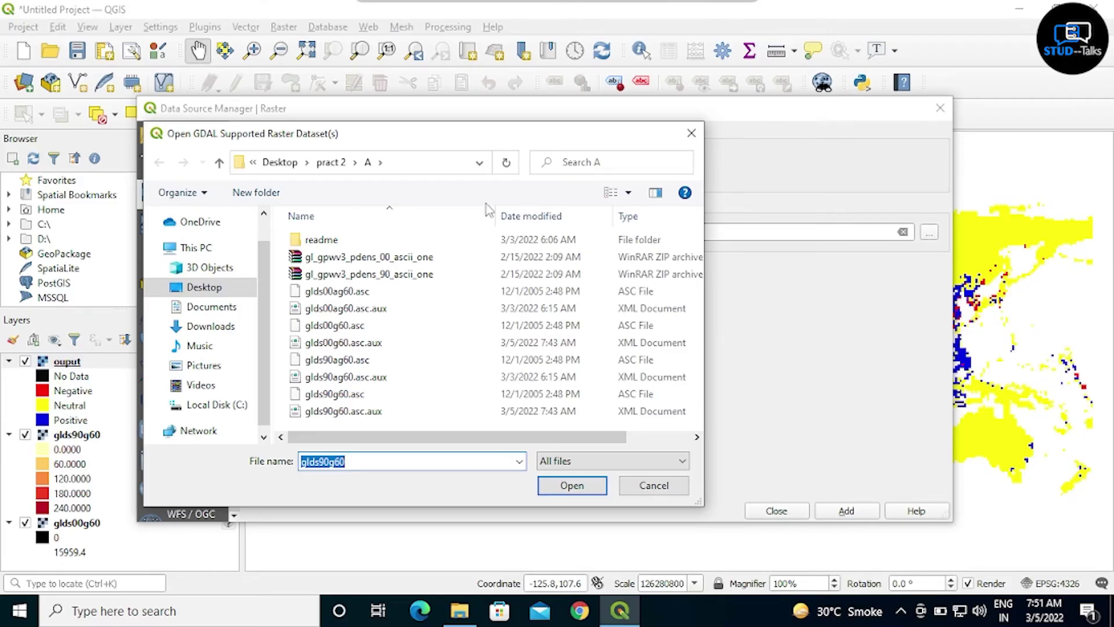
left_click(329, 163)
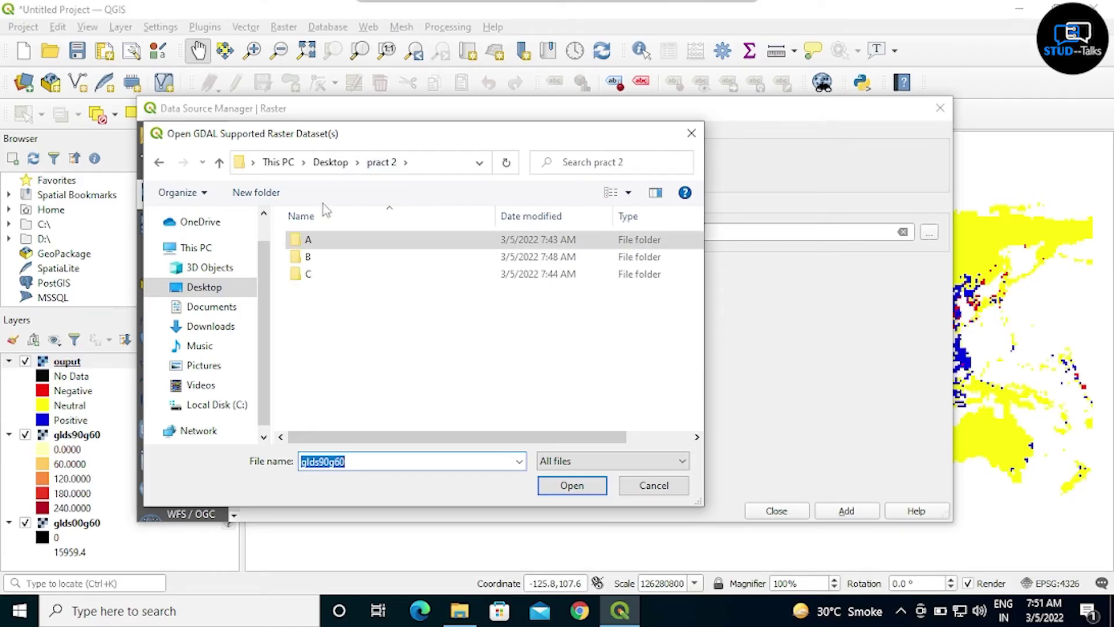
double_click(324, 277)
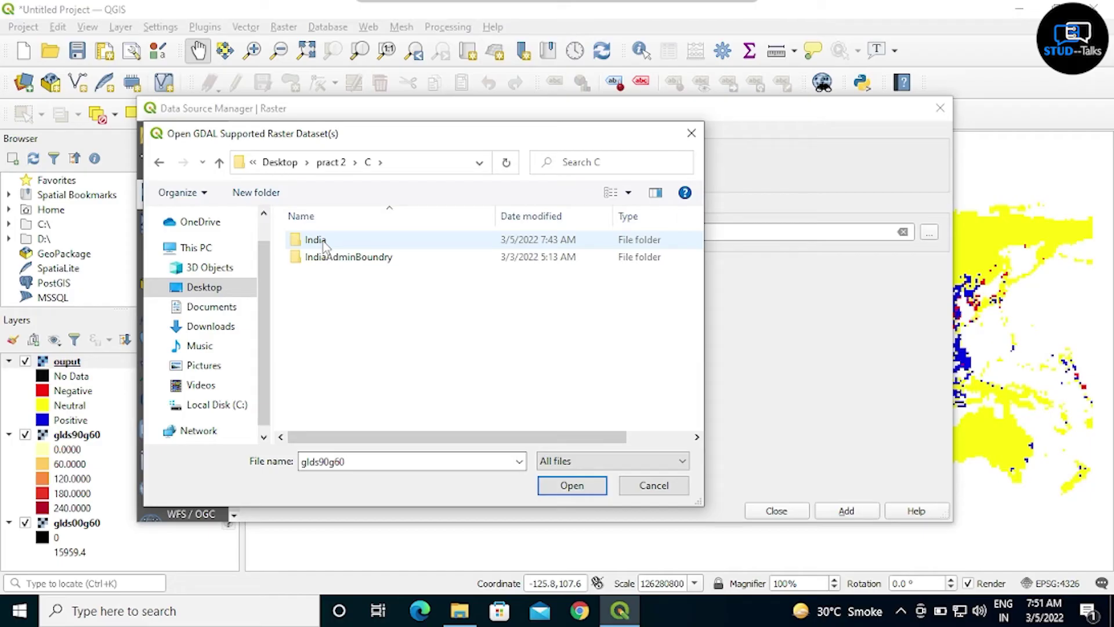
double_click(323, 241)
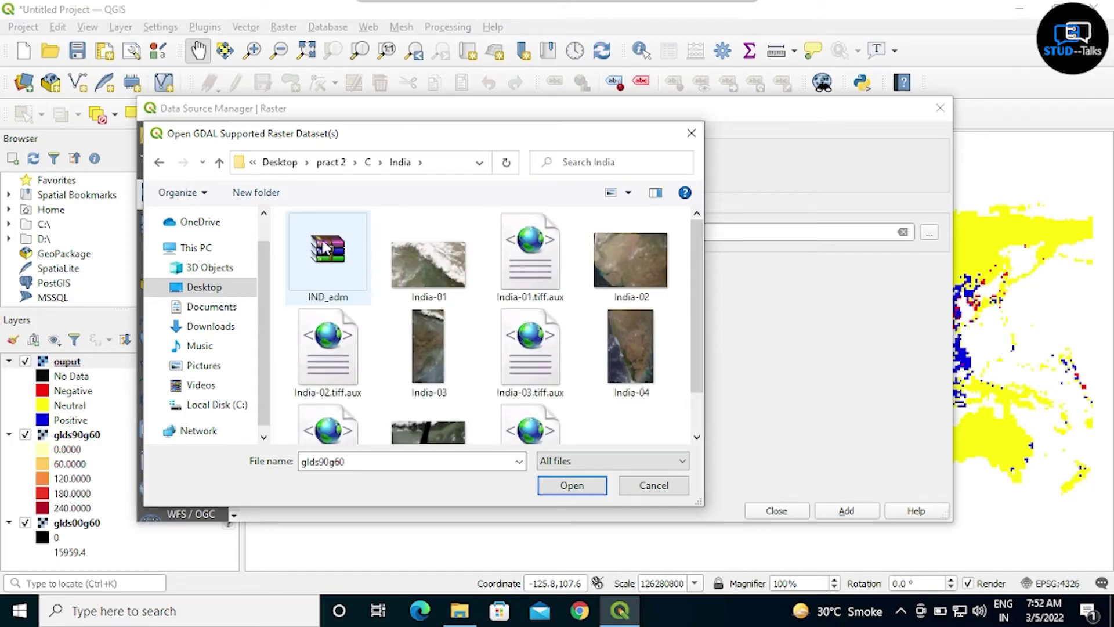
left_click(436, 262)
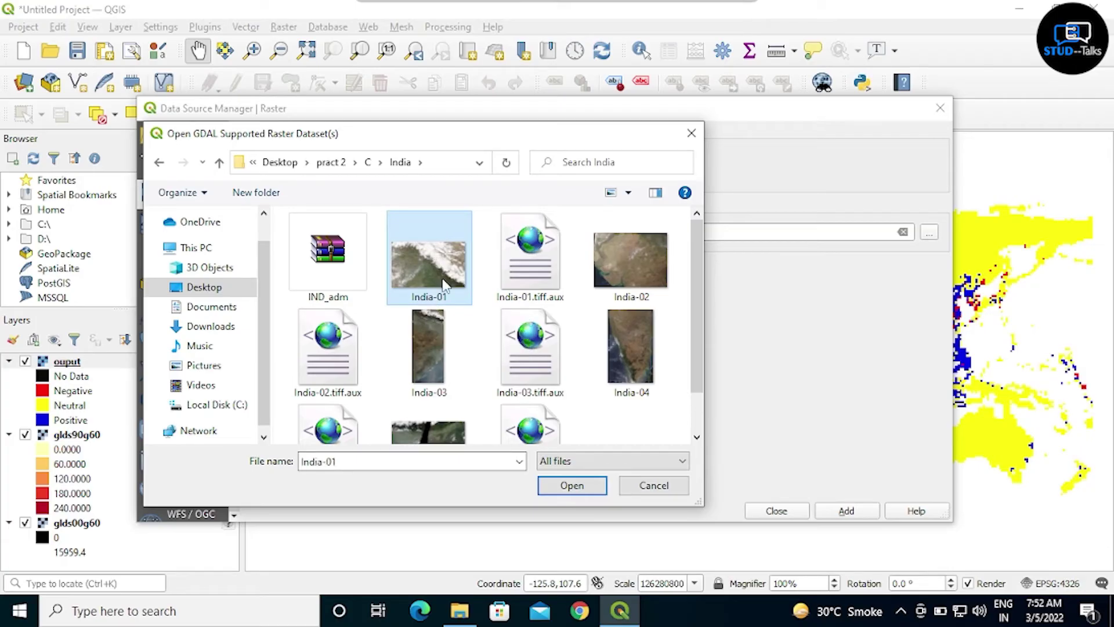
left_click(574, 488)
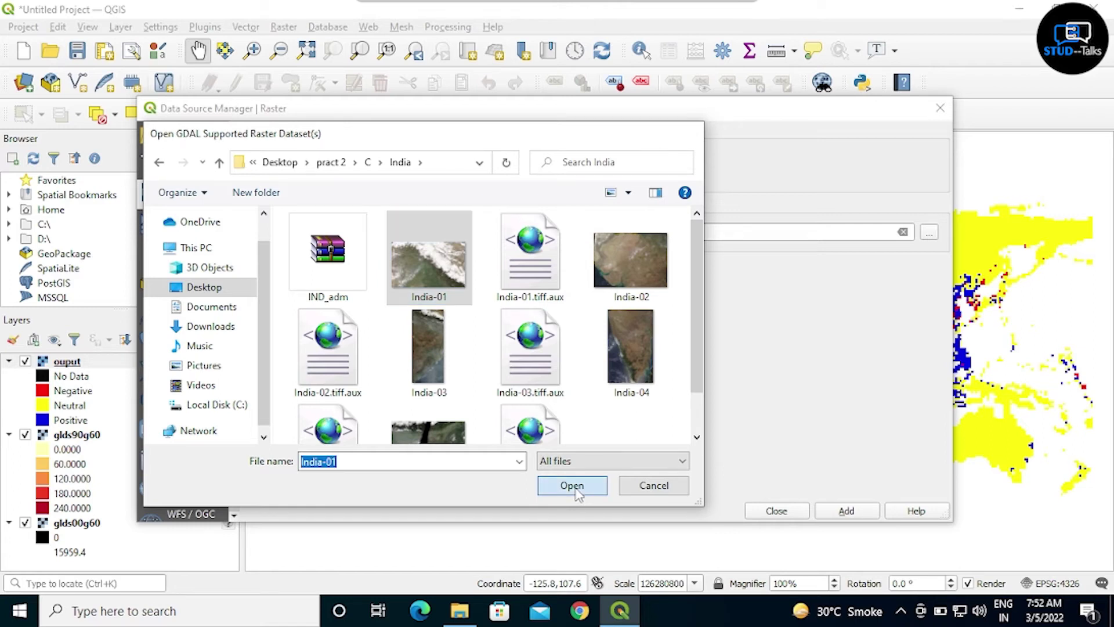
Step: Add India-01, India-02 and India-03 to the project as raster layers
left_click(846, 511)
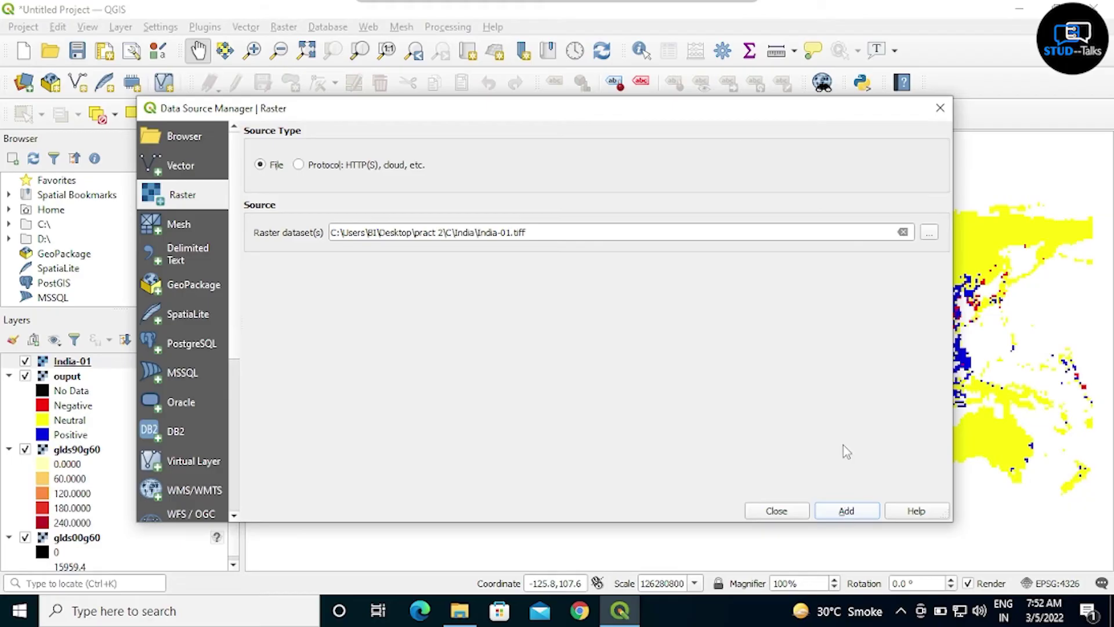
left_click(928, 233)
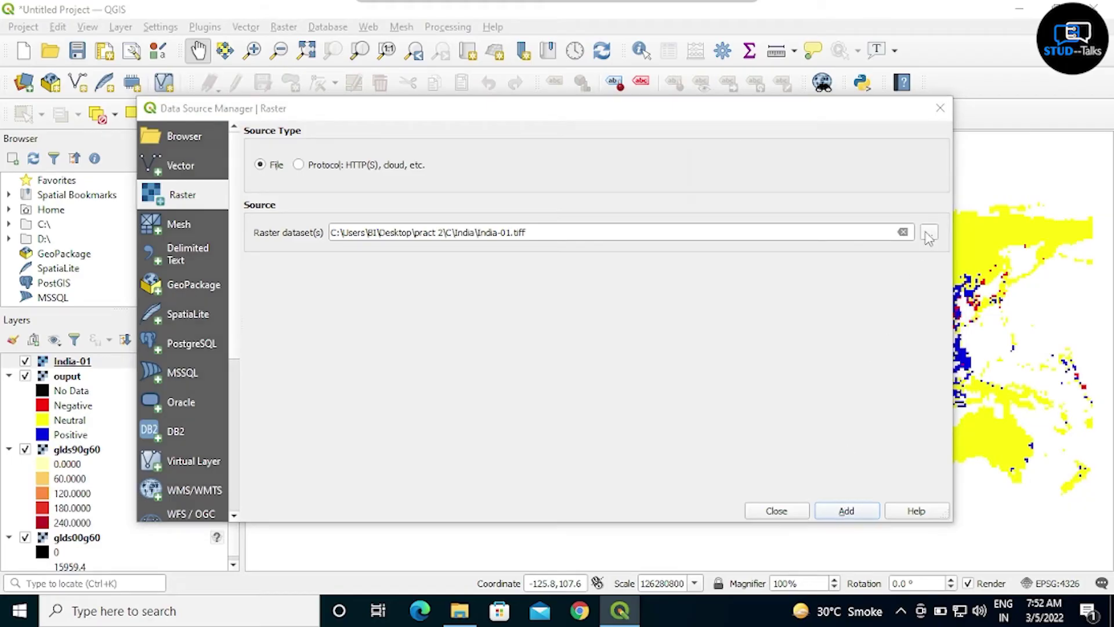
left_click(615, 272)
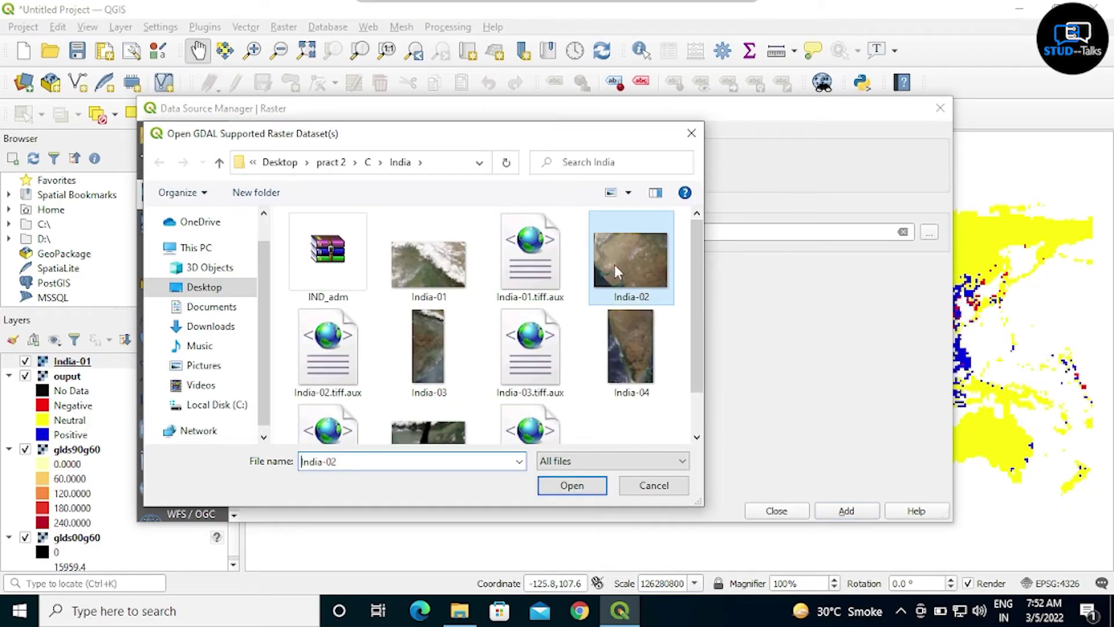
left_click(578, 490)
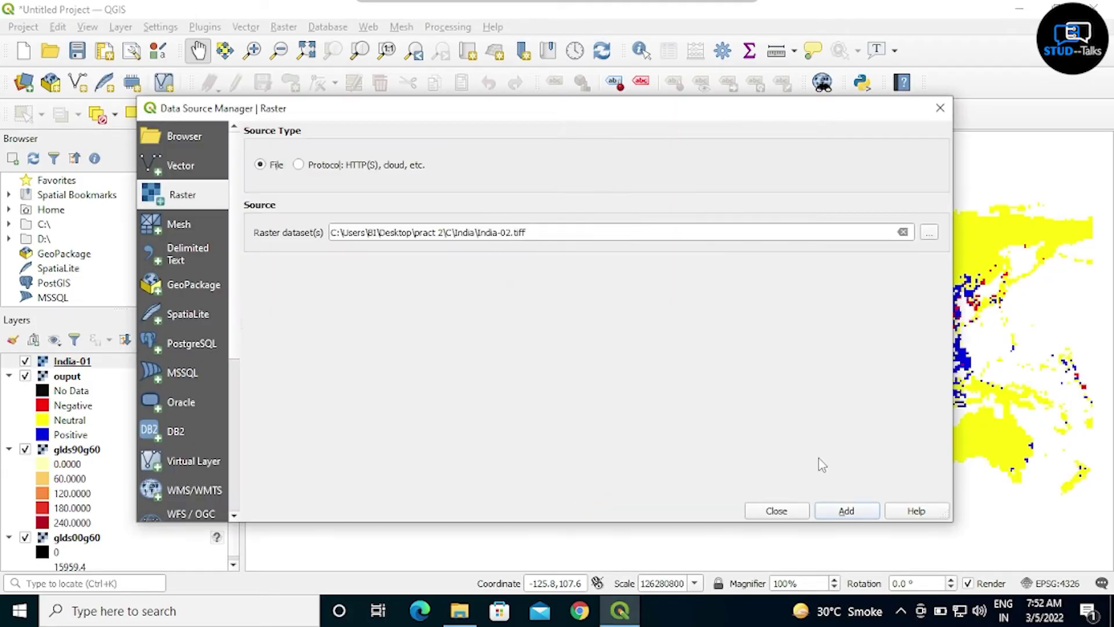
left_click(846, 511)
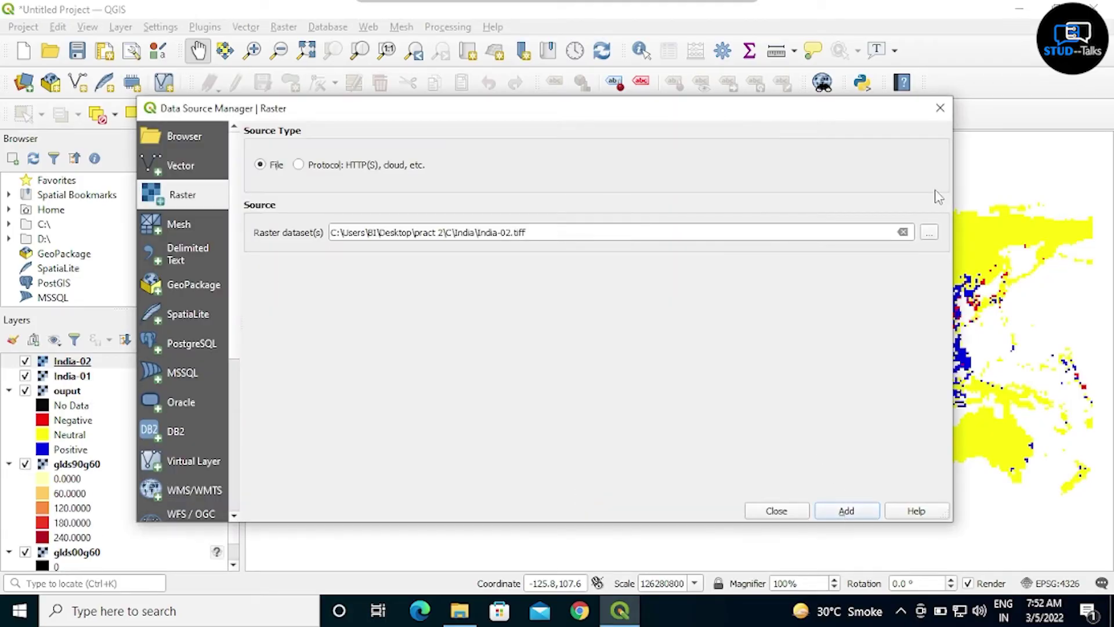
left_click(930, 232)
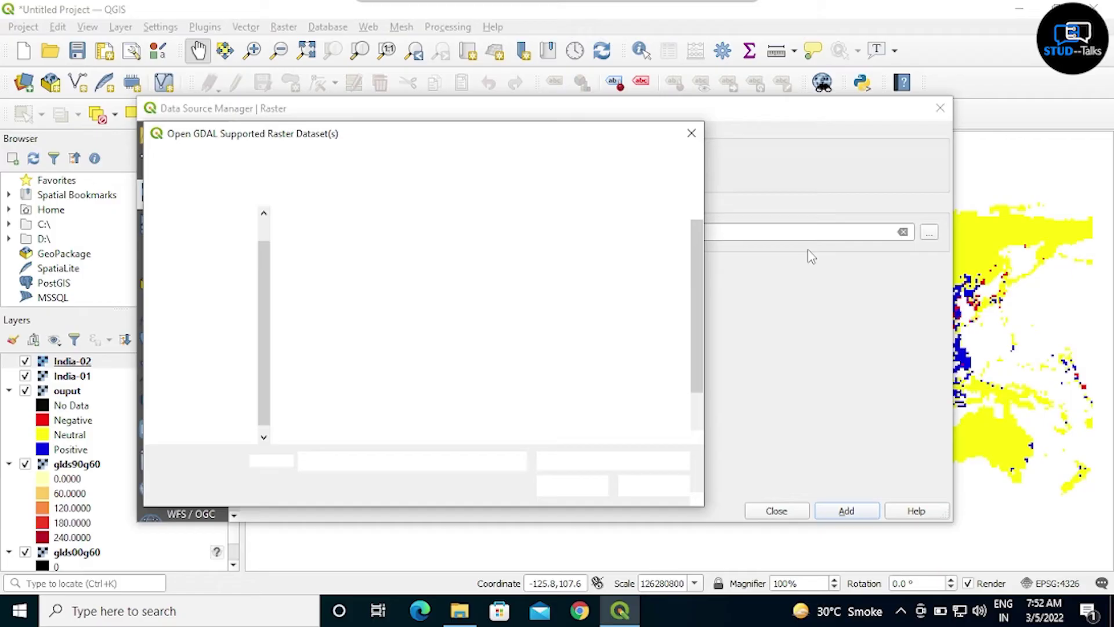
left_click(429, 340)
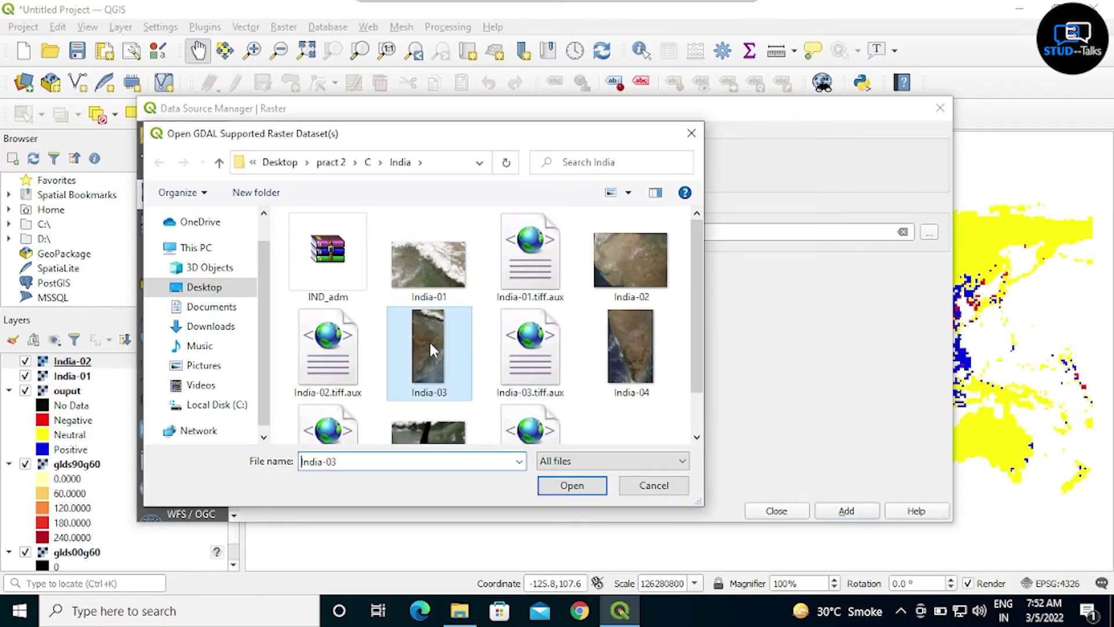
left_click(565, 485)
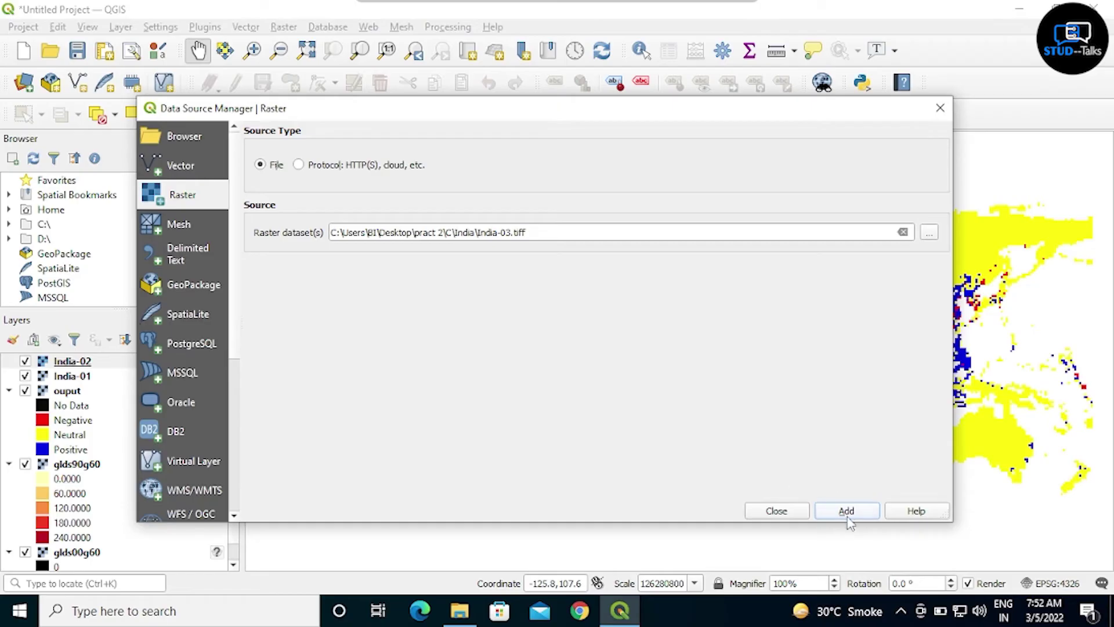
left_click(846, 513)
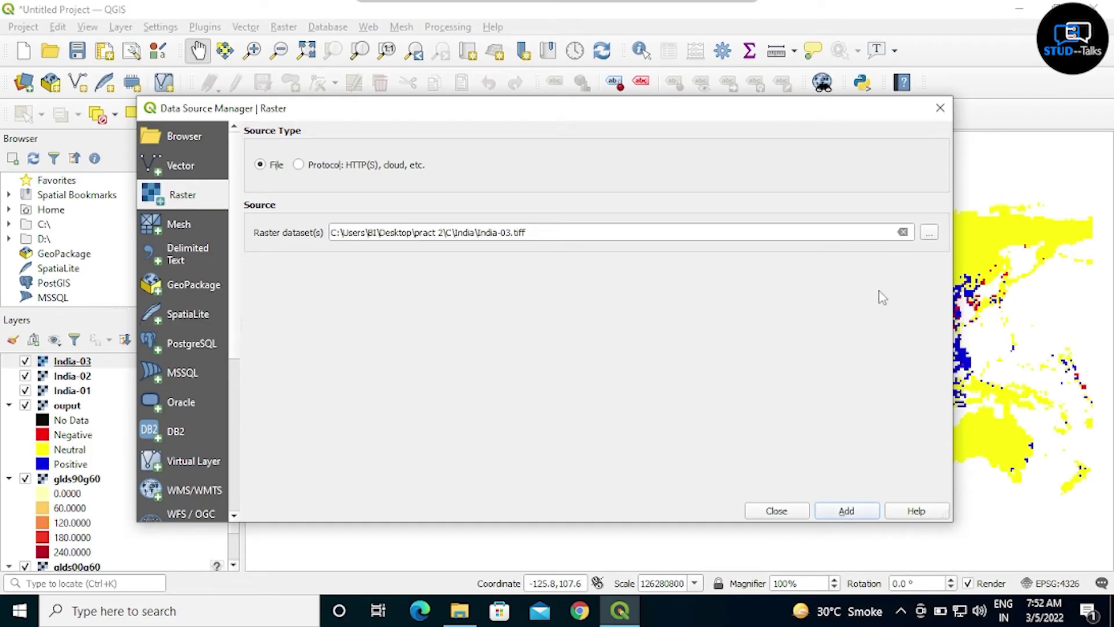
Step: Browse to and add India-04 and India-05 as raster layers
left_click(928, 233)
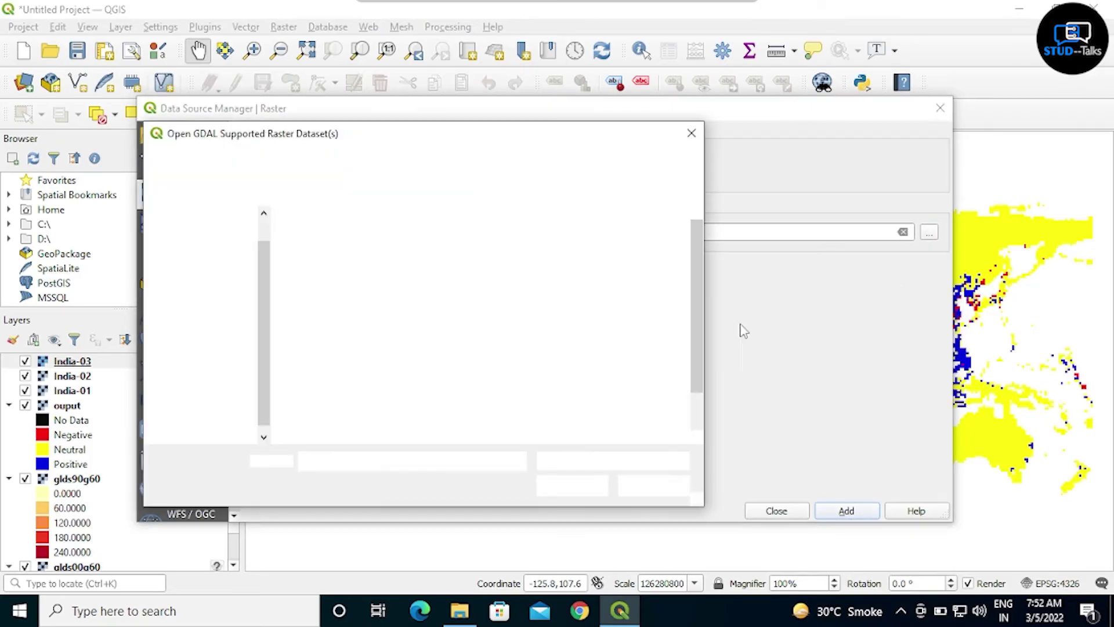
left_click(639, 336)
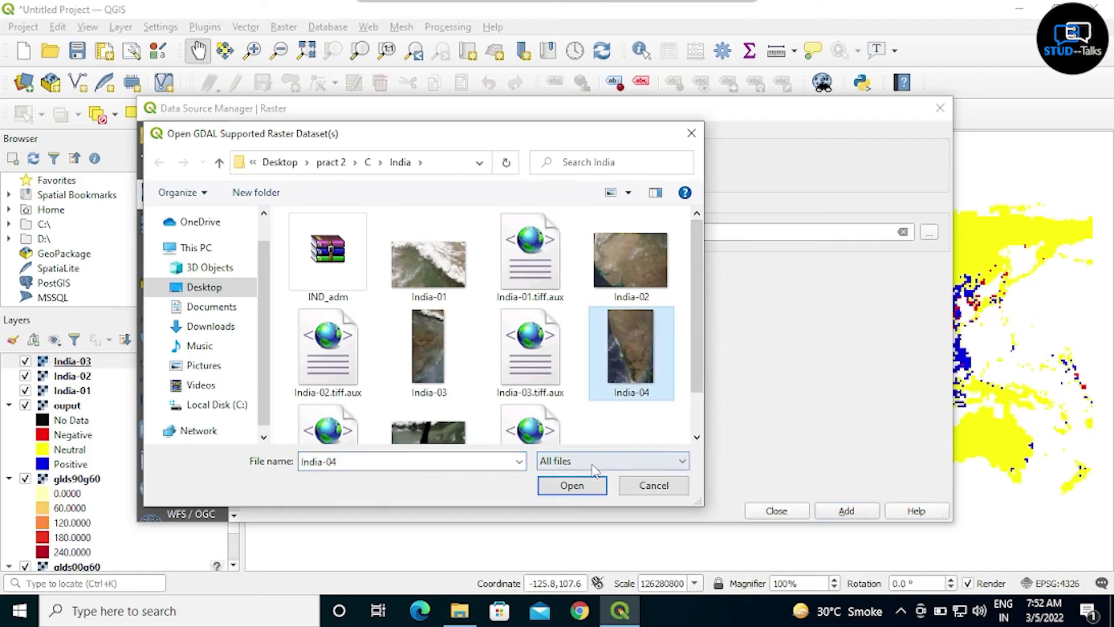
left_click(571, 486)
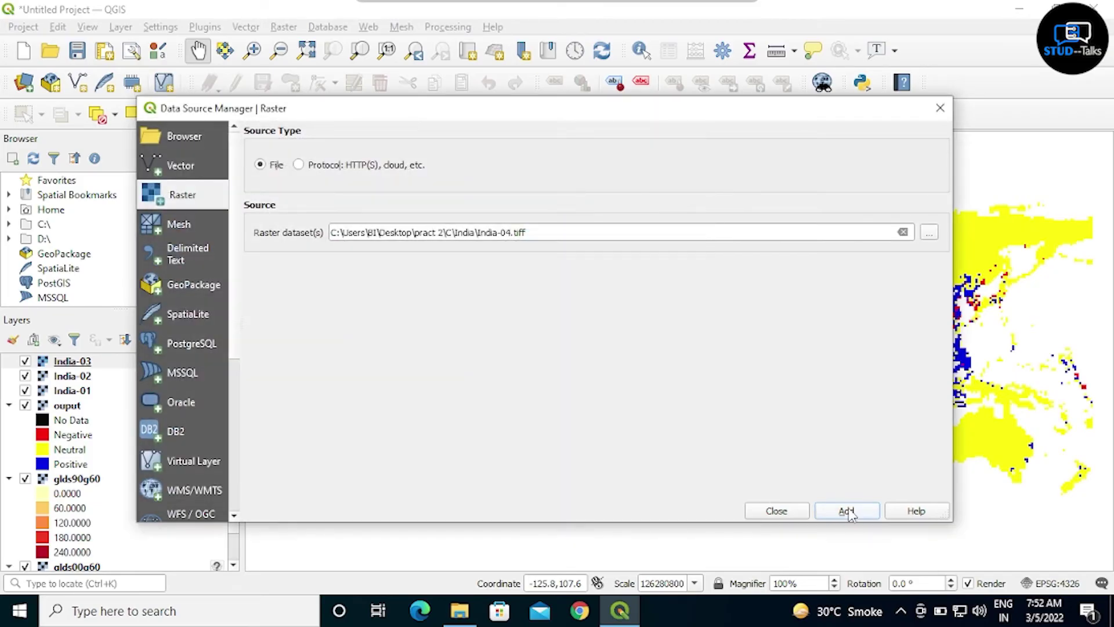
left_click(847, 512)
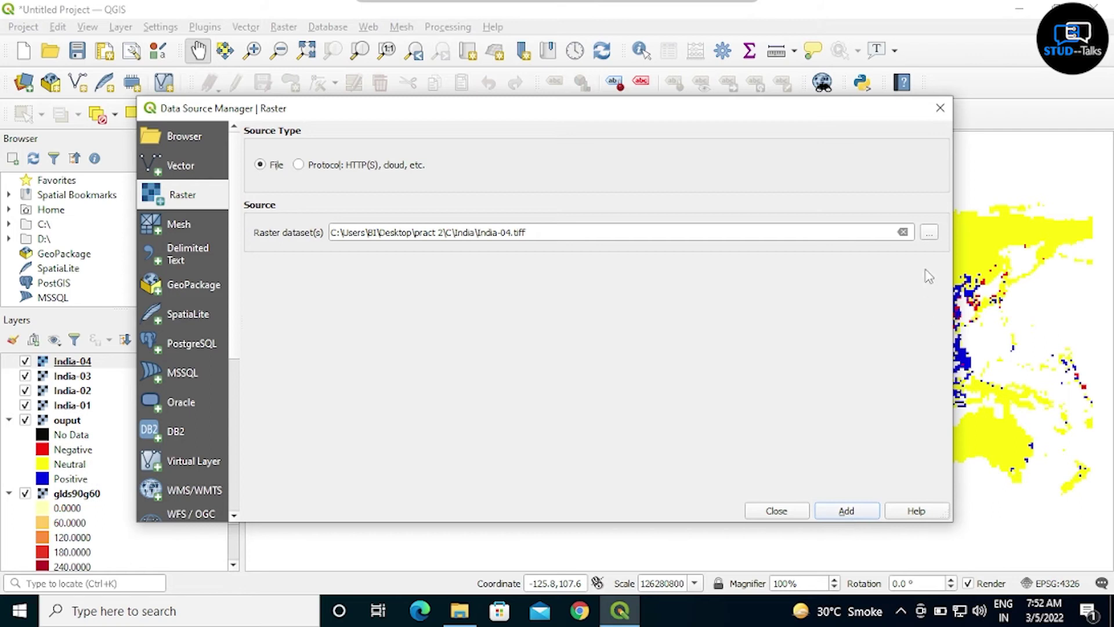
left_click(929, 233)
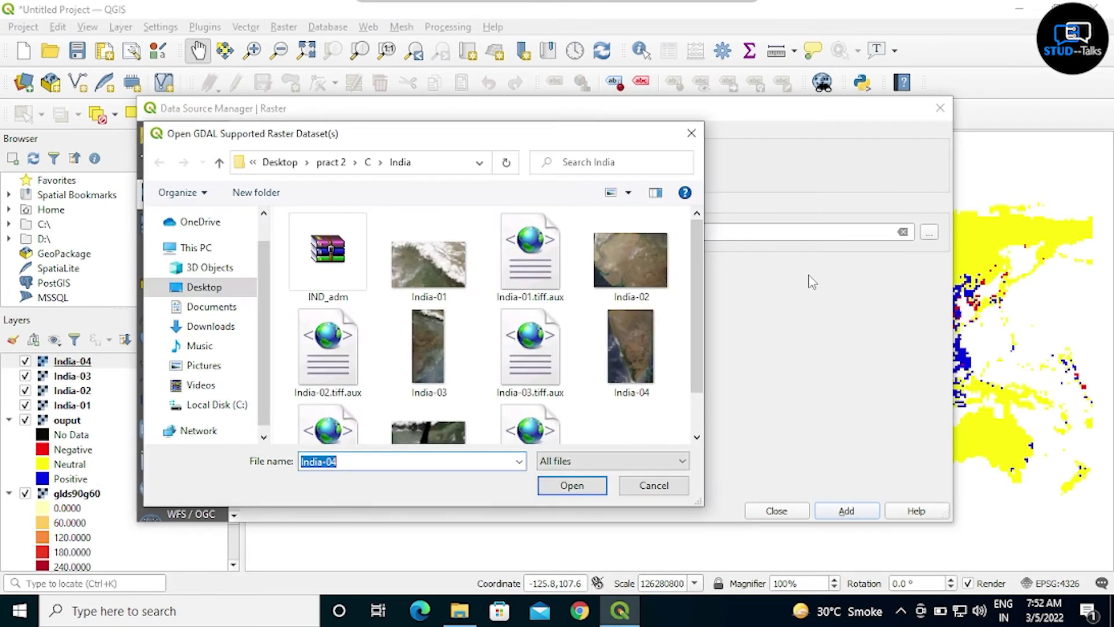
scroll(697, 344, "down", 2)
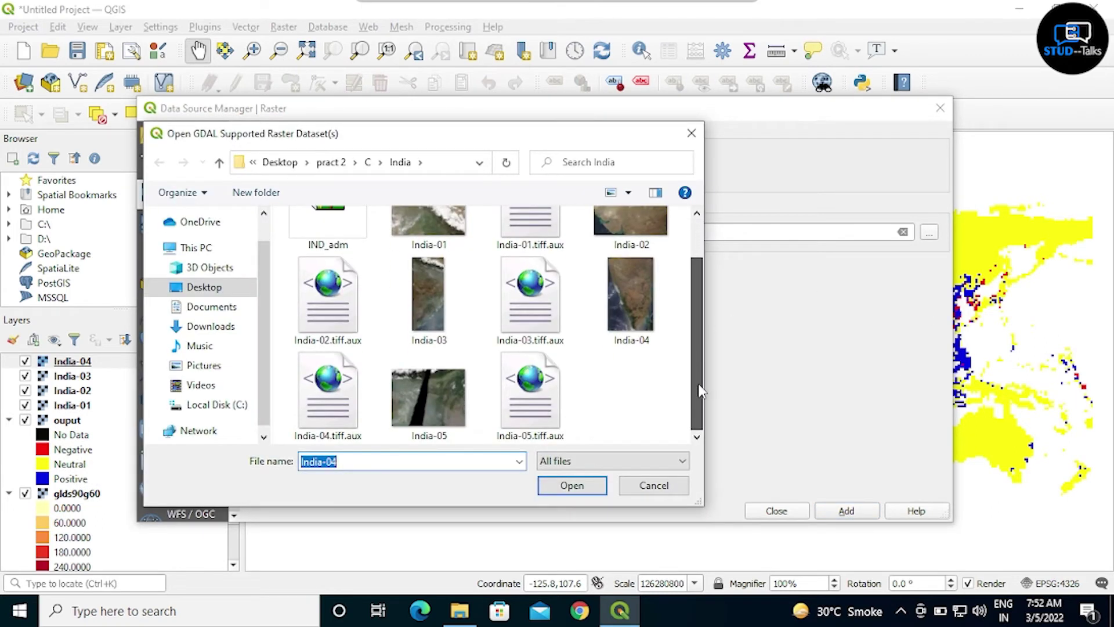
left_click(463, 390)
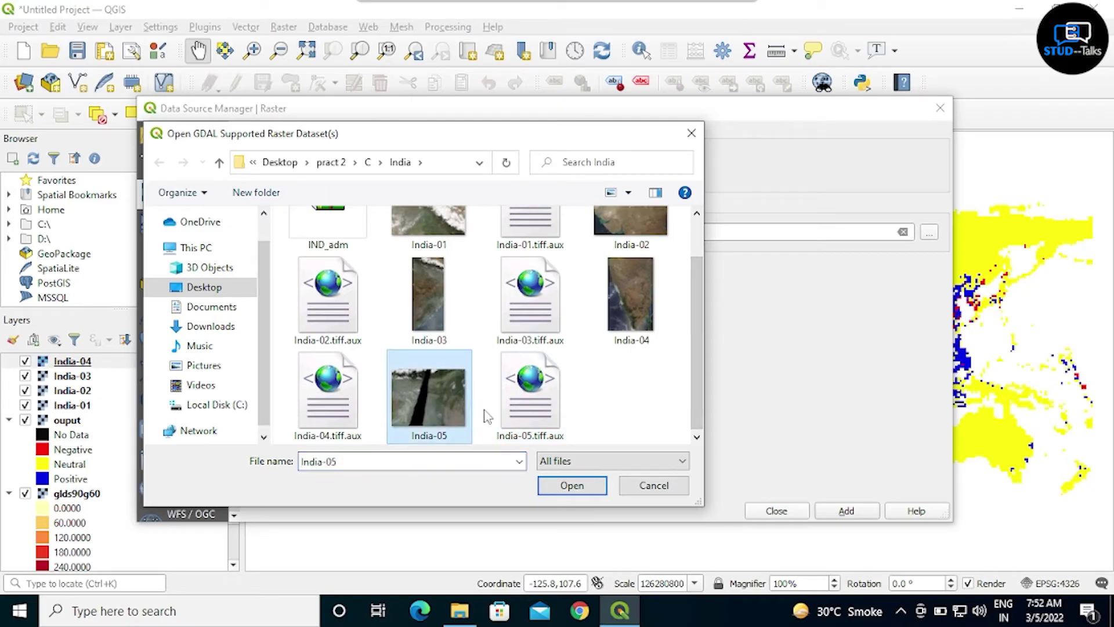
left_click(571, 494)
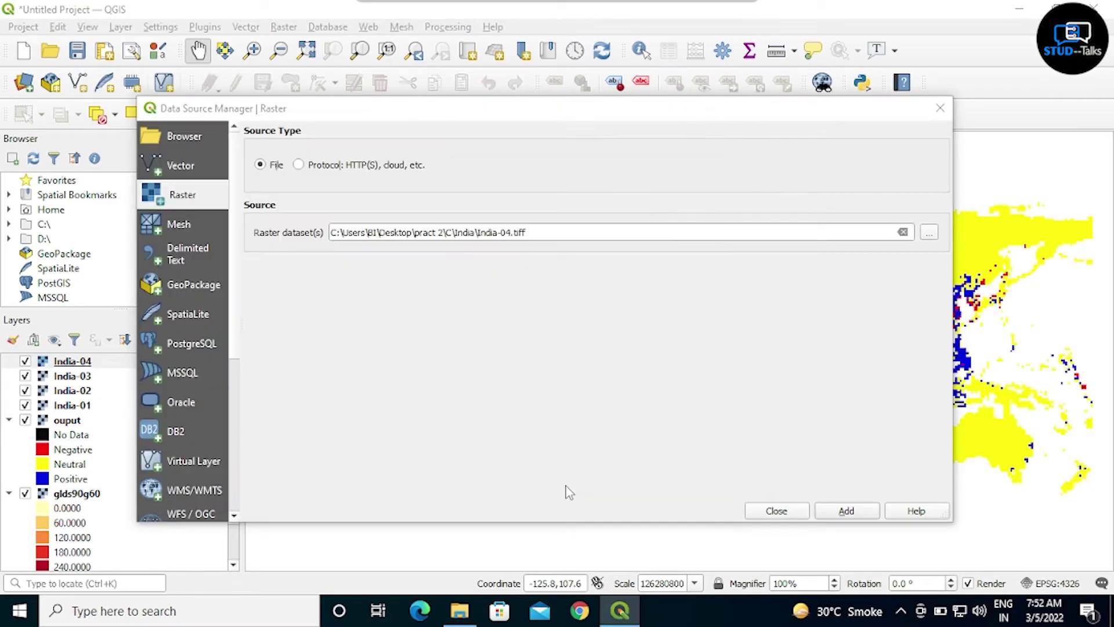
left_click(848, 511)
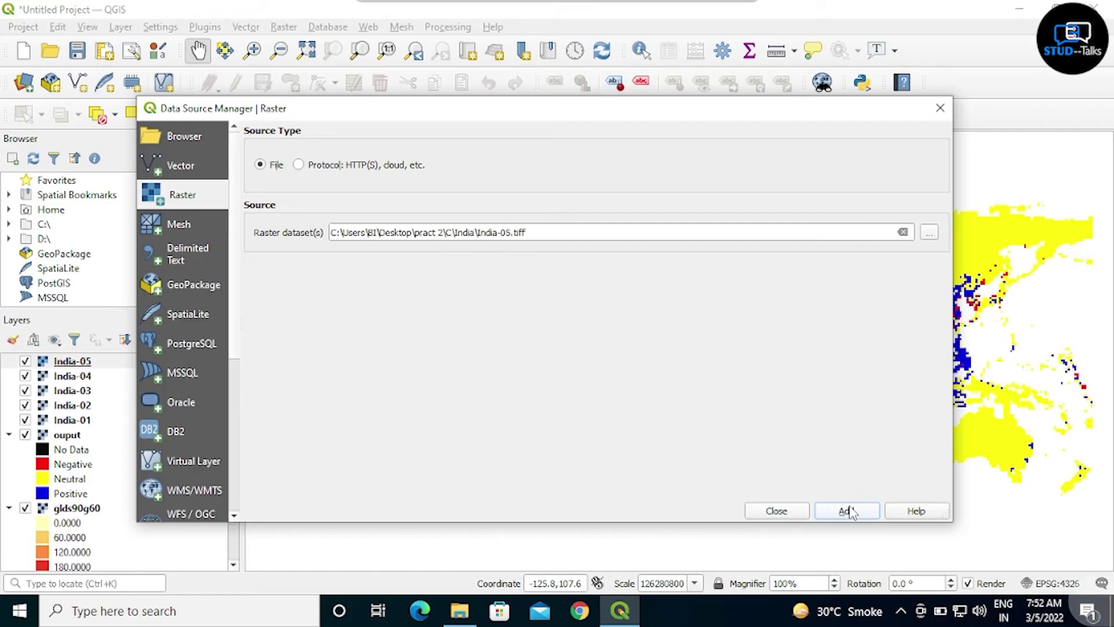
Step: Close the Data Source Manager and bring up the Raster > Miscellaneous submenu
left_click(786, 512)
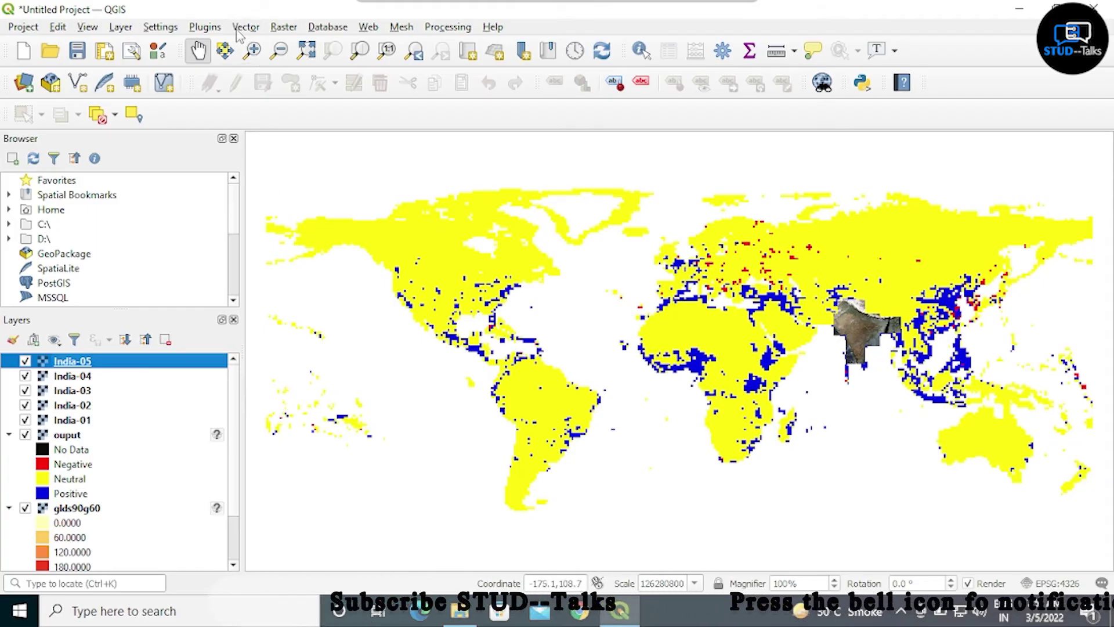
left_click(284, 29)
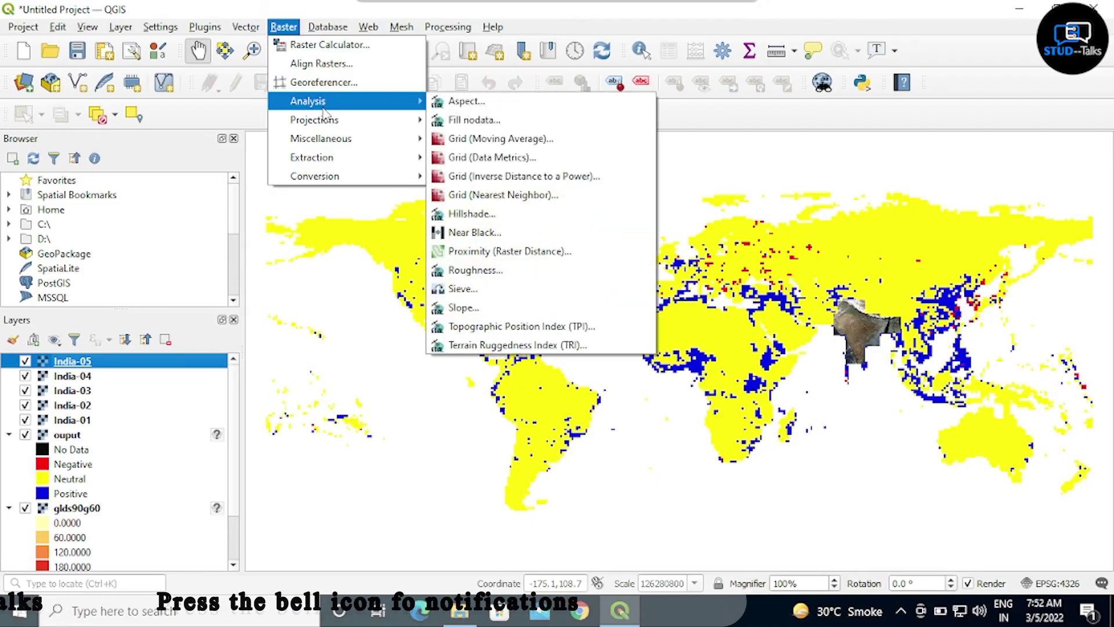
mouse_move(333, 136)
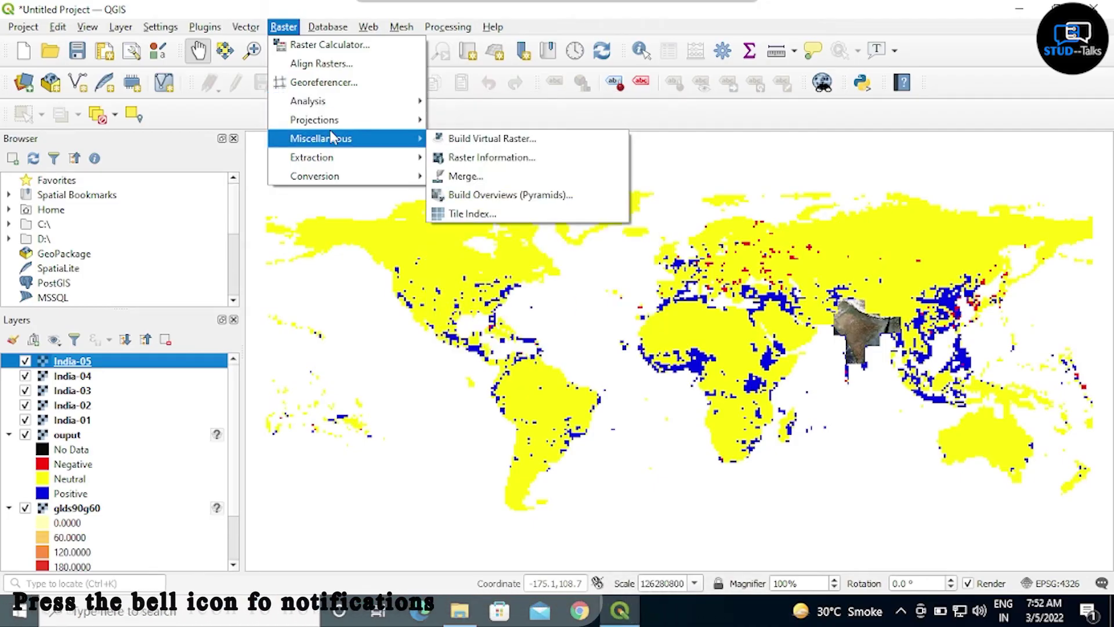
Step: Open the Merge tool and tick the India tiles in its Input layers list
left_click(466, 175)
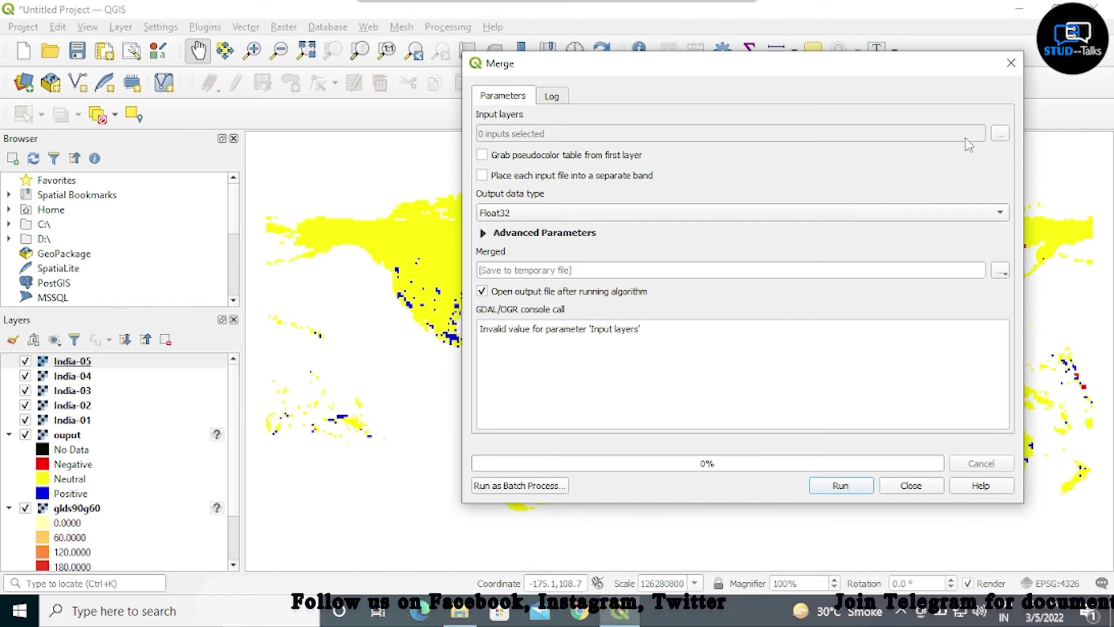
left_click(1000, 135)
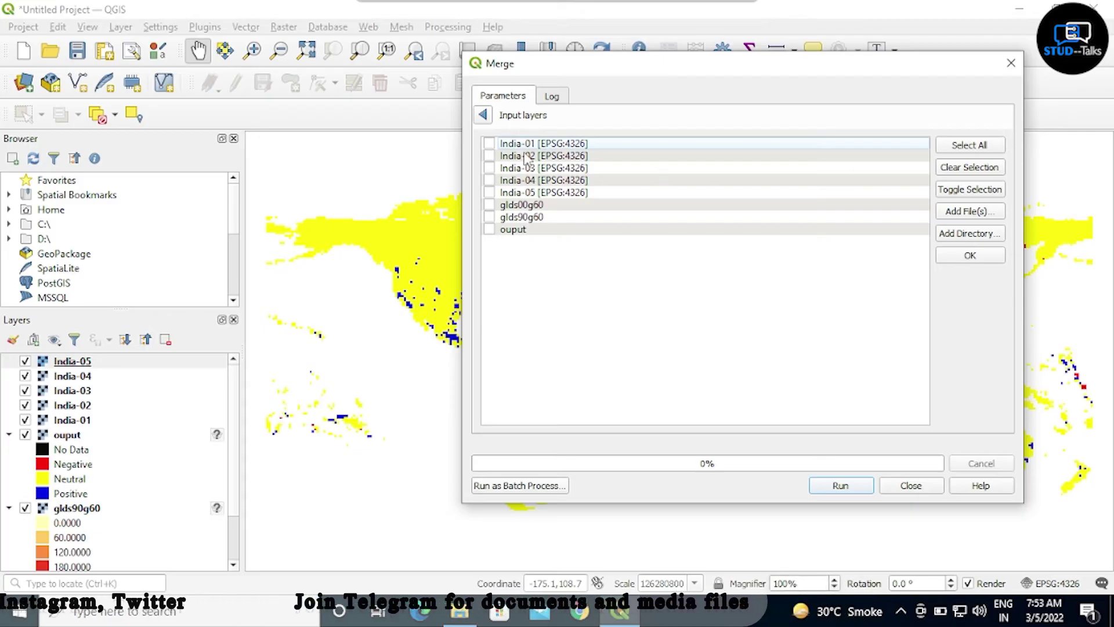
left_click(490, 144)
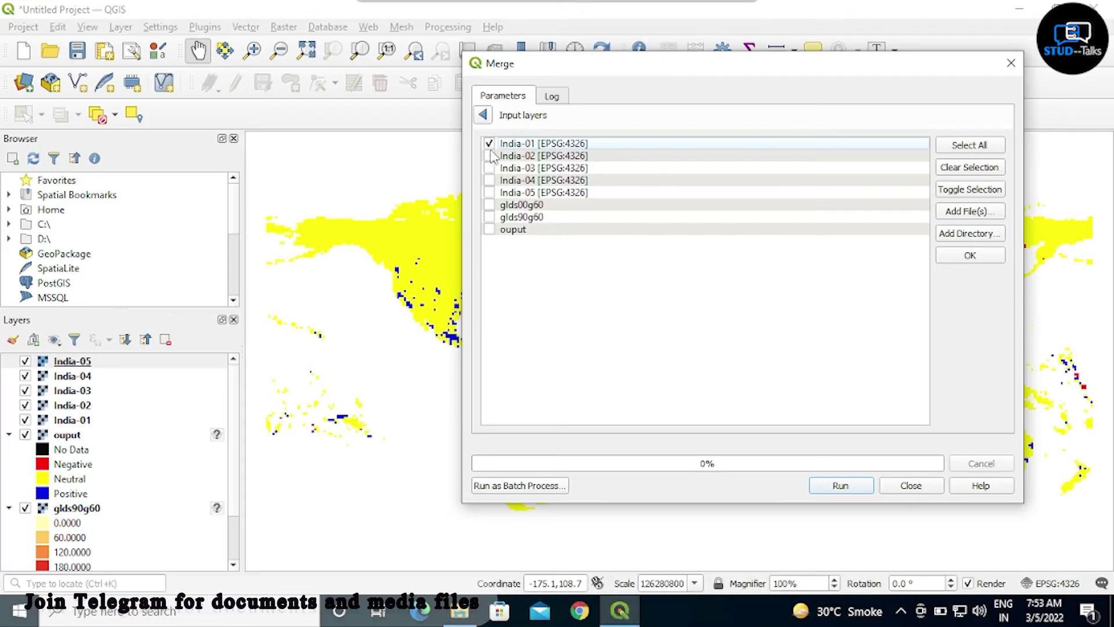
left_click(490, 156)
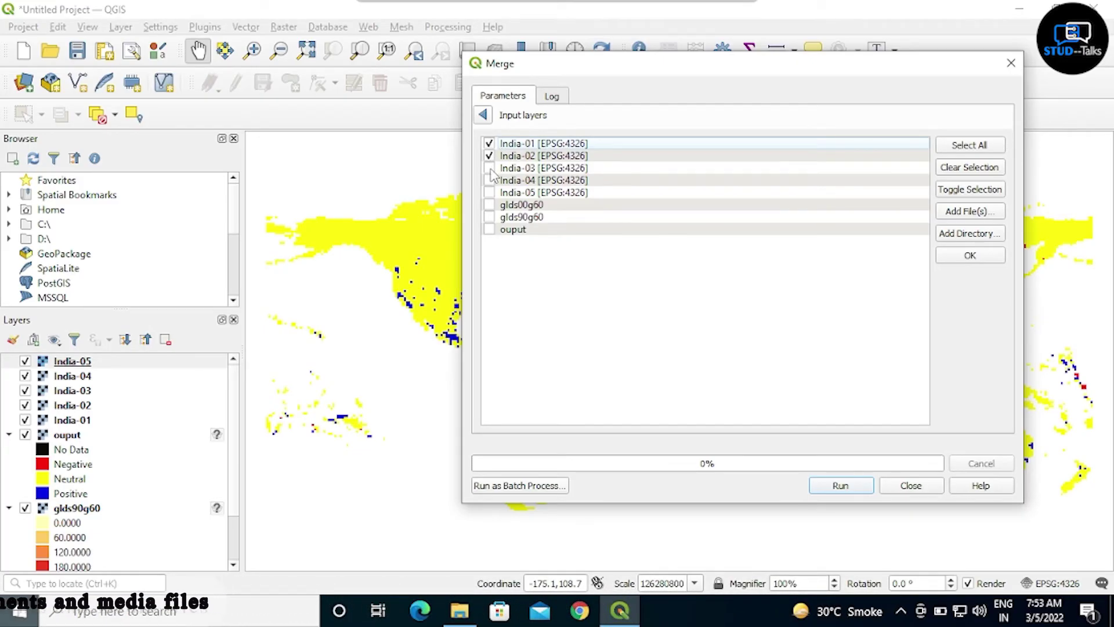
left_click(489, 168)
left_click(490, 181)
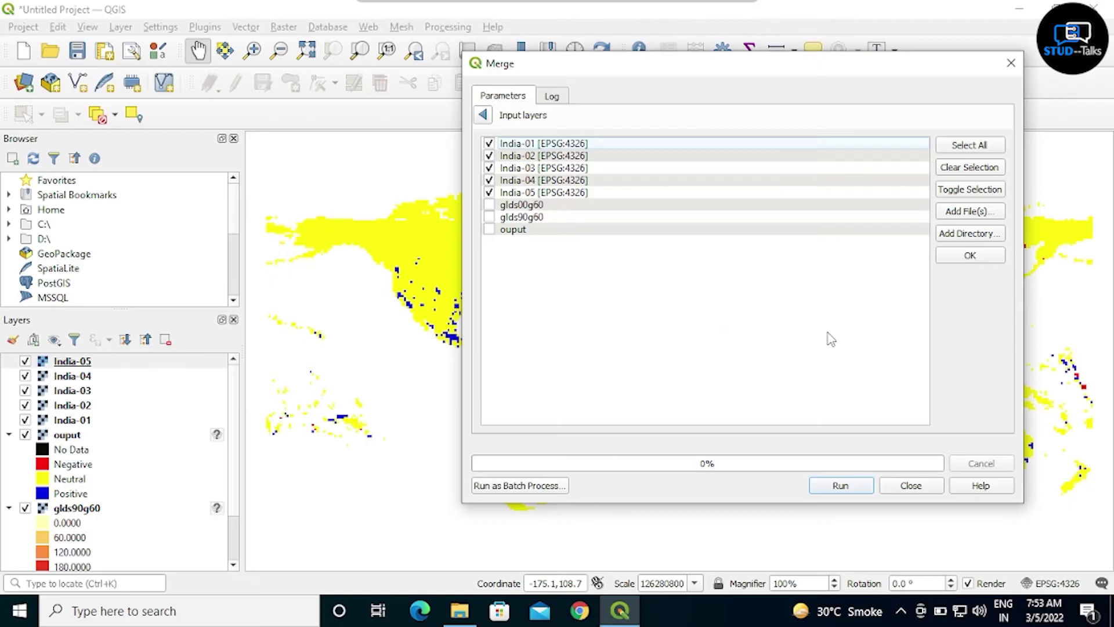
Step: Run the merge into a temporary Merged layer, then reconfirm the five input layers
left_click(845, 489)
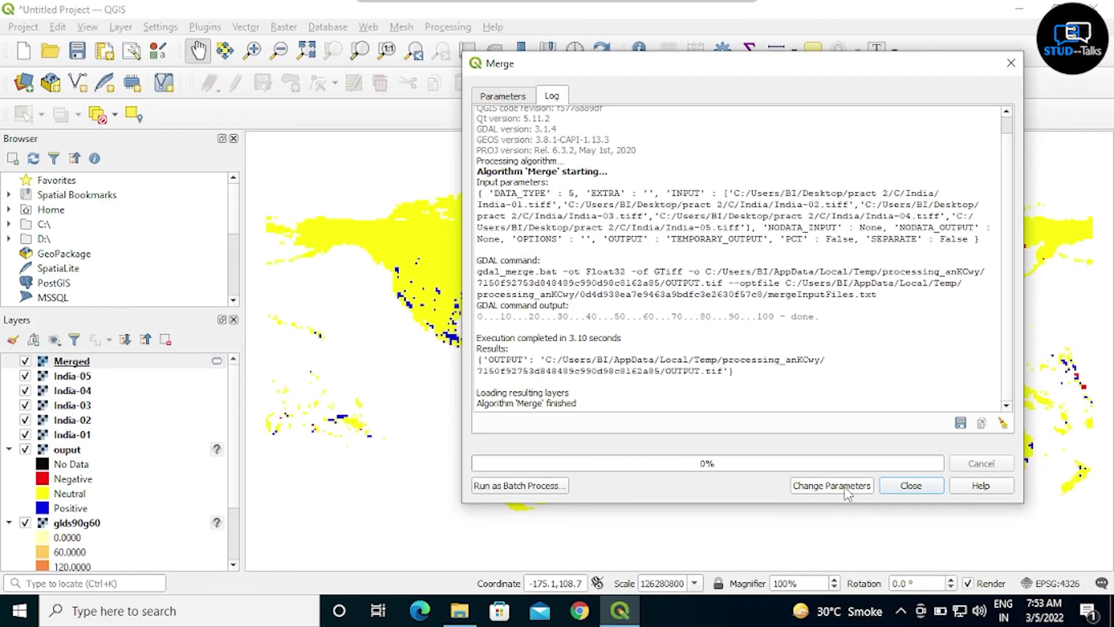
left_click(513, 99)
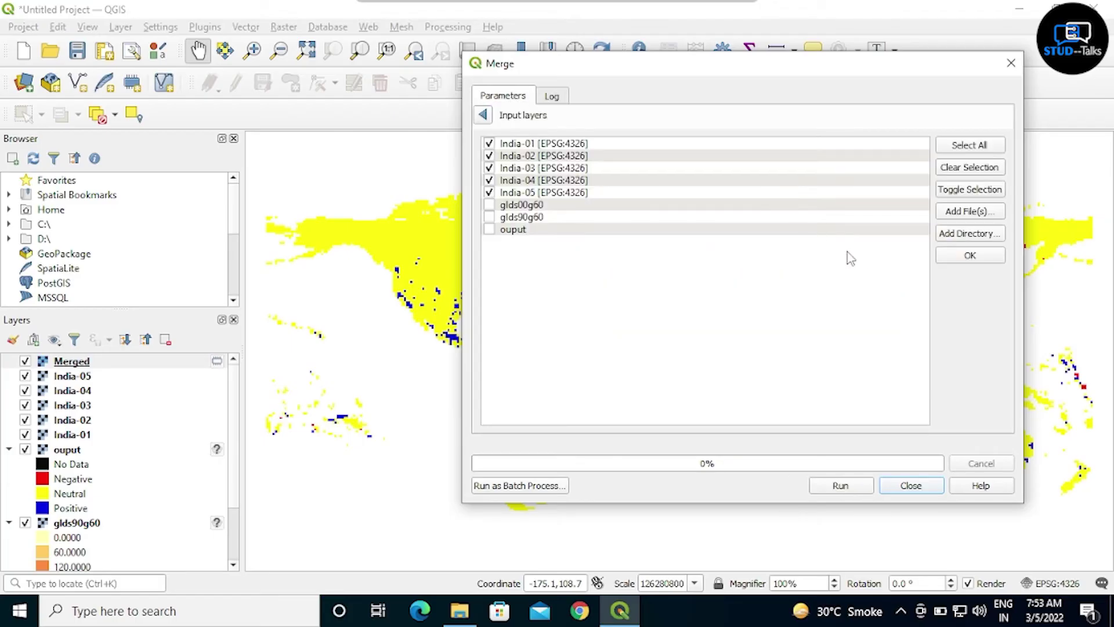
left_click(970, 256)
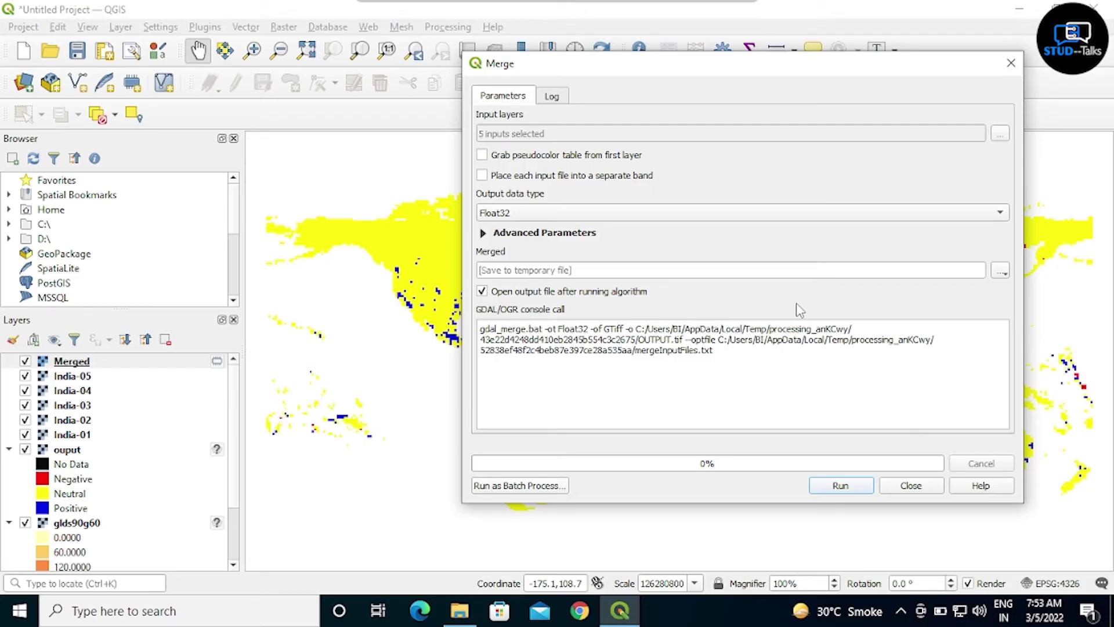
Step: Save the Merge output to merg.tif in pract 2\C, run it, and close the tool
left_click(1002, 272)
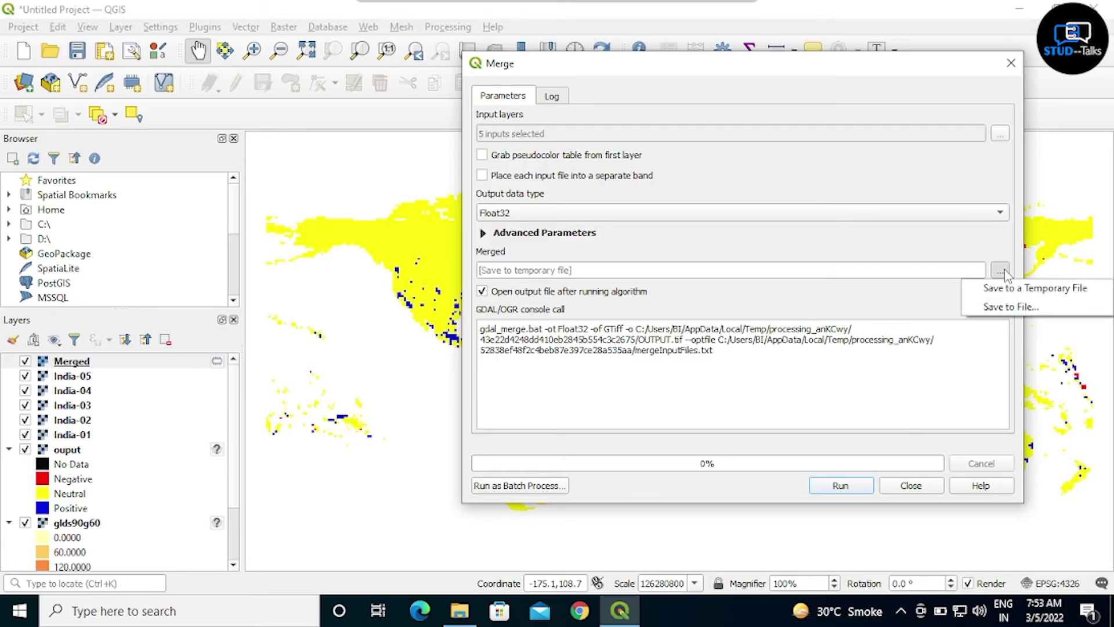
left_click(1006, 308)
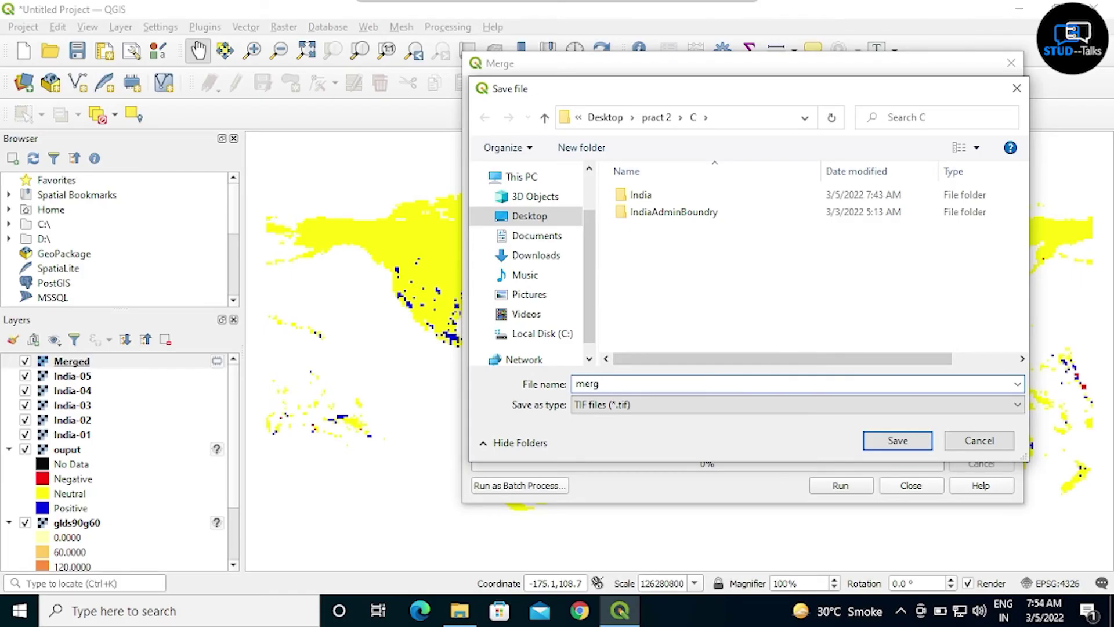
left_click(883, 446)
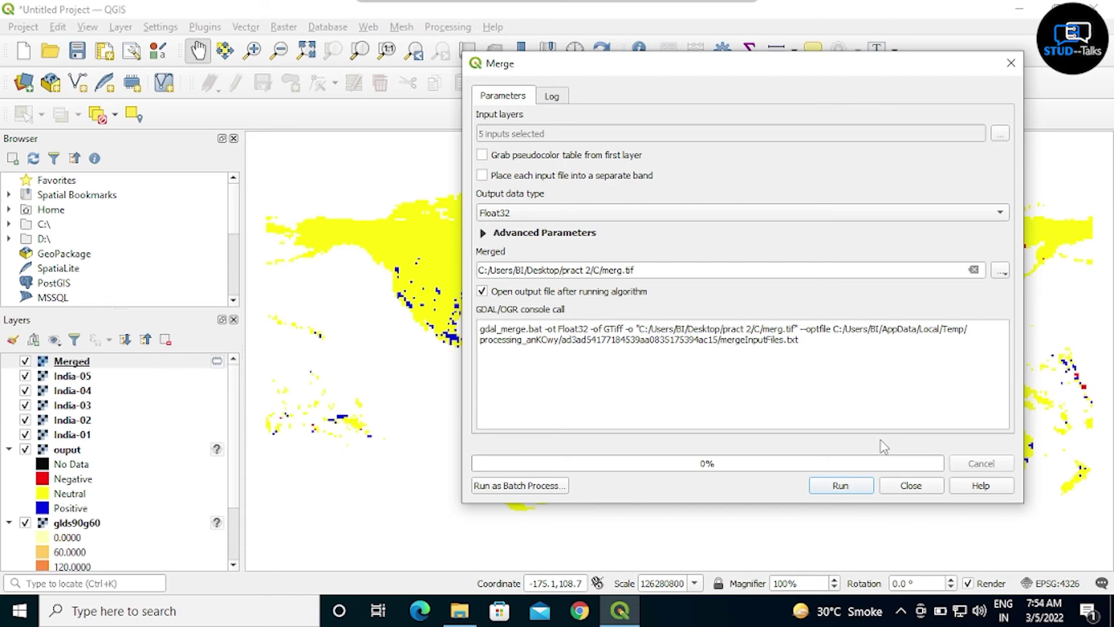
left_click(841, 487)
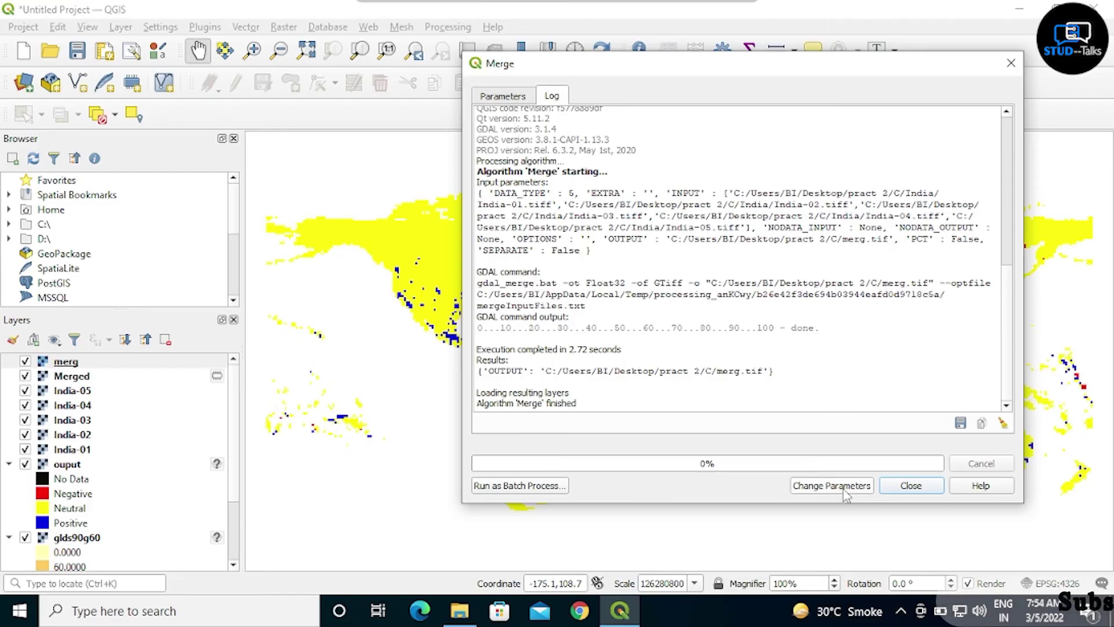
left_click(911, 486)
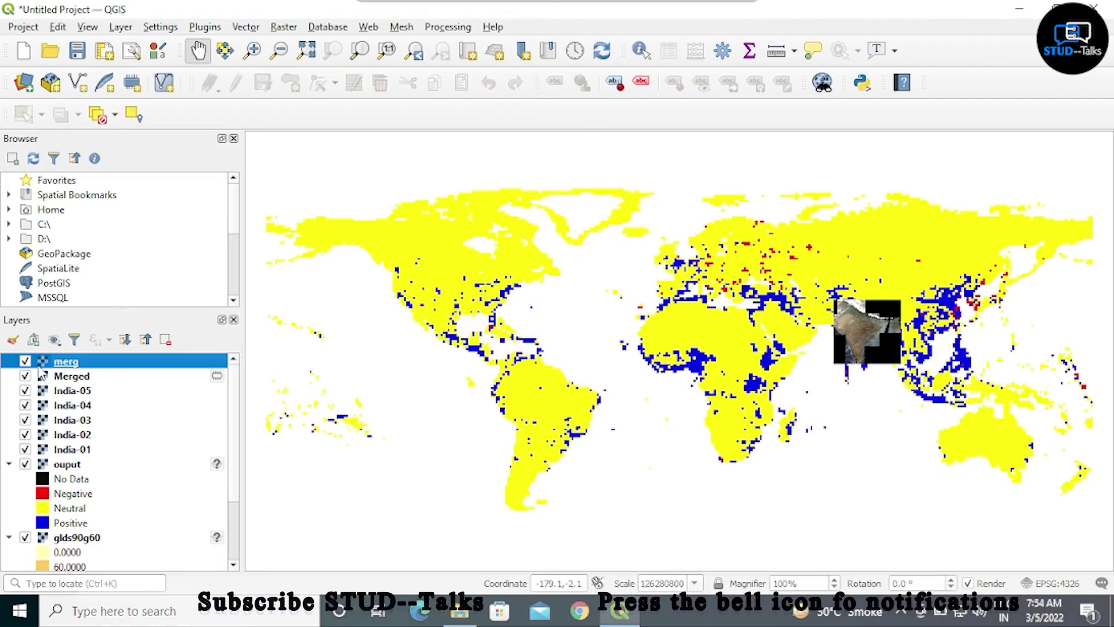
Step: Zoom the map to the full extent of the merg mosaic layer
right_click(60, 364)
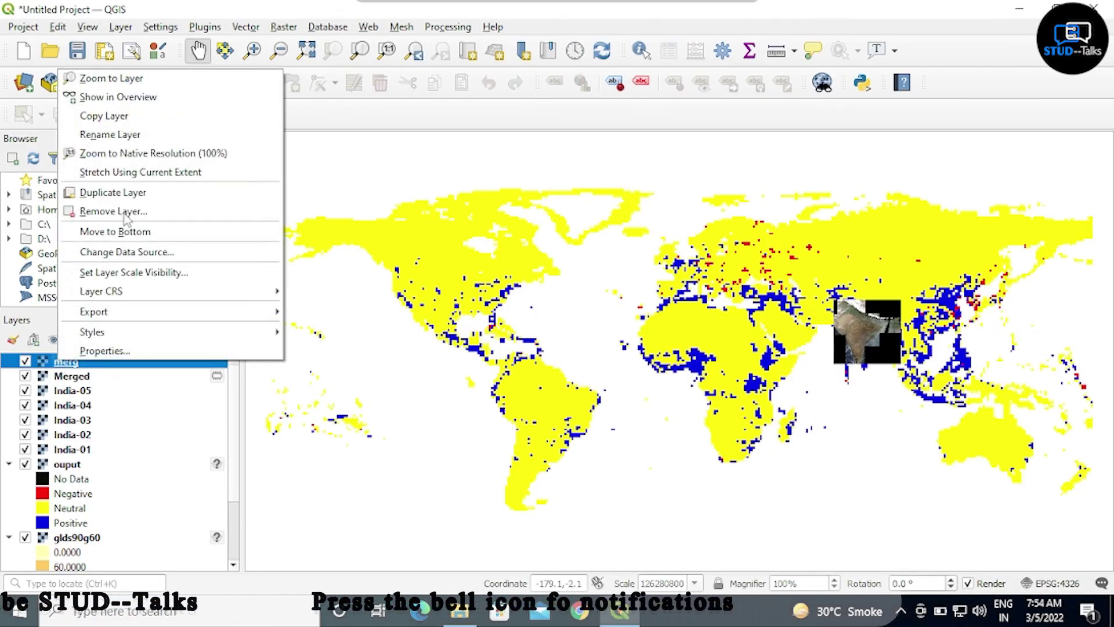
left_click(111, 78)
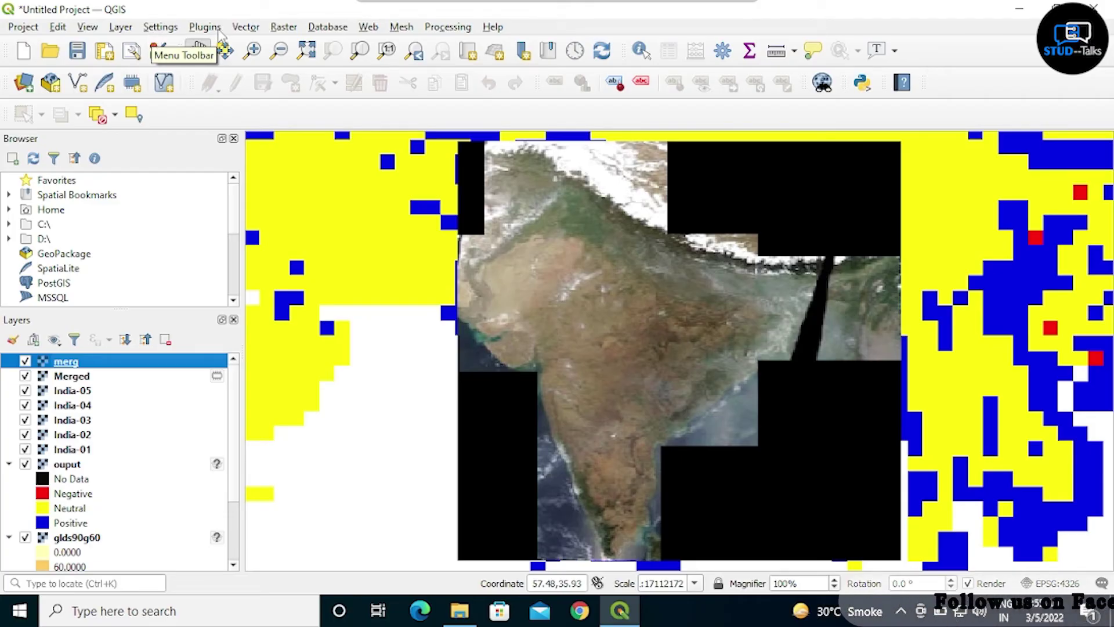
left_click(241, 29)
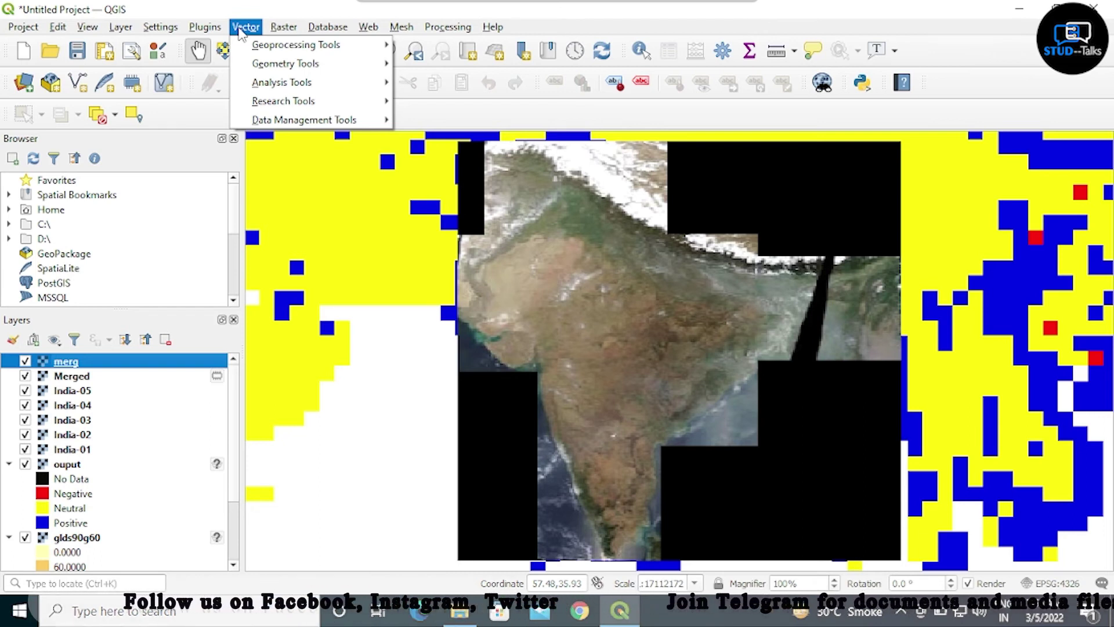
Step: Add IND_adm0.shp from the IndiaAdminBoundry folder as a vector layer
mouse_move(126, 30)
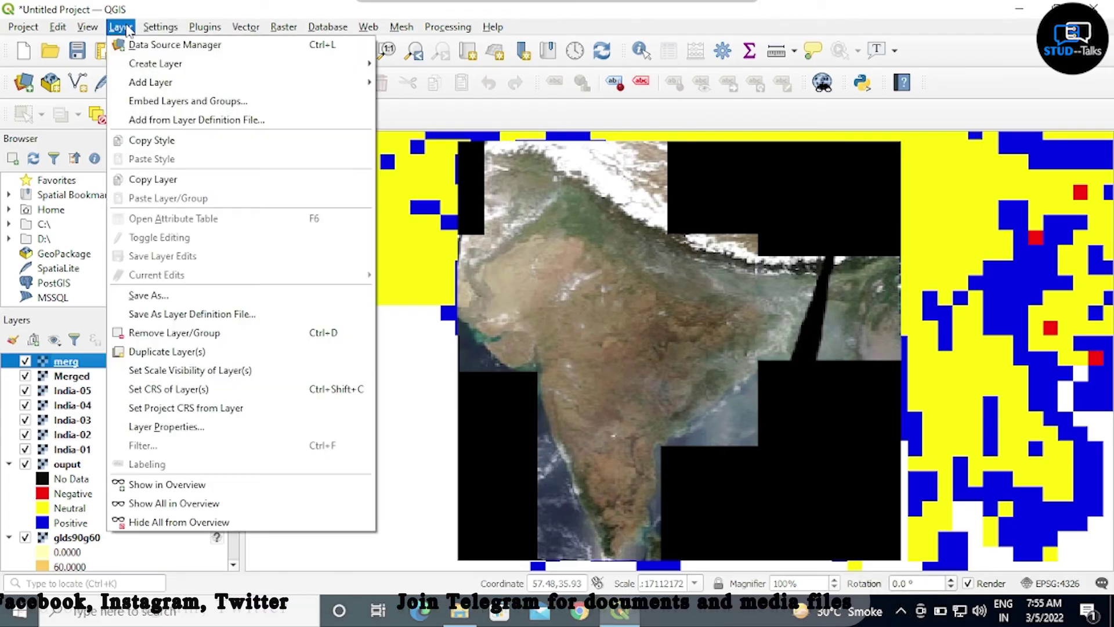
mouse_move(334, 85)
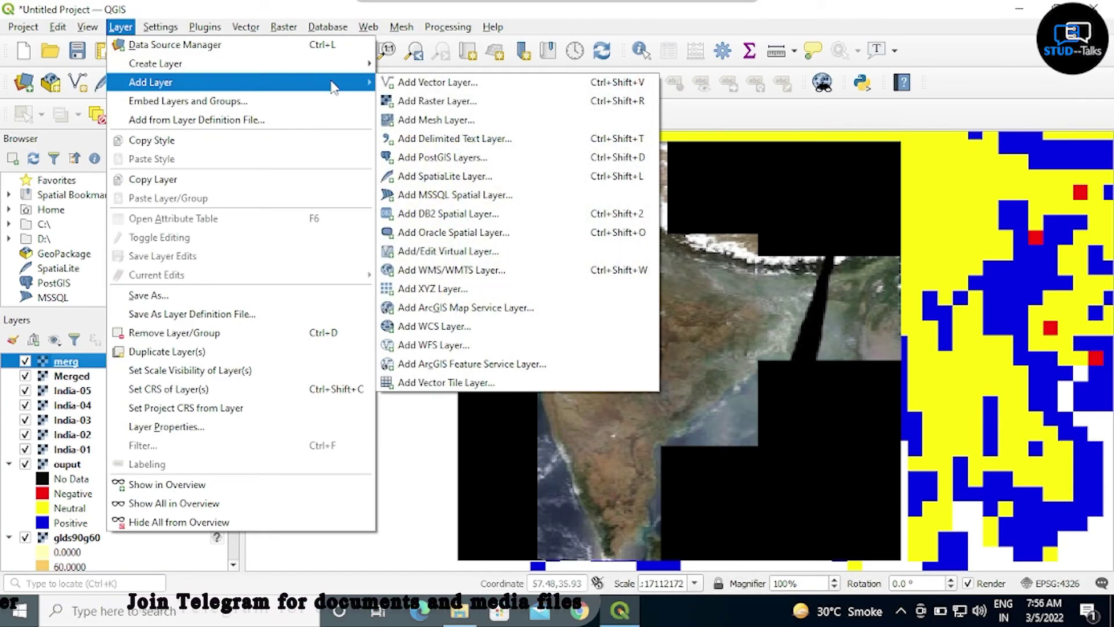
left_click(401, 83)
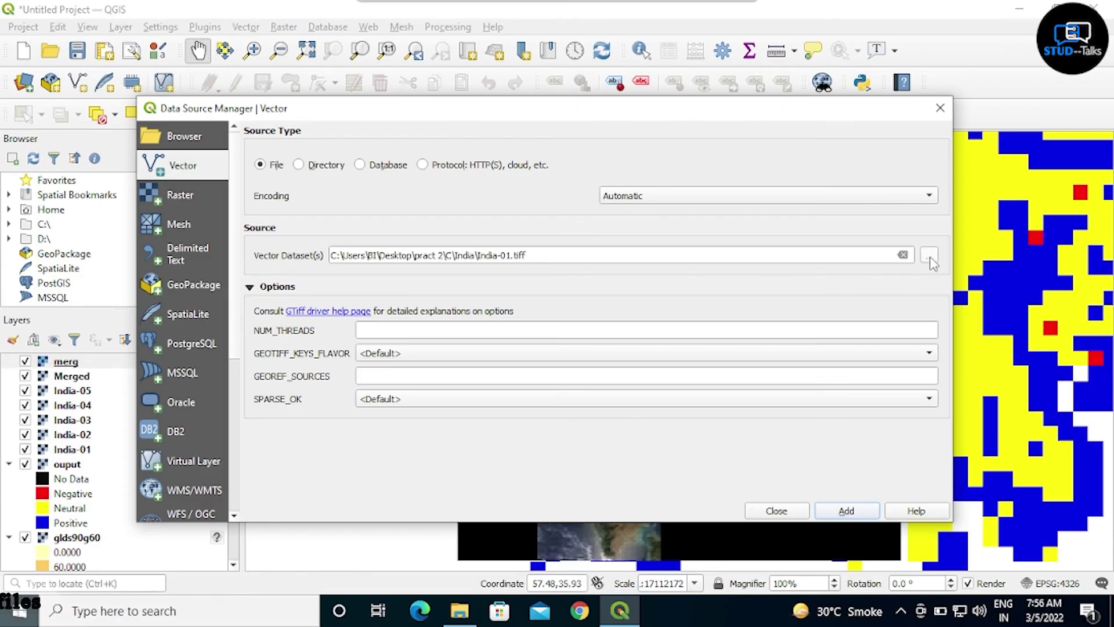
left_click(930, 256)
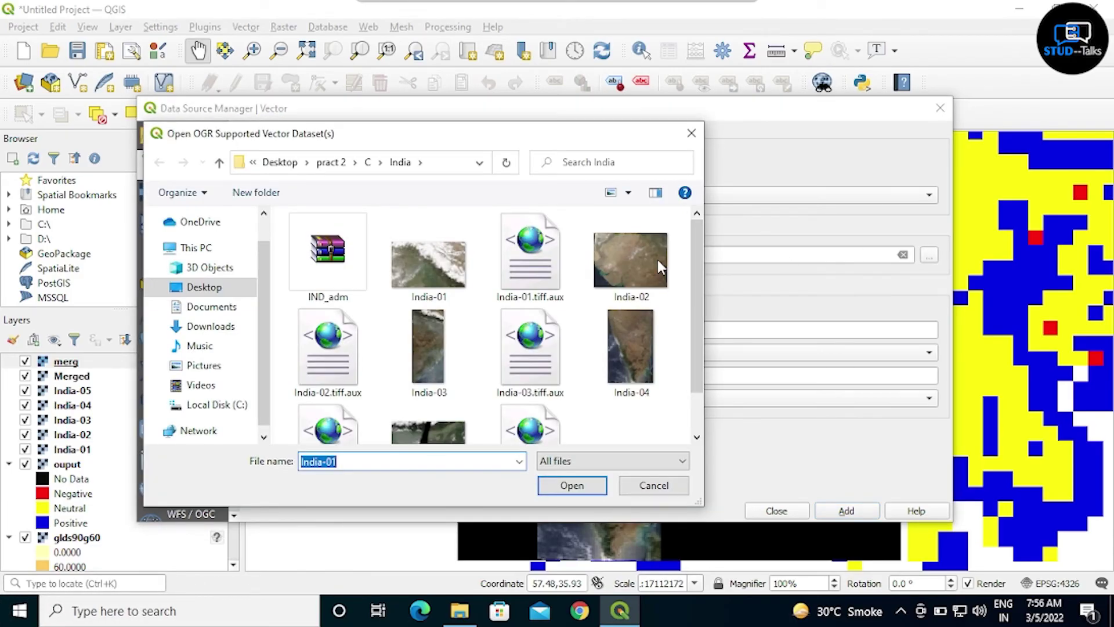
left_click(367, 164)
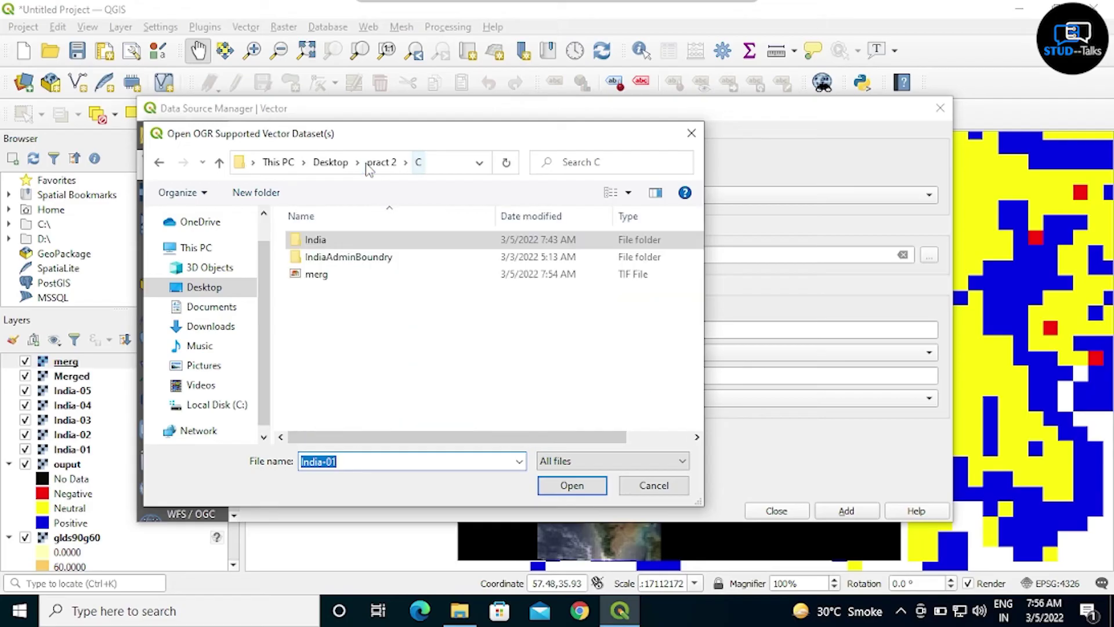
double_click(325, 256)
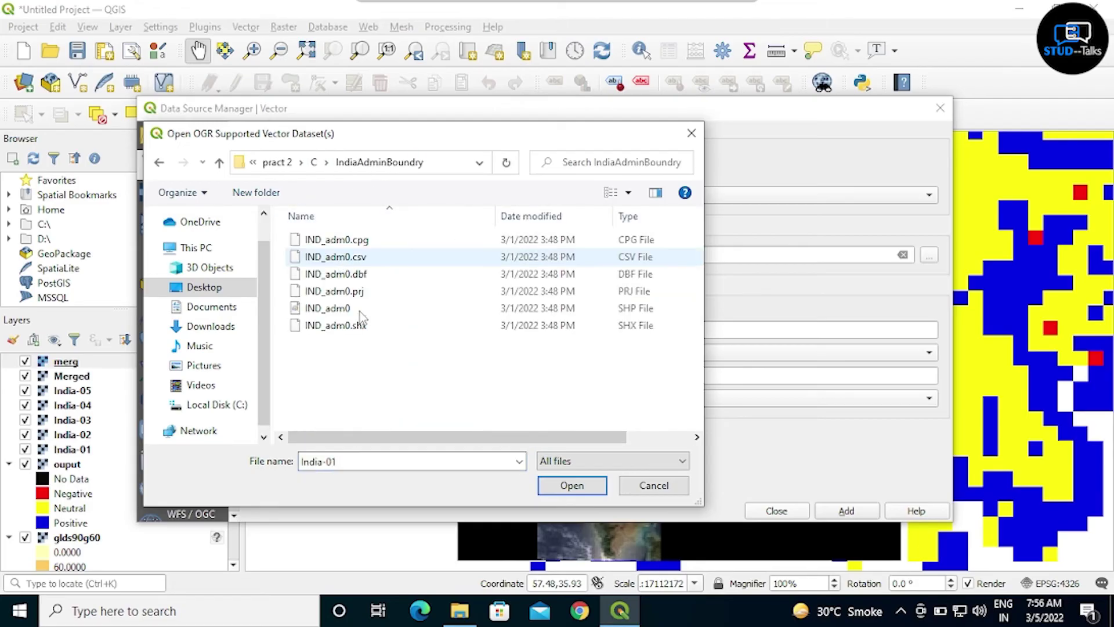
left_click(362, 309)
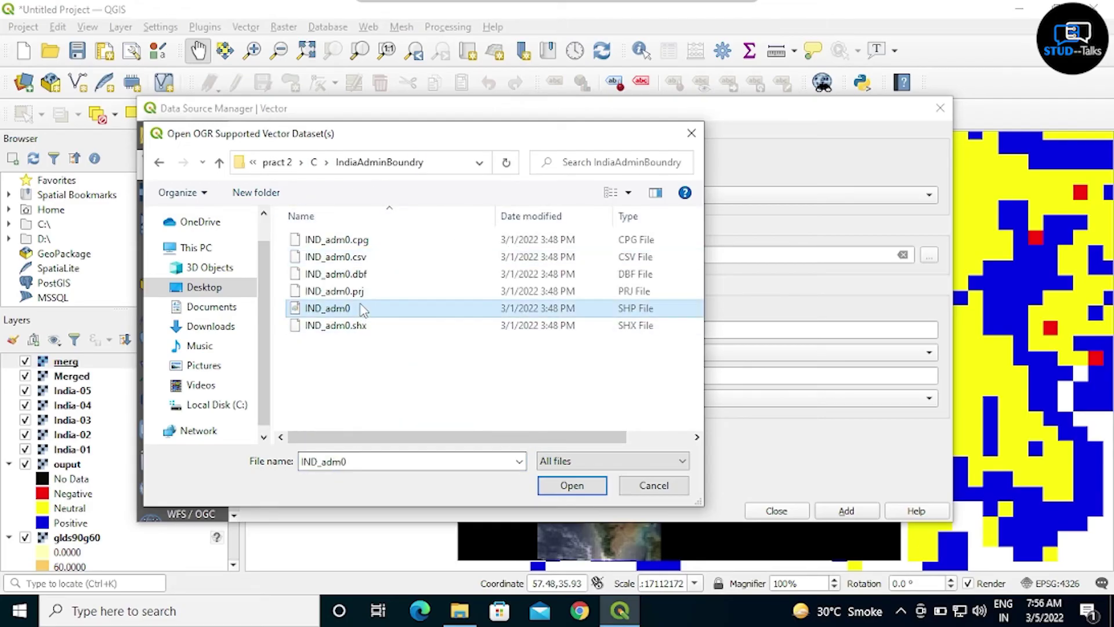
left_click(572, 485)
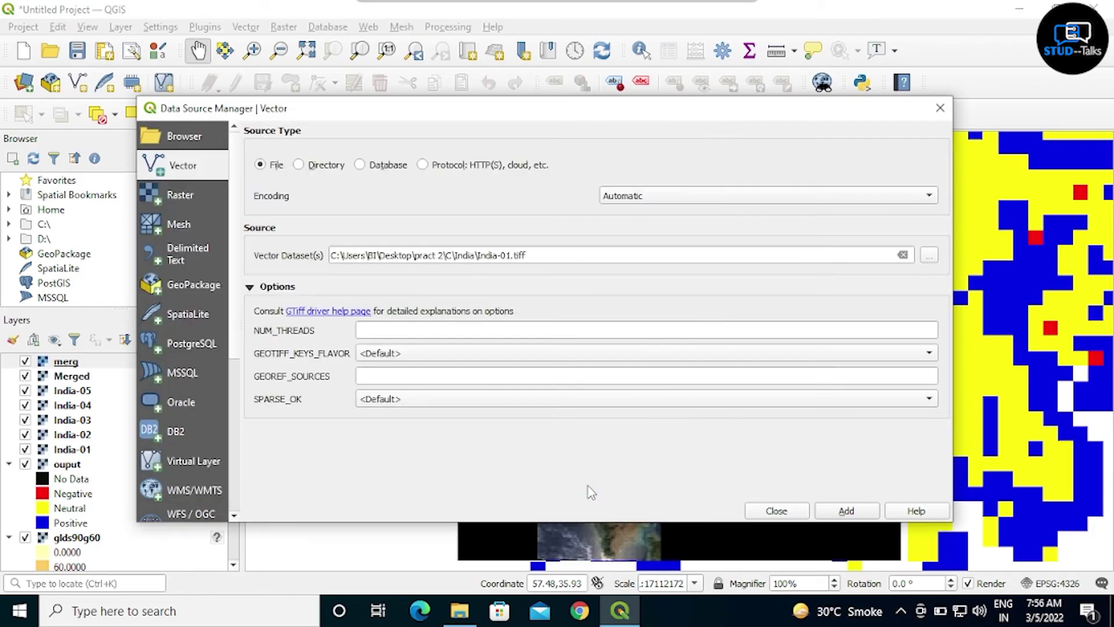
left_click(846, 512)
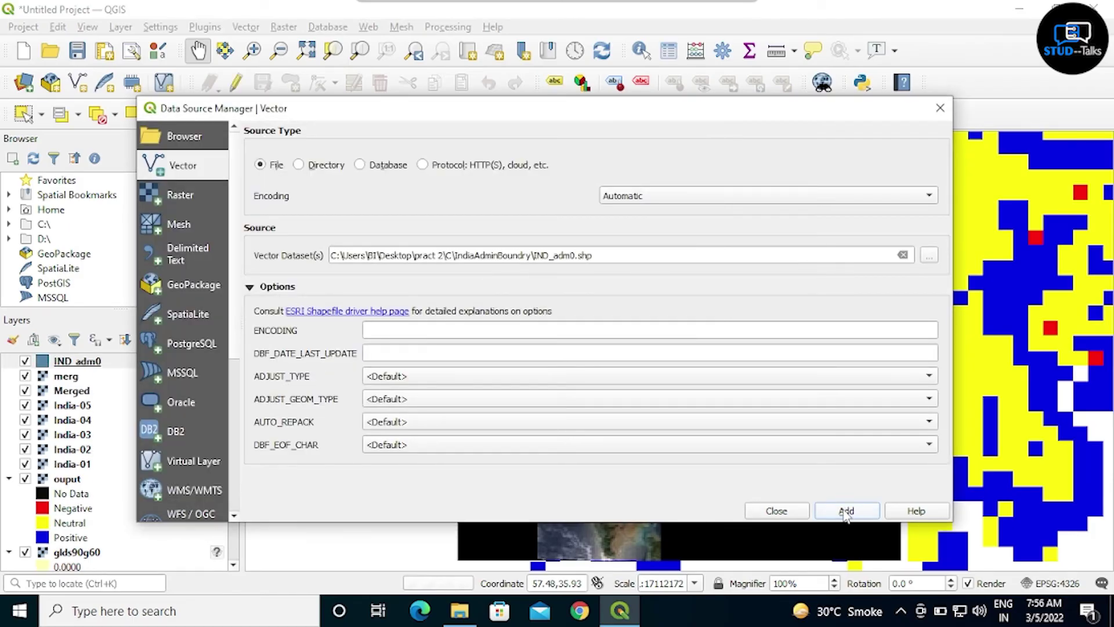
left_click(779, 512)
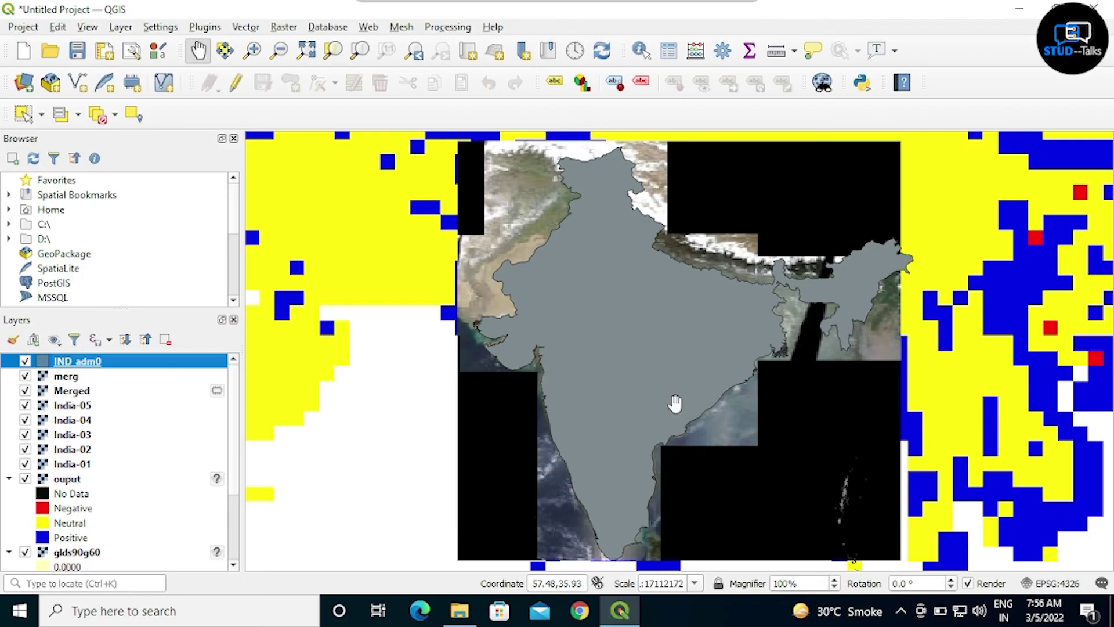
Step: Give the IND_adm0 layer a hollow blue outline symbol in its Symbology properties
right_click(74, 364)
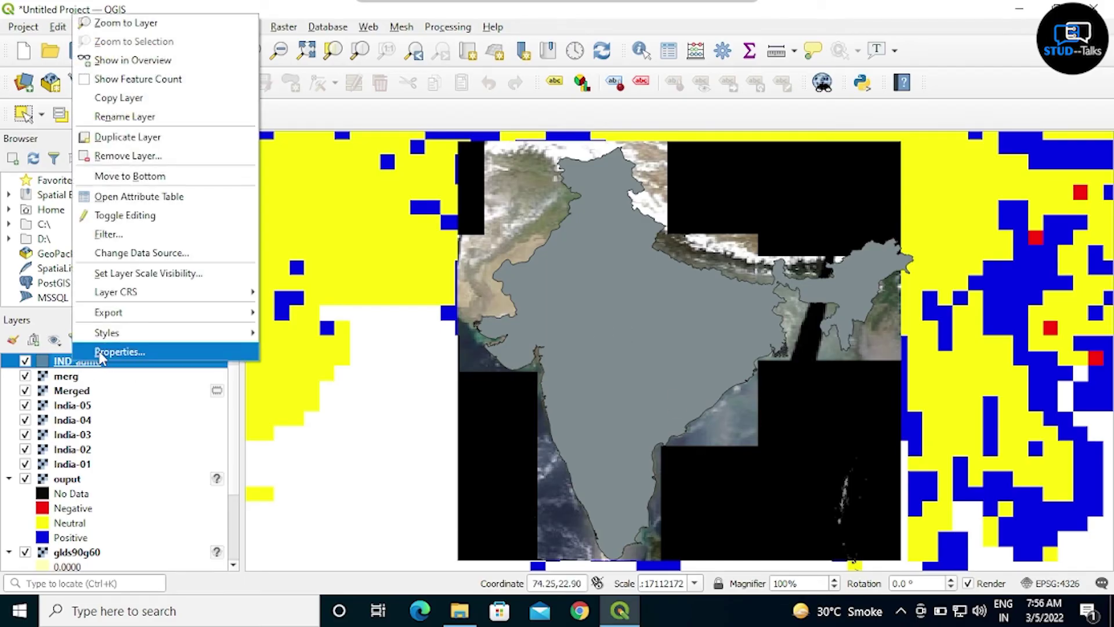
left_click(100, 351)
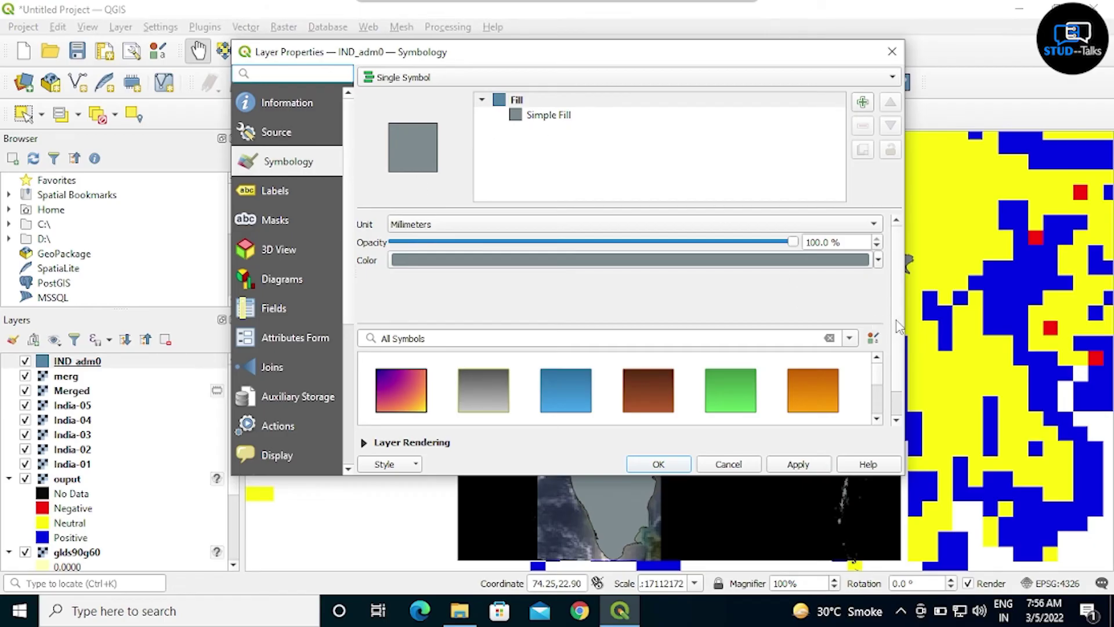
scroll(883, 375, "down", 2)
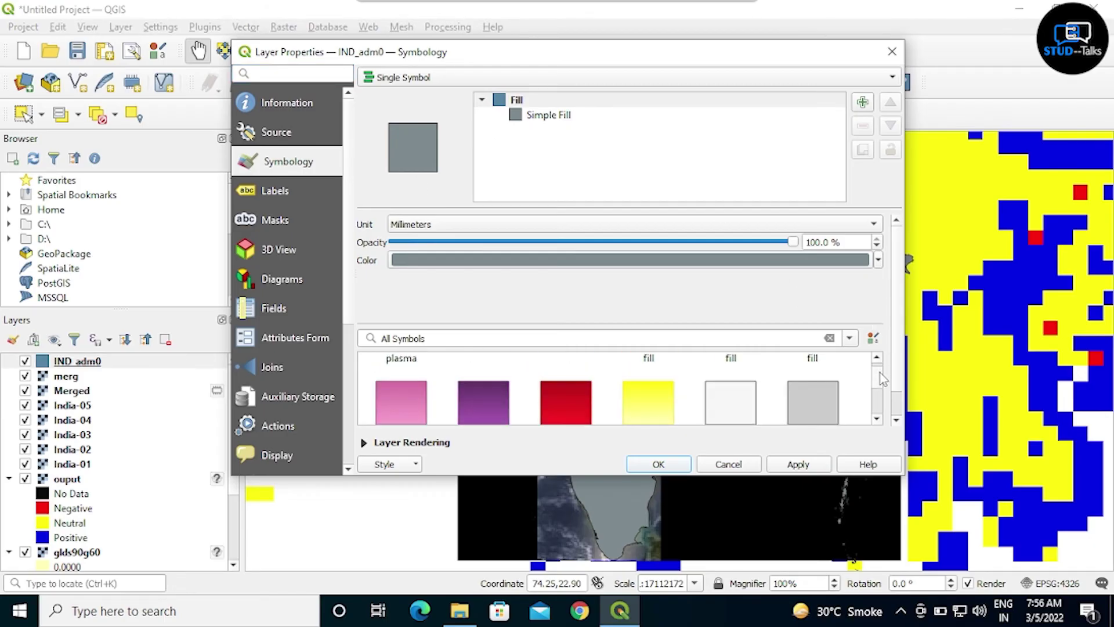
scroll(883, 378, "down", 3)
scroll(883, 383, "down", 3)
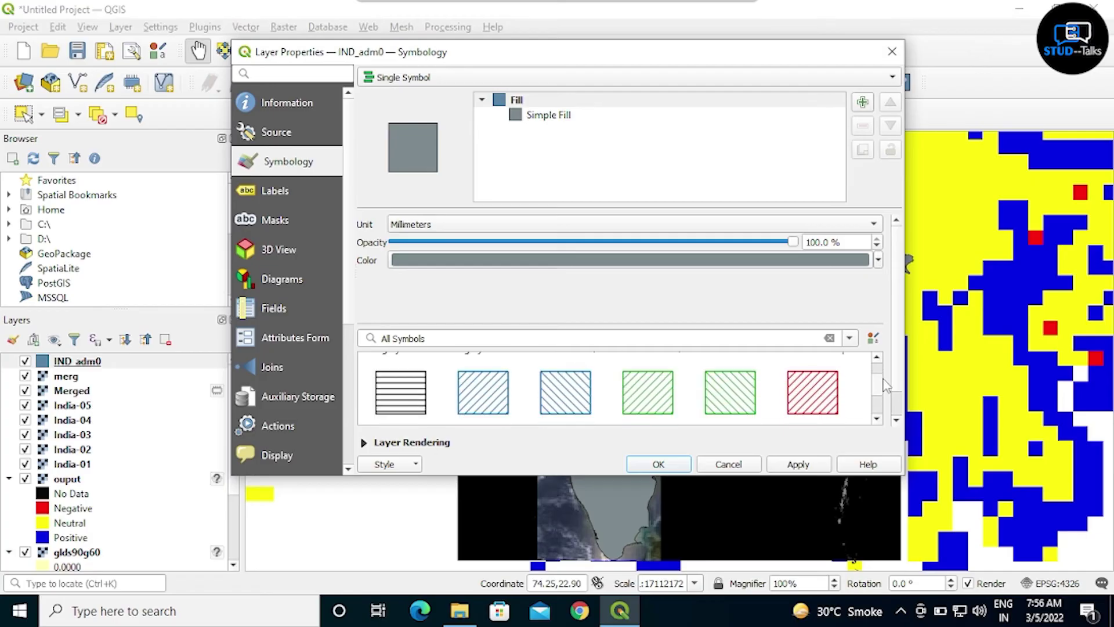
left_click(720, 414)
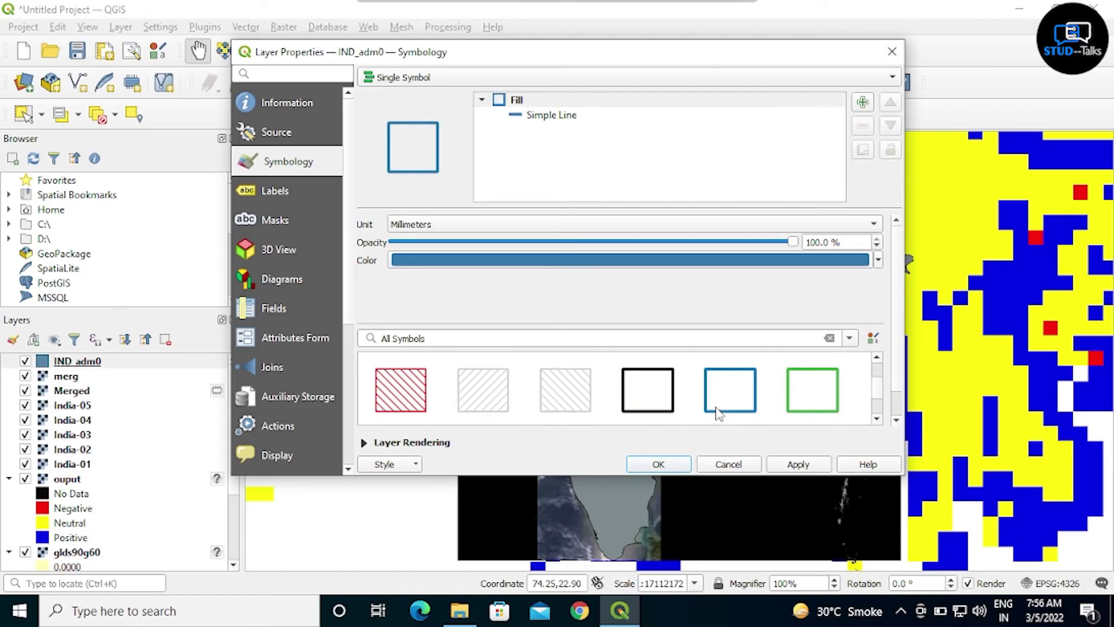
left_click(798, 466)
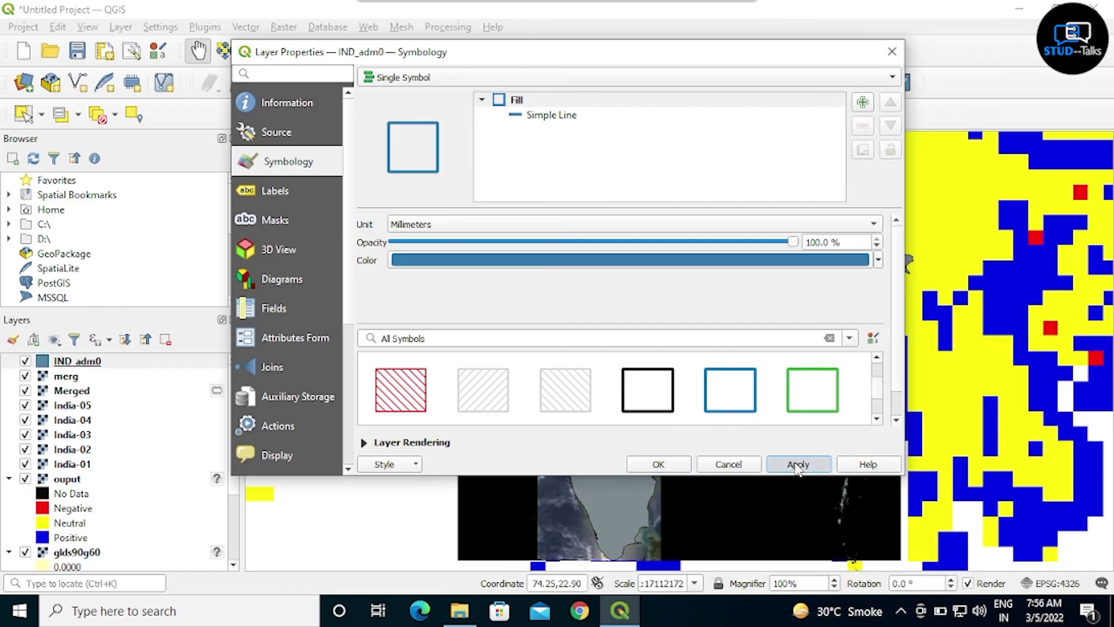
left_click(660, 464)
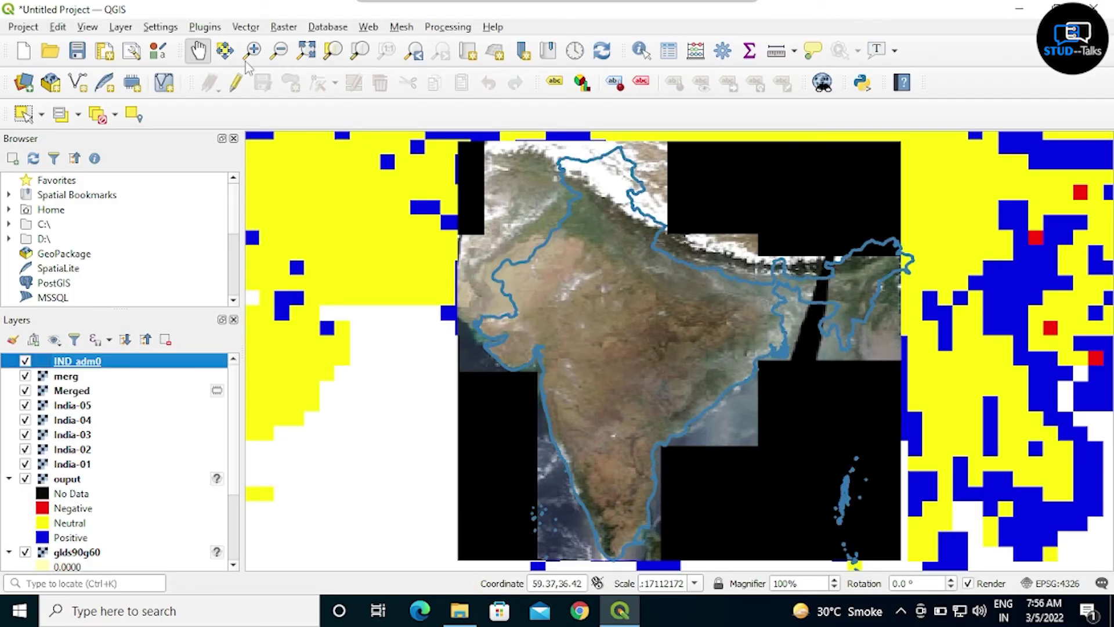
Step: Open Clip Raster by Mask Layer with merg.tif as input and IND_adm0 as the mask
left_click(245, 28)
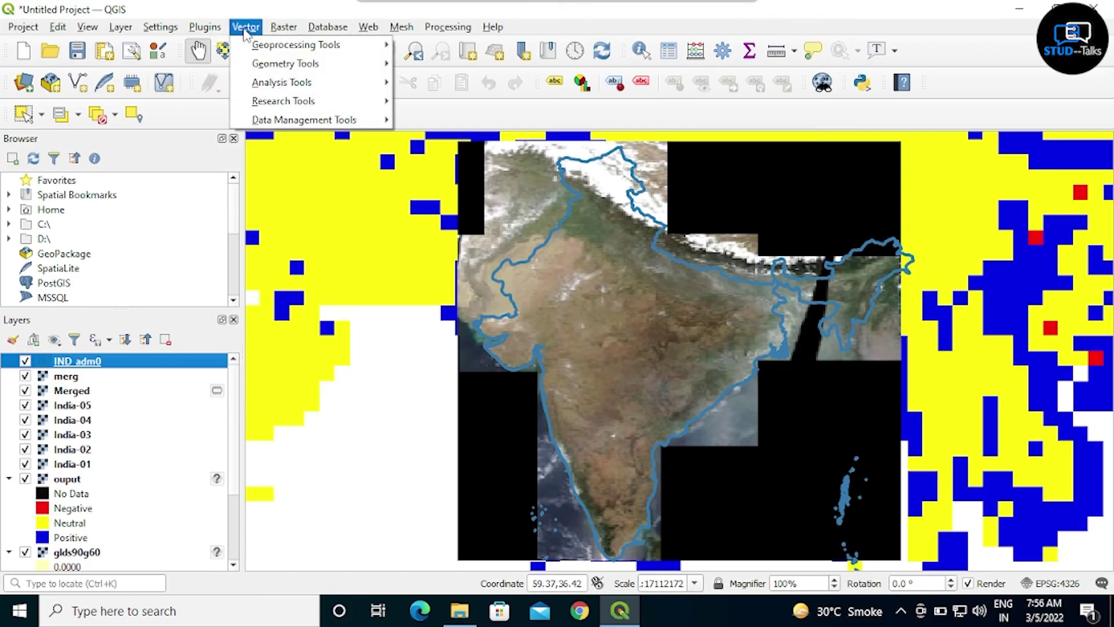
mouse_move(281, 29)
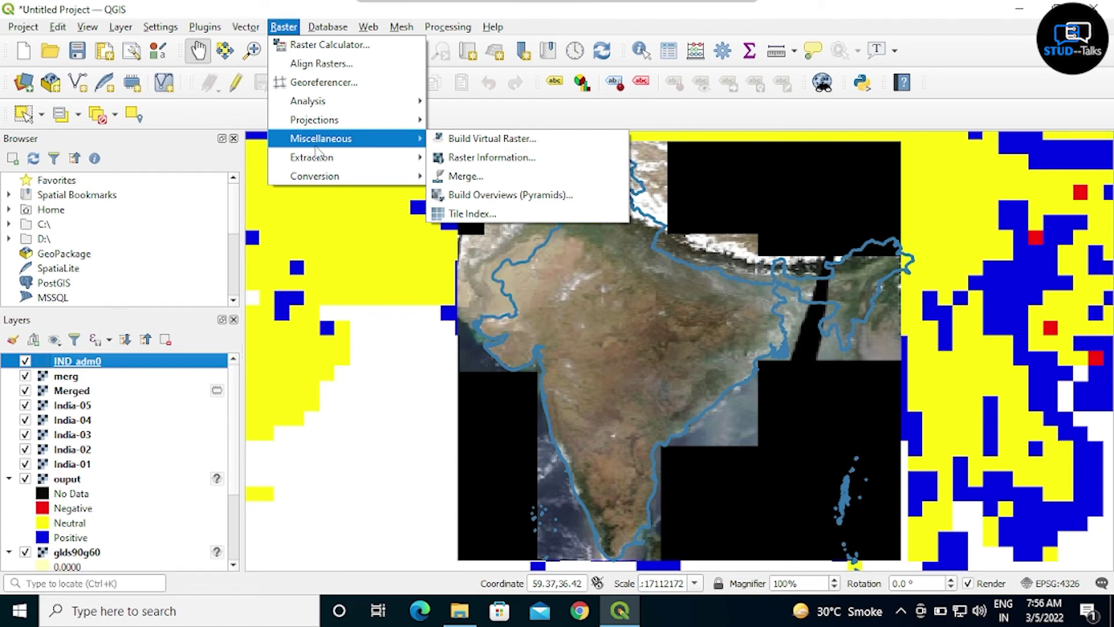
mouse_move(319, 161)
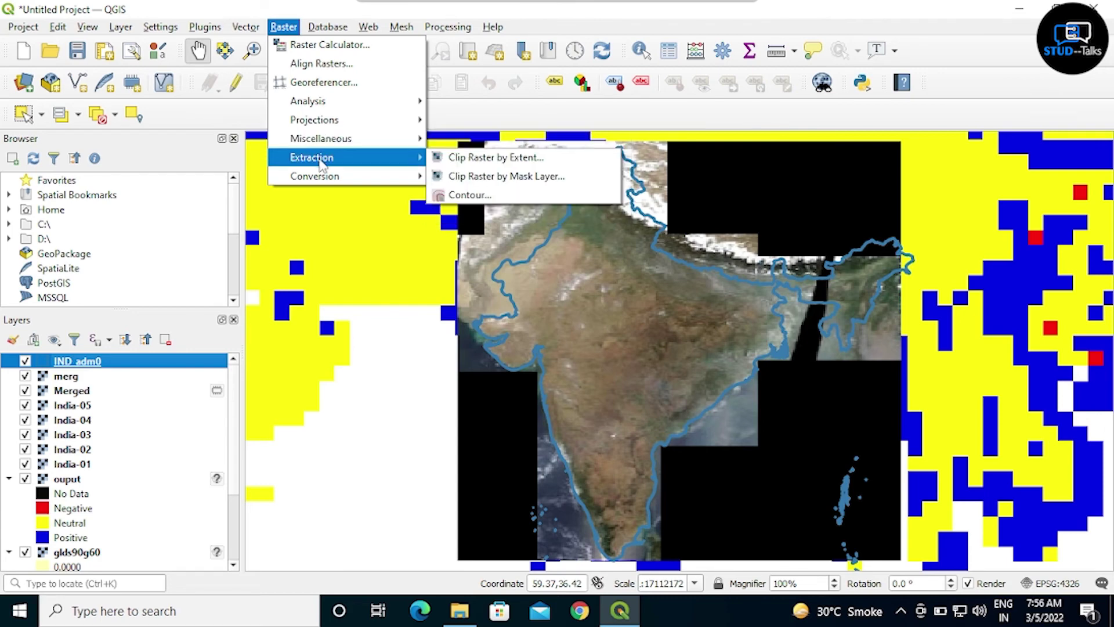
left_click(467, 177)
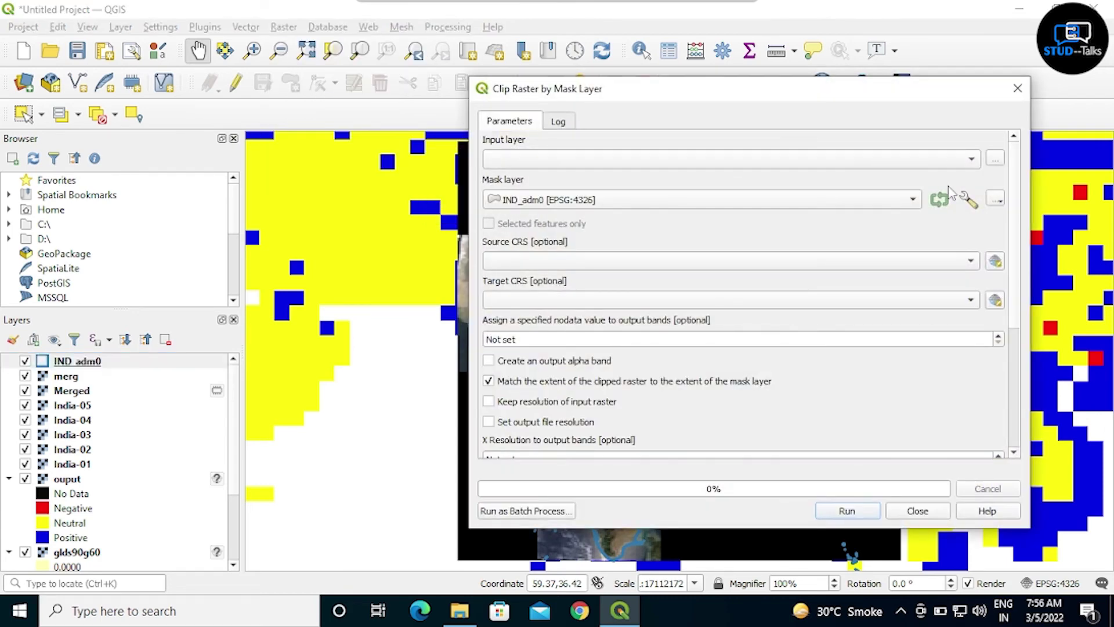
left_click(998, 162)
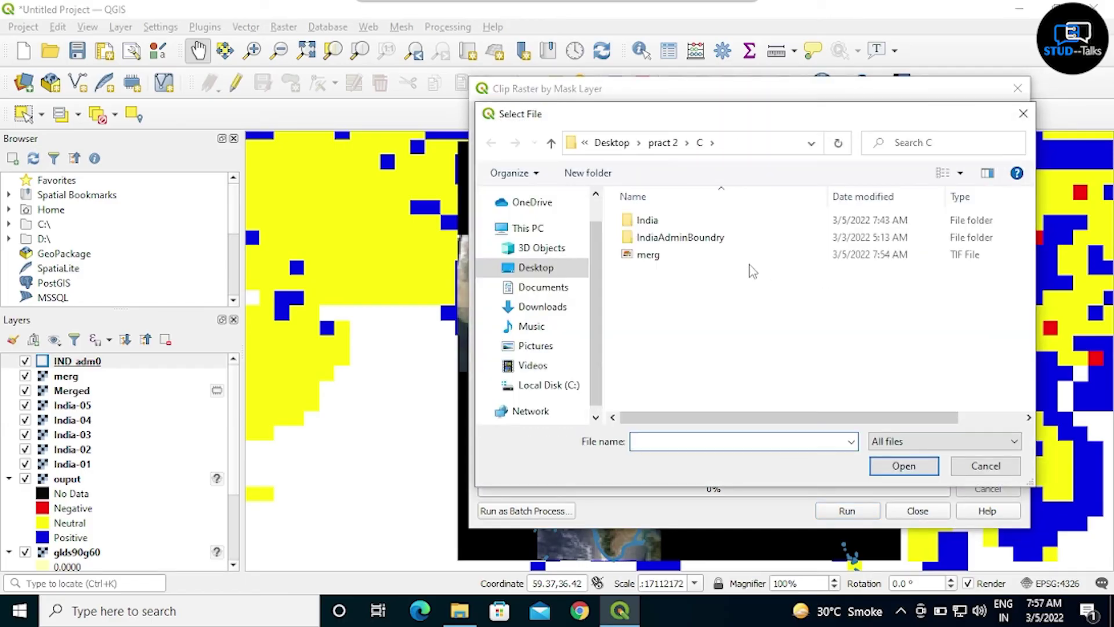
left_click(742, 261)
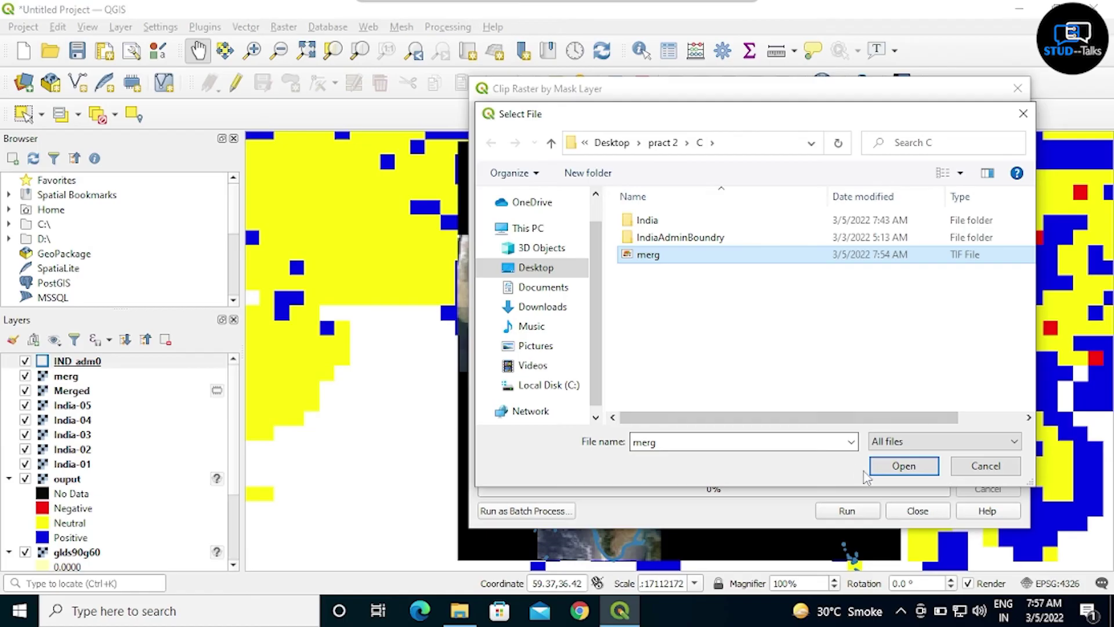
left_click(903, 465)
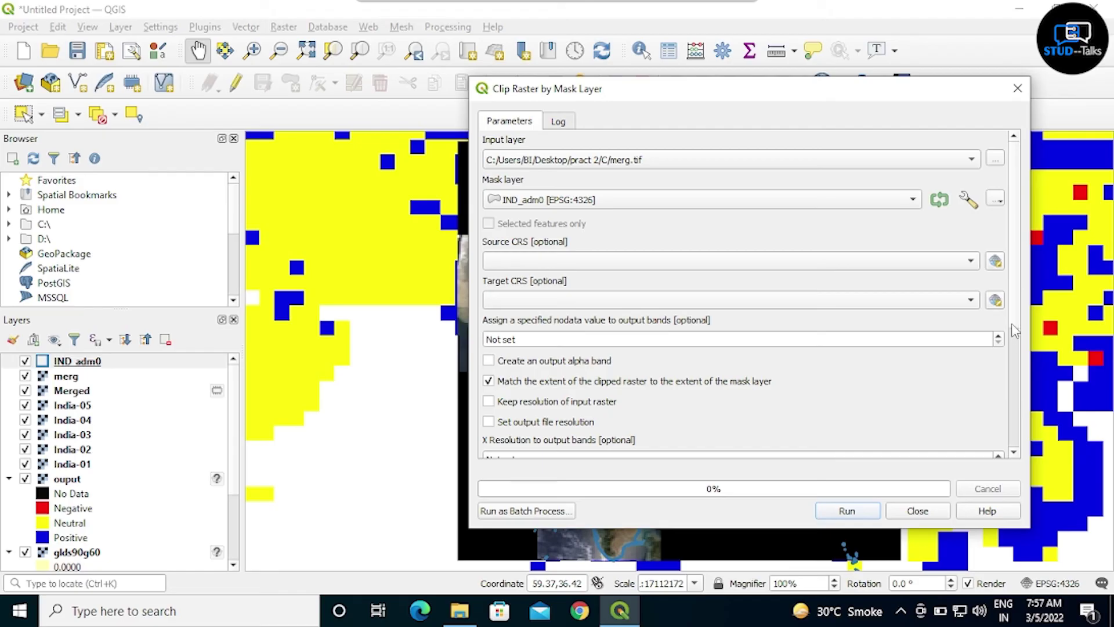
scroll(1017, 329, "down", 6)
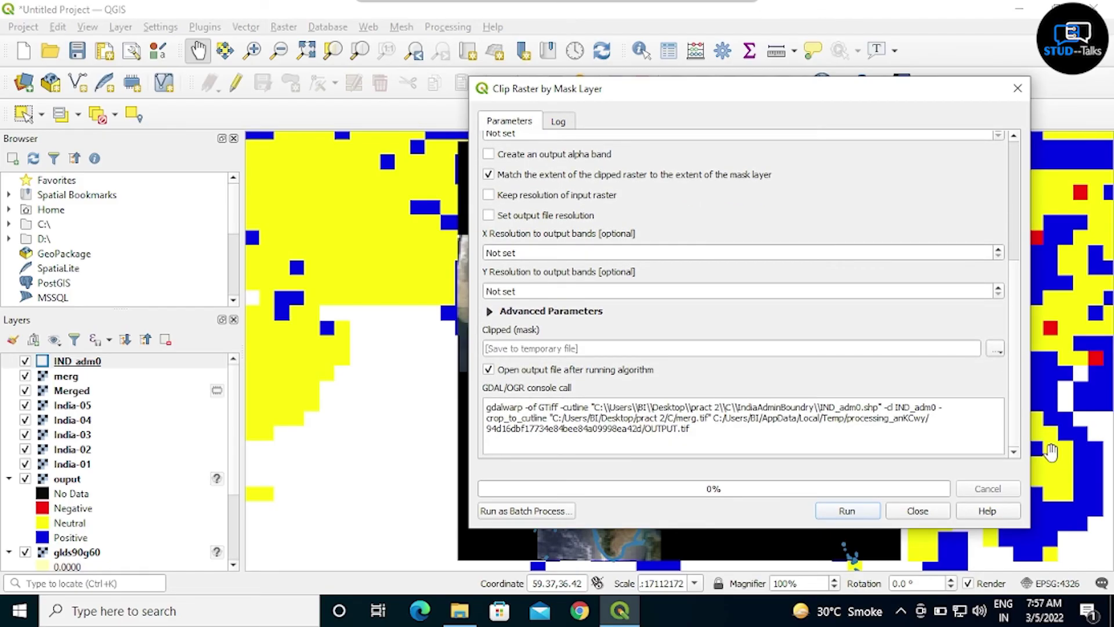
Step: Save the clipped output to clipped_mask.tif in the pract 2 C folder
left_click(997, 350)
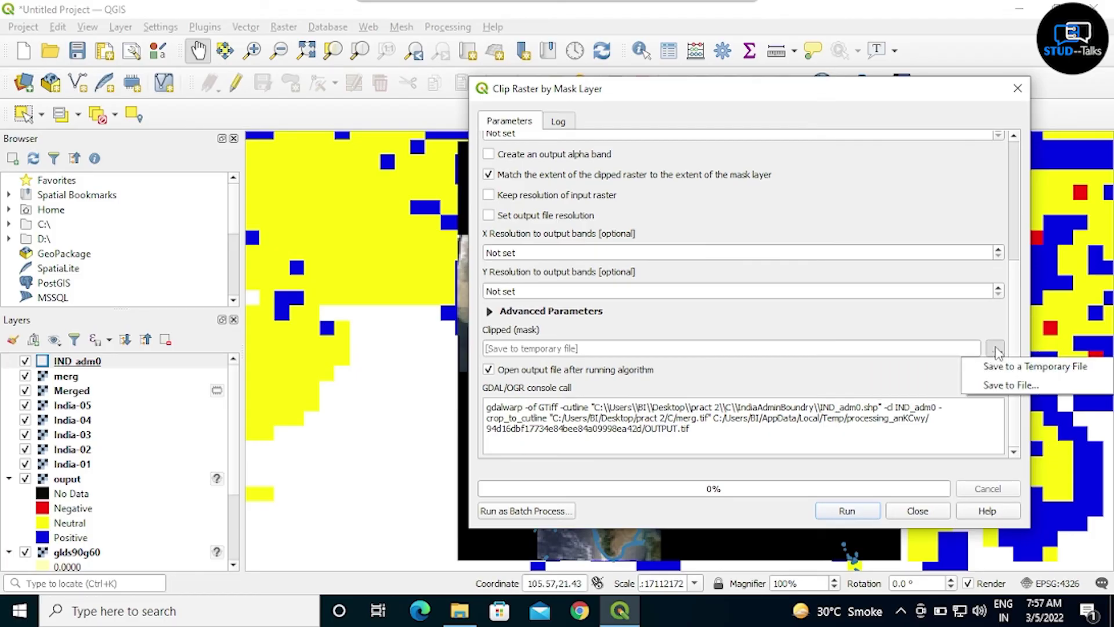
left_click(1009, 386)
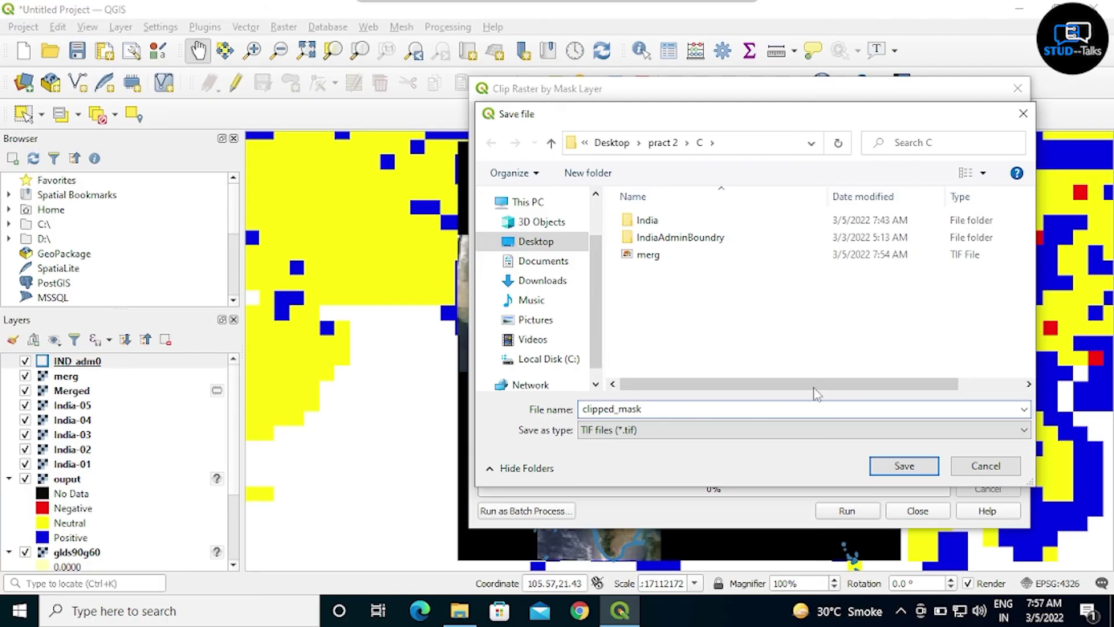
left_click(902, 466)
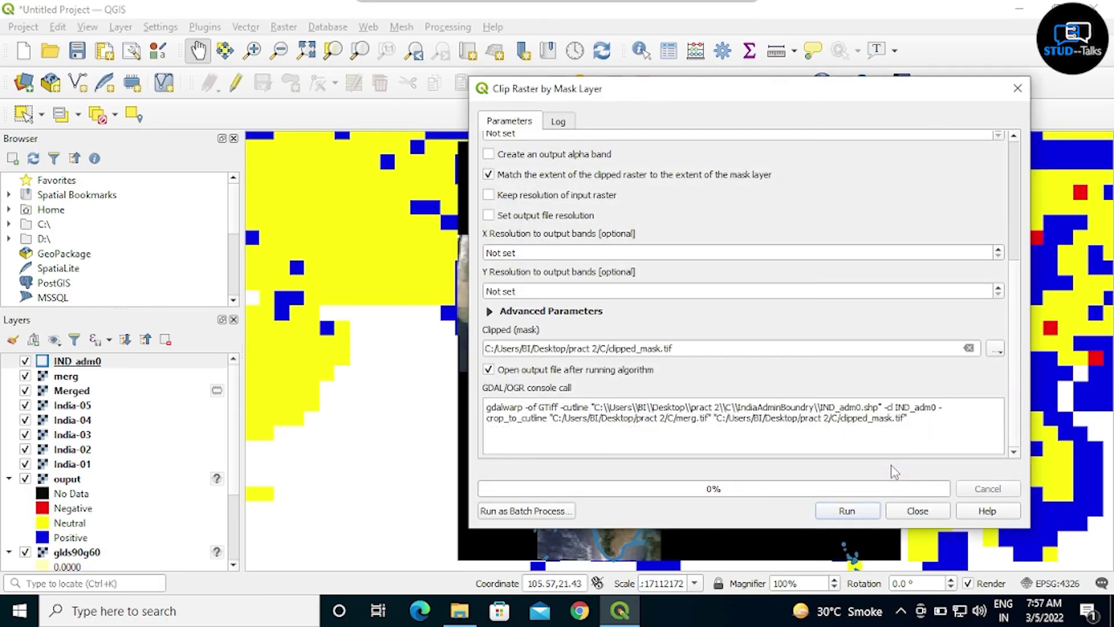
Step: Run the clip by mask and close the tool once clipped_mask is added
left_click(848, 511)
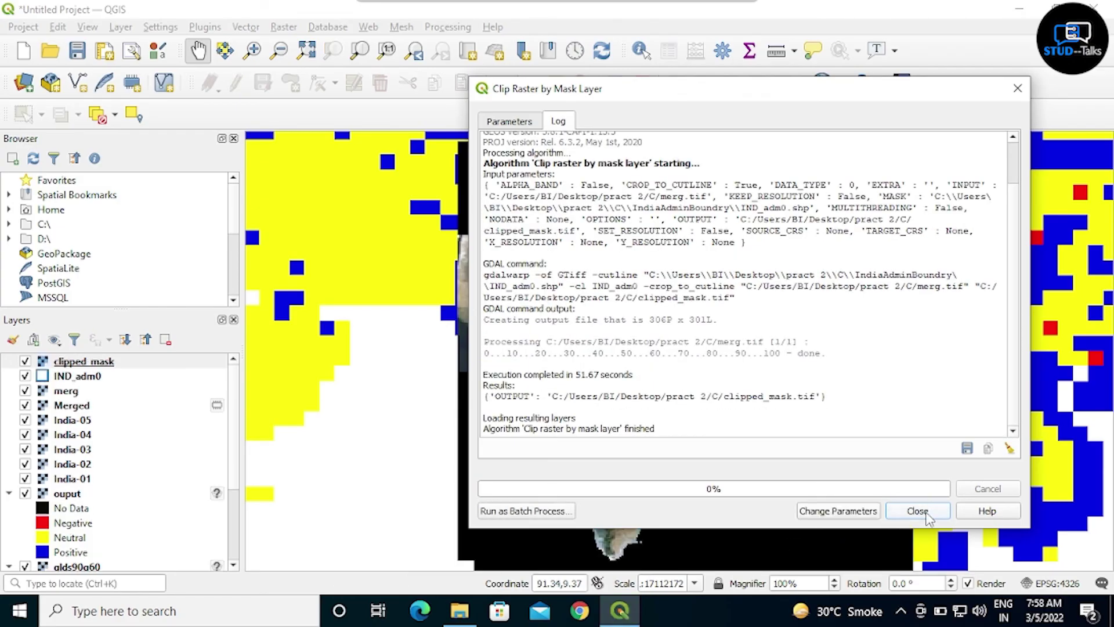
left_click(917, 511)
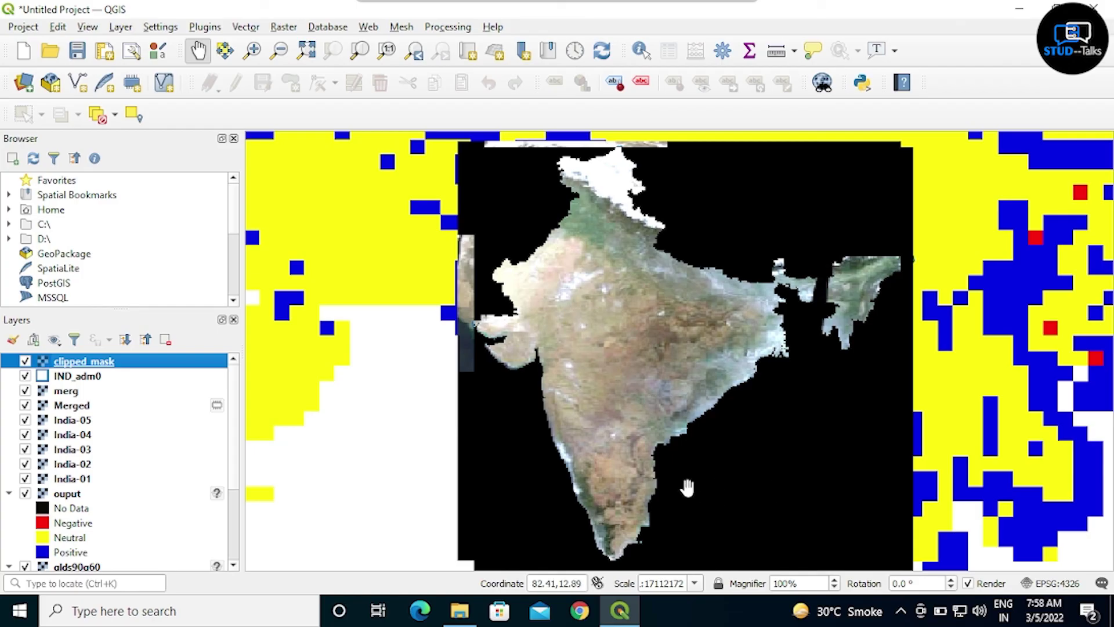
Step: Begin Save Project As with pract2 as the file name in C:\New folder
left_click(26, 28)
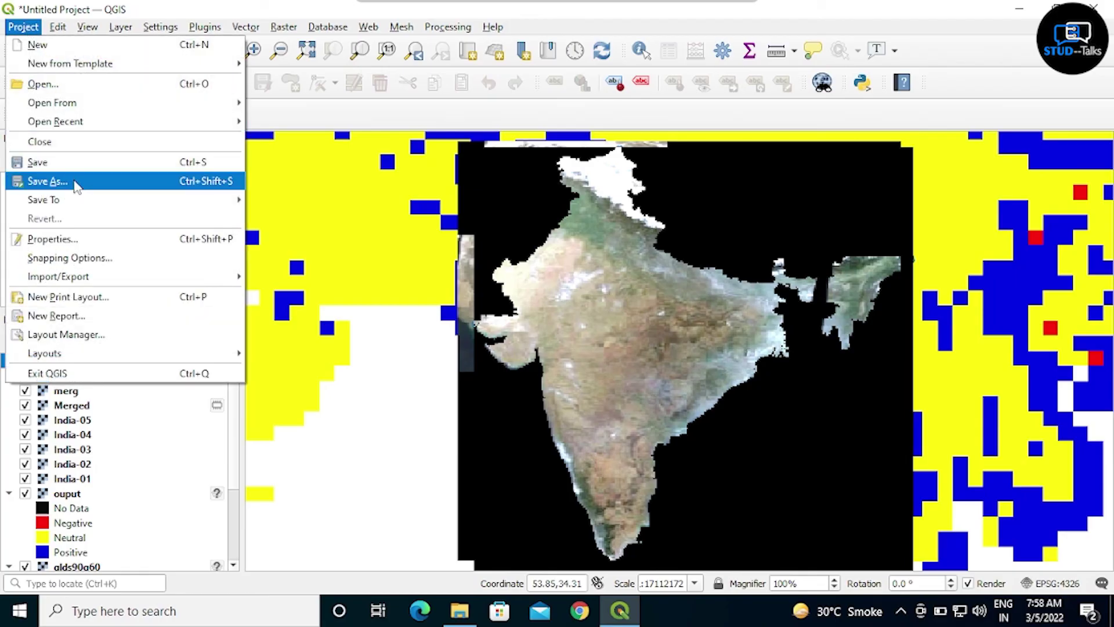
left_click(47, 181)
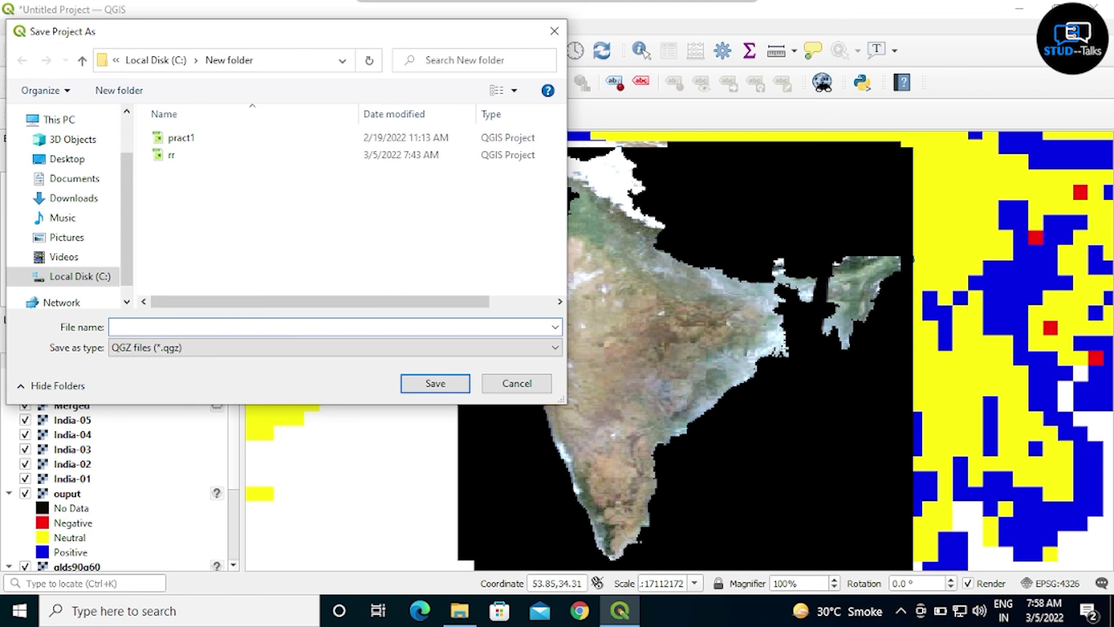
type("pract2")
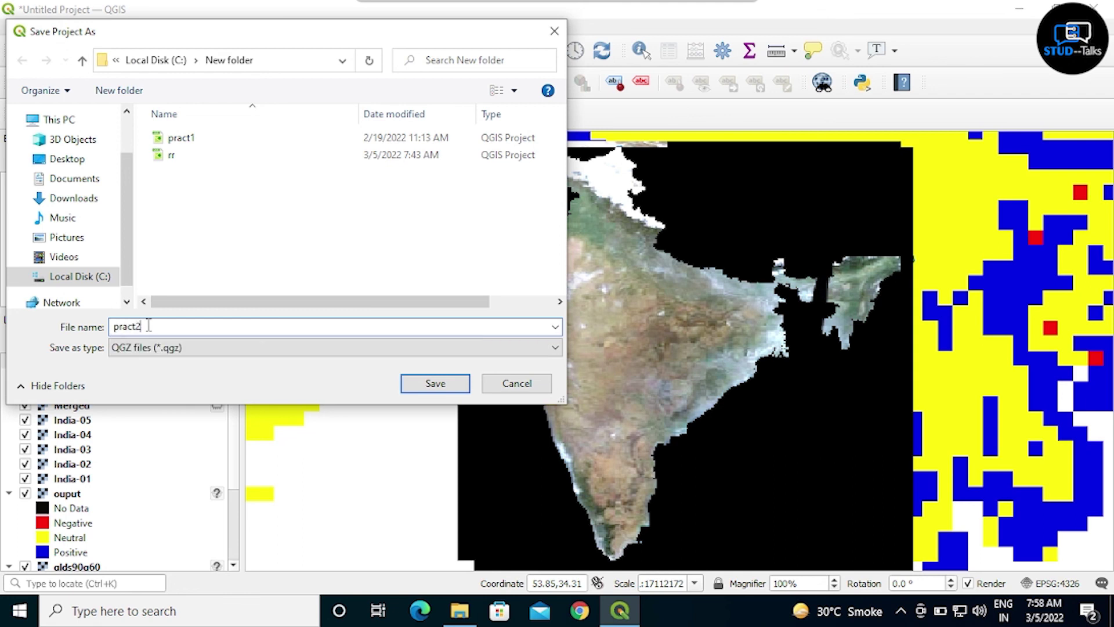